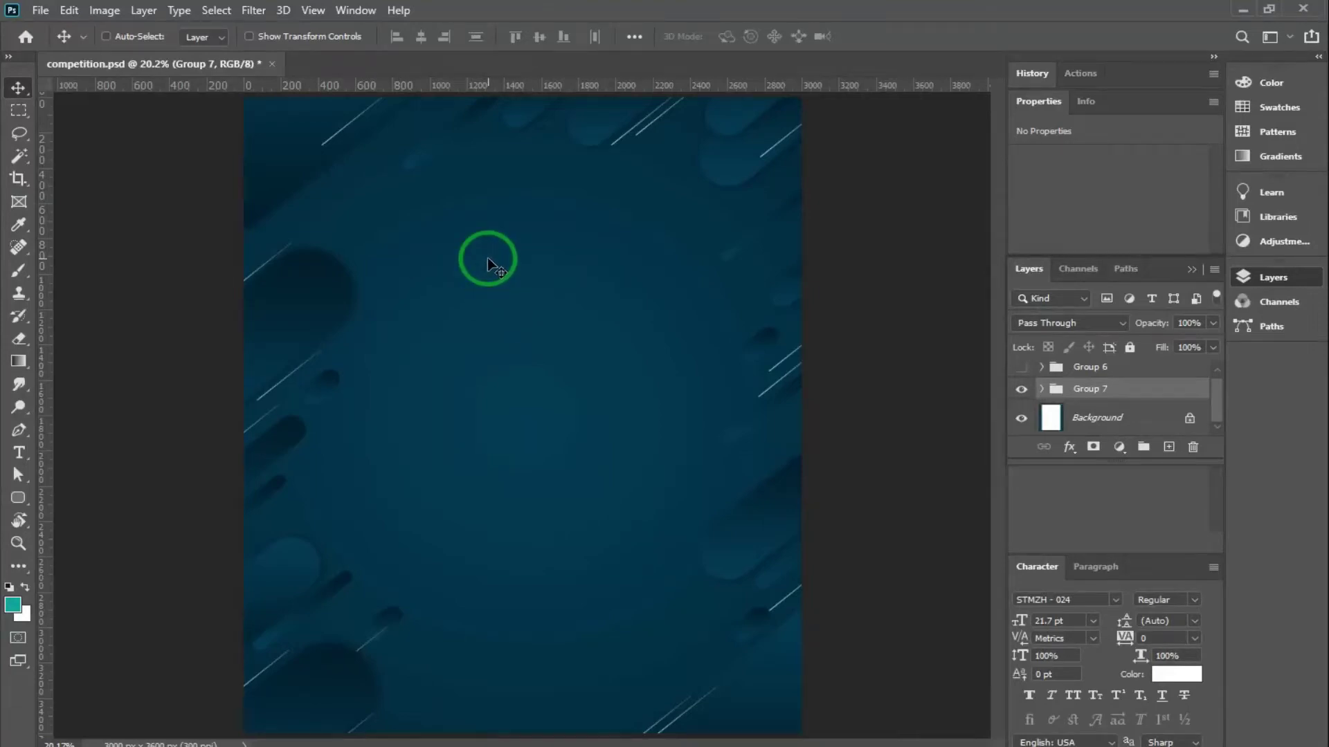
Zoom and pan around the poster, showing then hiding Group 6's text and photos.
key("z")
mouse_move(403, 239)
left_mouse_down()
mouse_move(409, 252)
mouse_move(441, 238)
mouse_move(506, 275)
mouse_move(578, 347)
left_mouse_up()
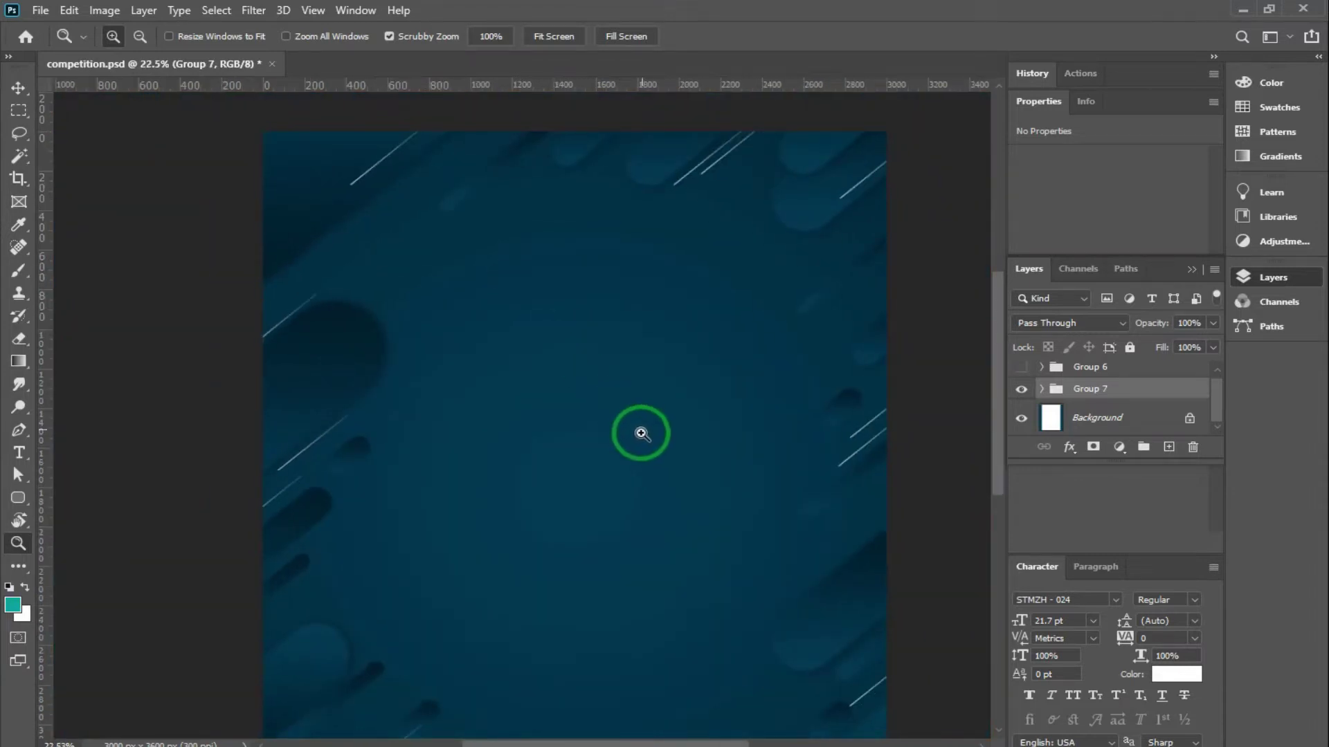
left_click_drag(641, 434, 609, 284)
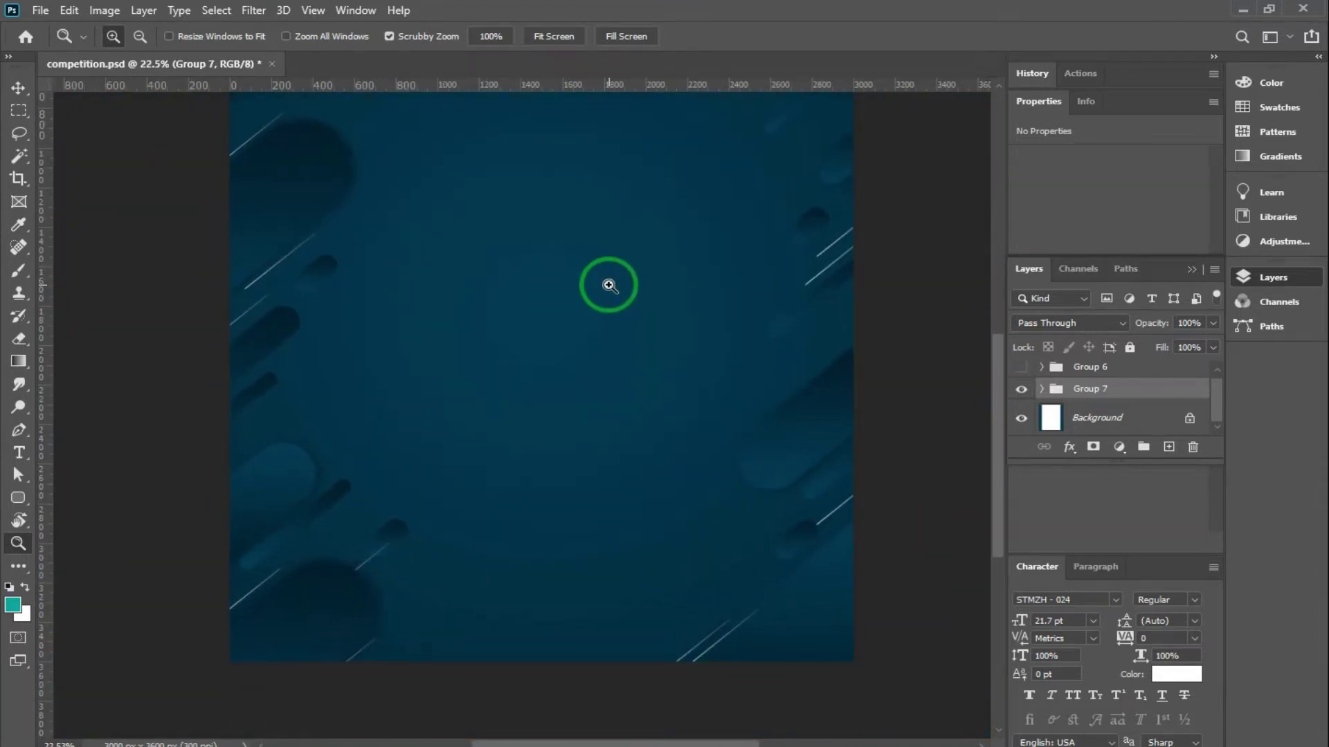
mouse_move(604, 333)
left_mouse_down()
mouse_move(579, 398)
mouse_move(577, 298)
mouse_move(643, 488)
mouse_move(636, 470)
left_mouse_up()
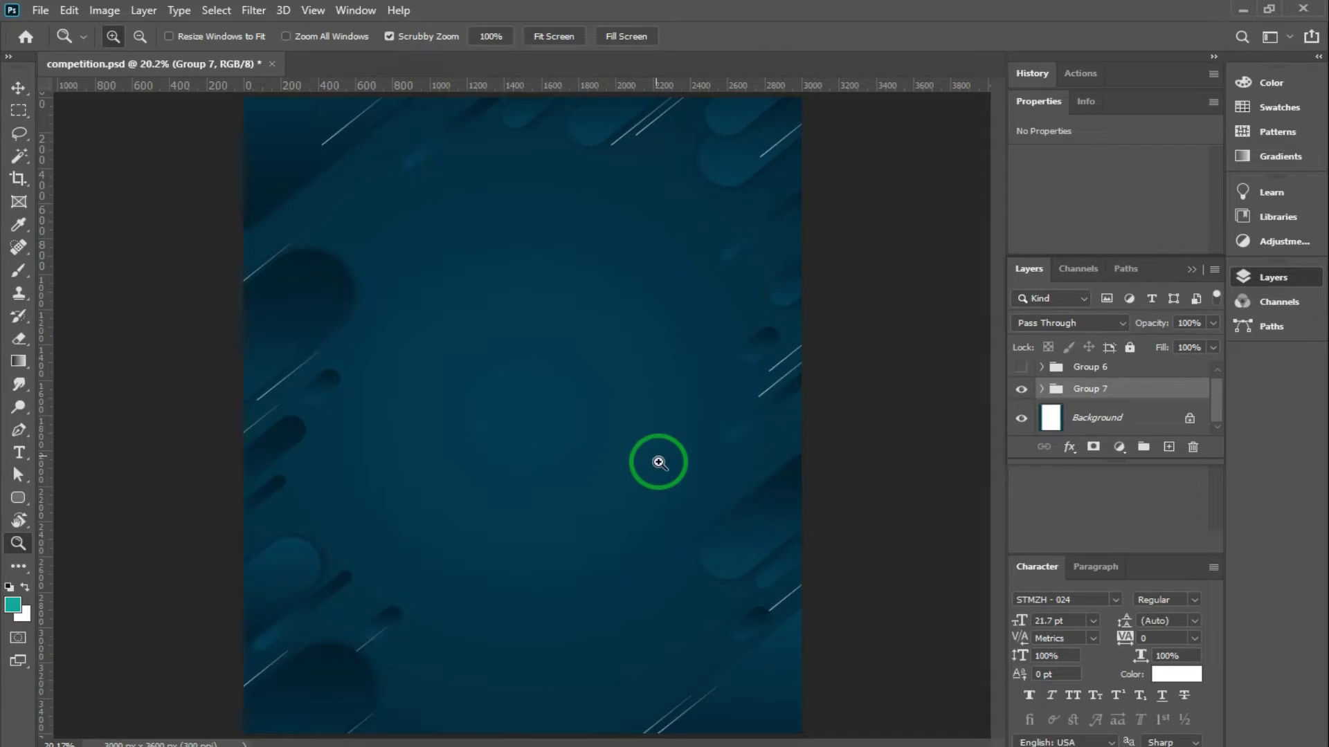
left_click_drag(515, 341, 585, 348)
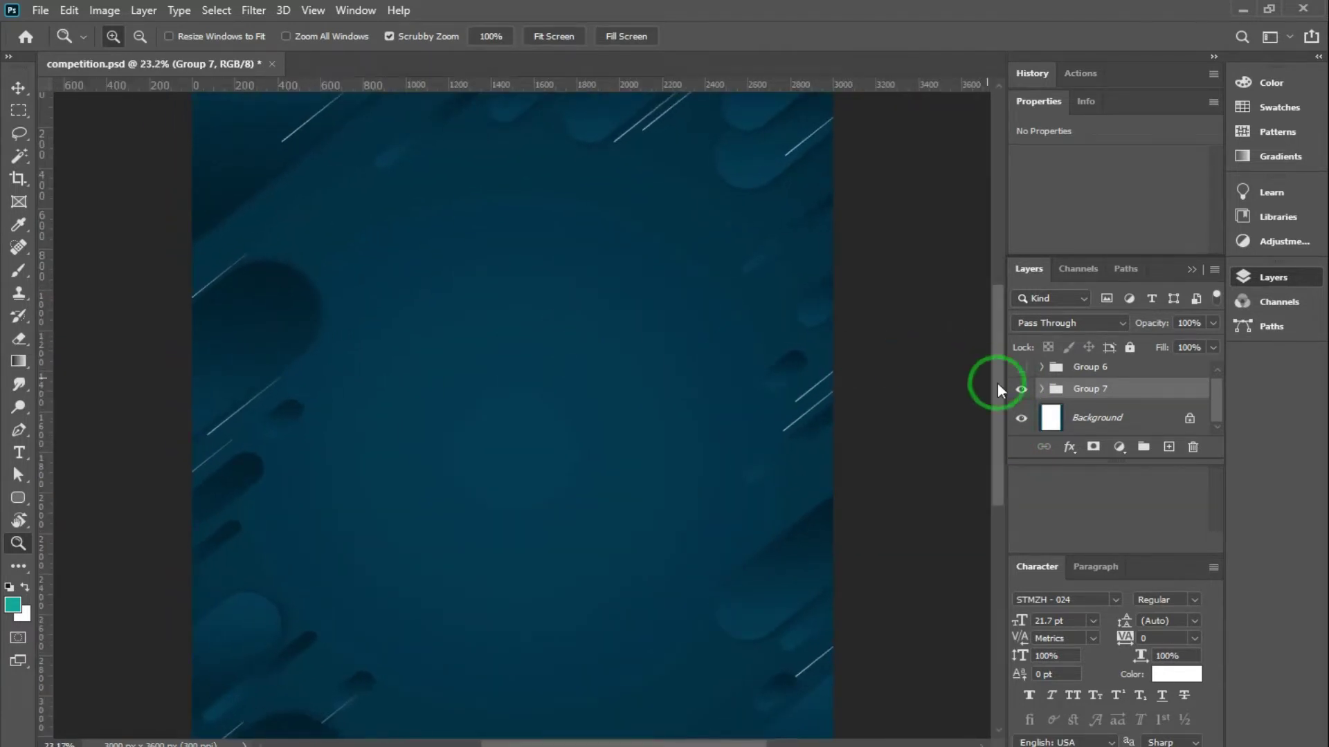
left_click(1020, 368)
mouse_move(620, 367)
left_mouse_down()
mouse_move(678, 344)
mouse_move(756, 460)
mouse_move(686, 305)
mouse_move(658, 380)
left_mouse_up()
scroll(756, 460, "down", 5)
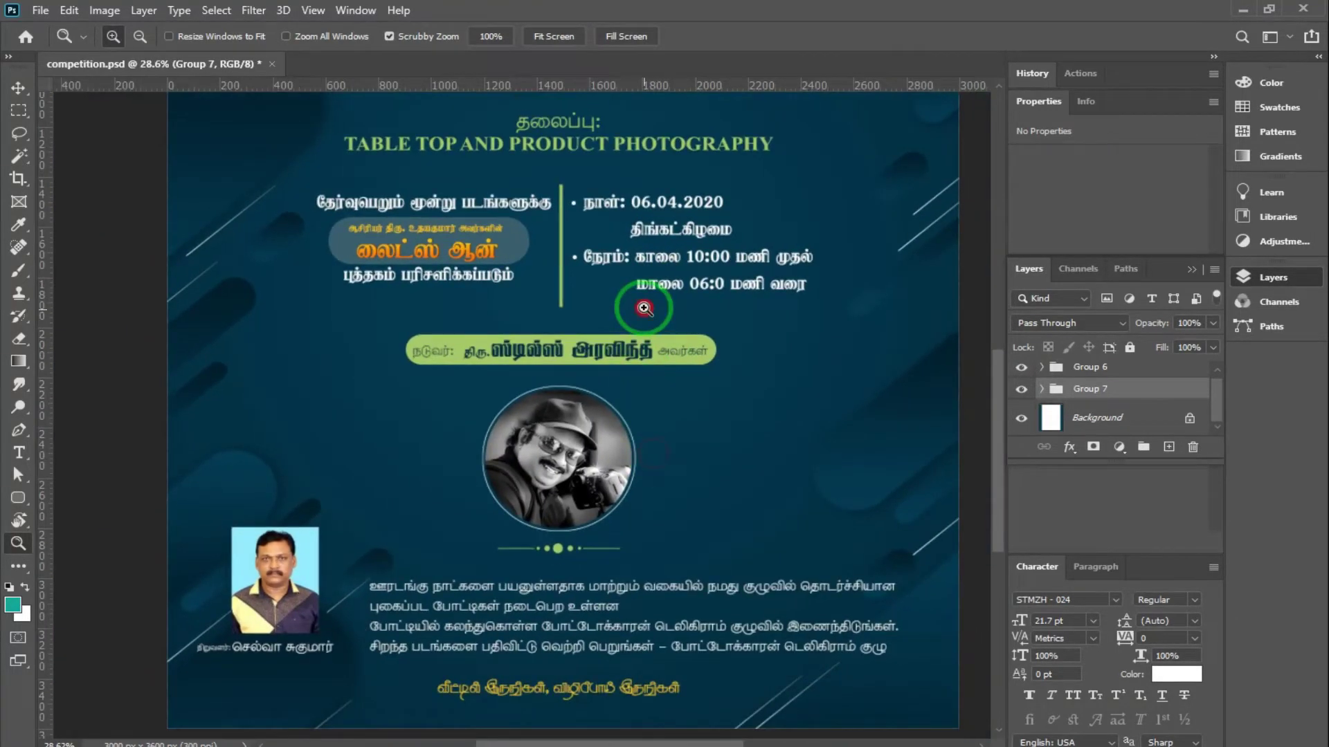
scroll(644, 308, "down", 3)
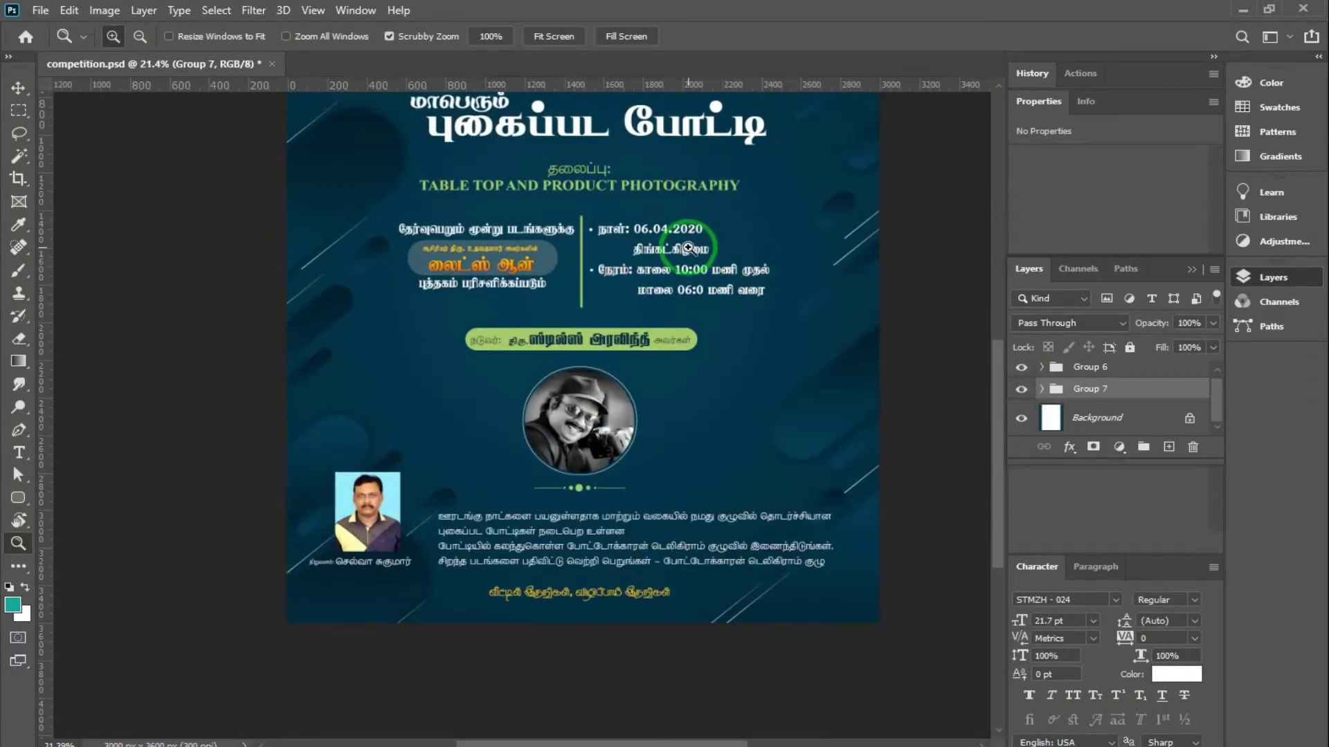
left_click_drag(688, 247, 696, 256)
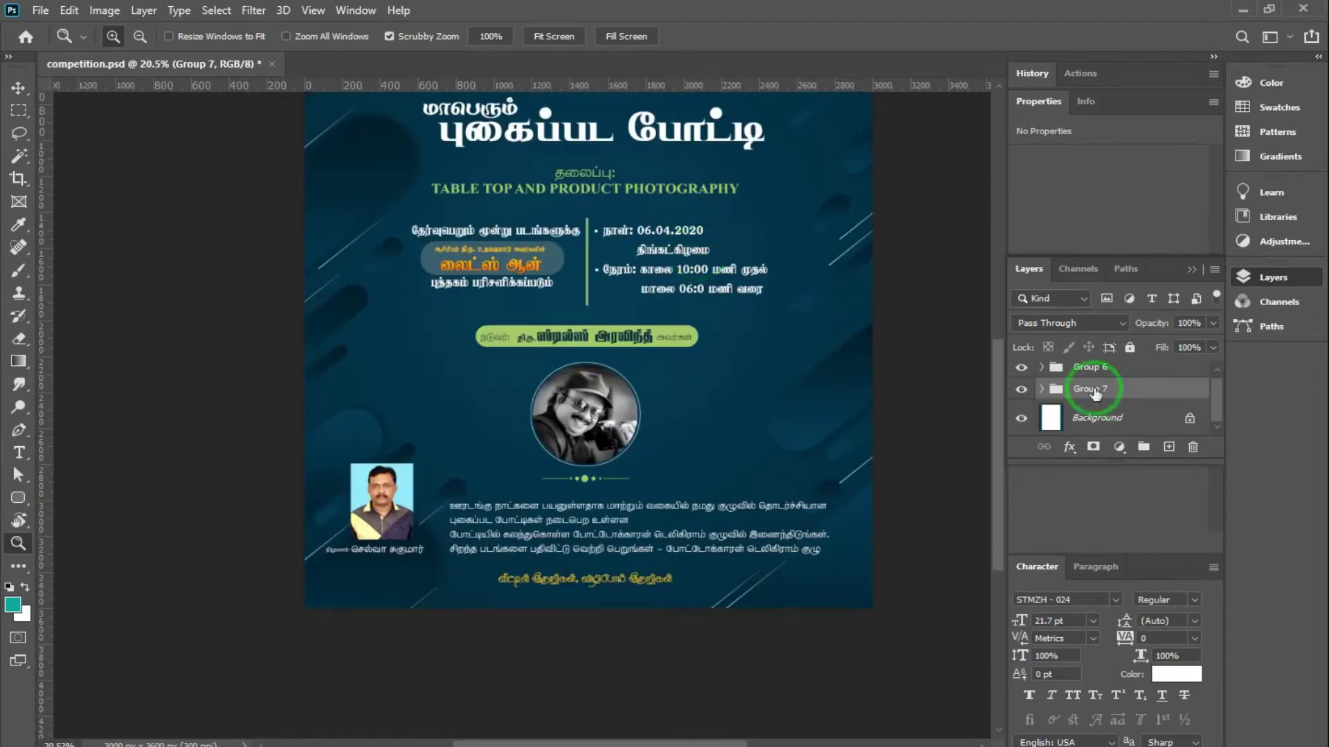
left_click(1021, 374)
left_click_drag(726, 297, 681, 412)
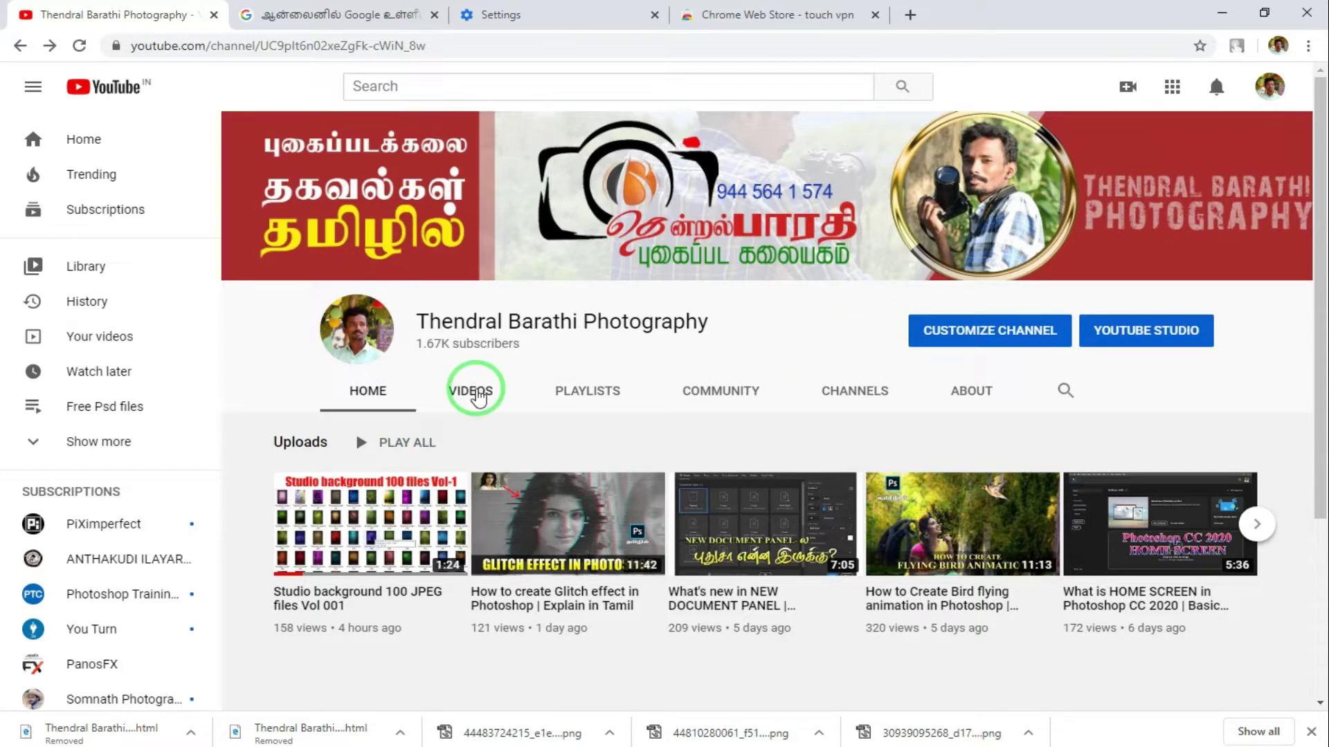
Open the channel's Videos listing and scroll down through its older uploads.
left_click(477, 395)
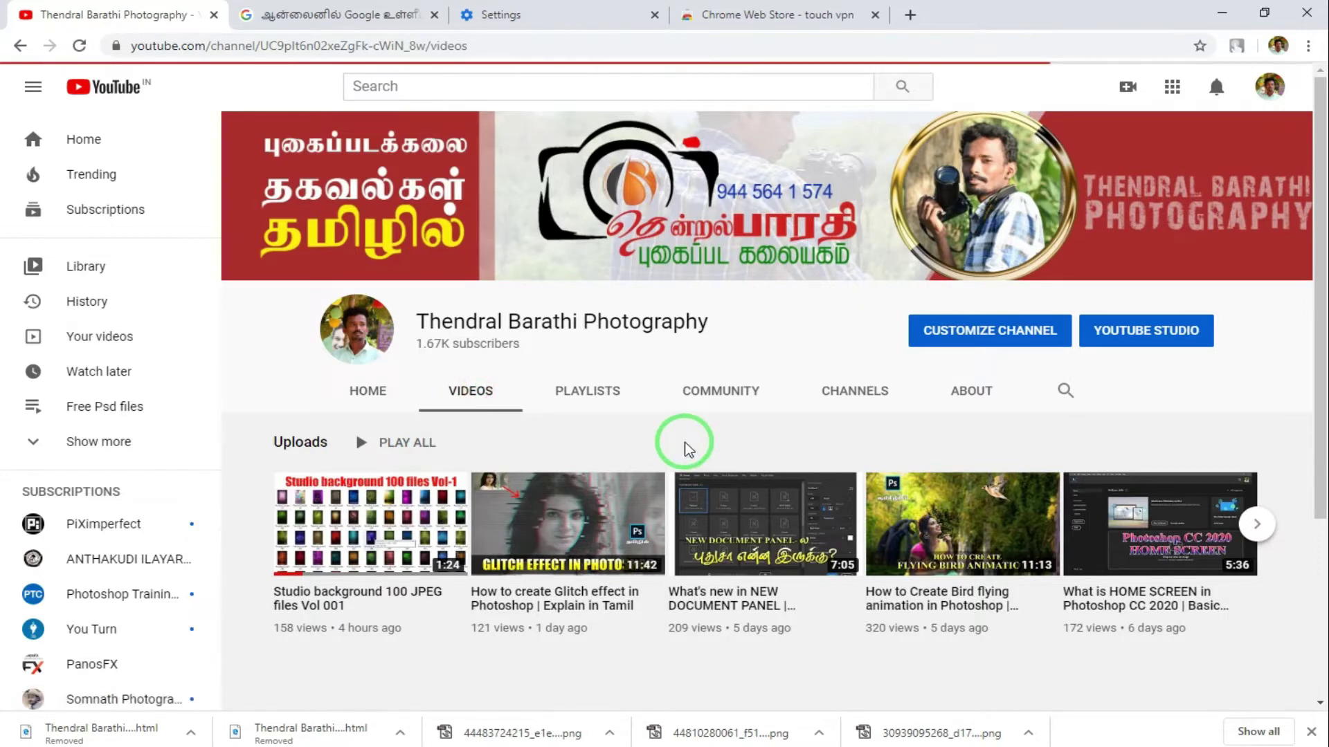
scroll(688, 443, "down", 1)
scroll(688, 439, "down", 5)
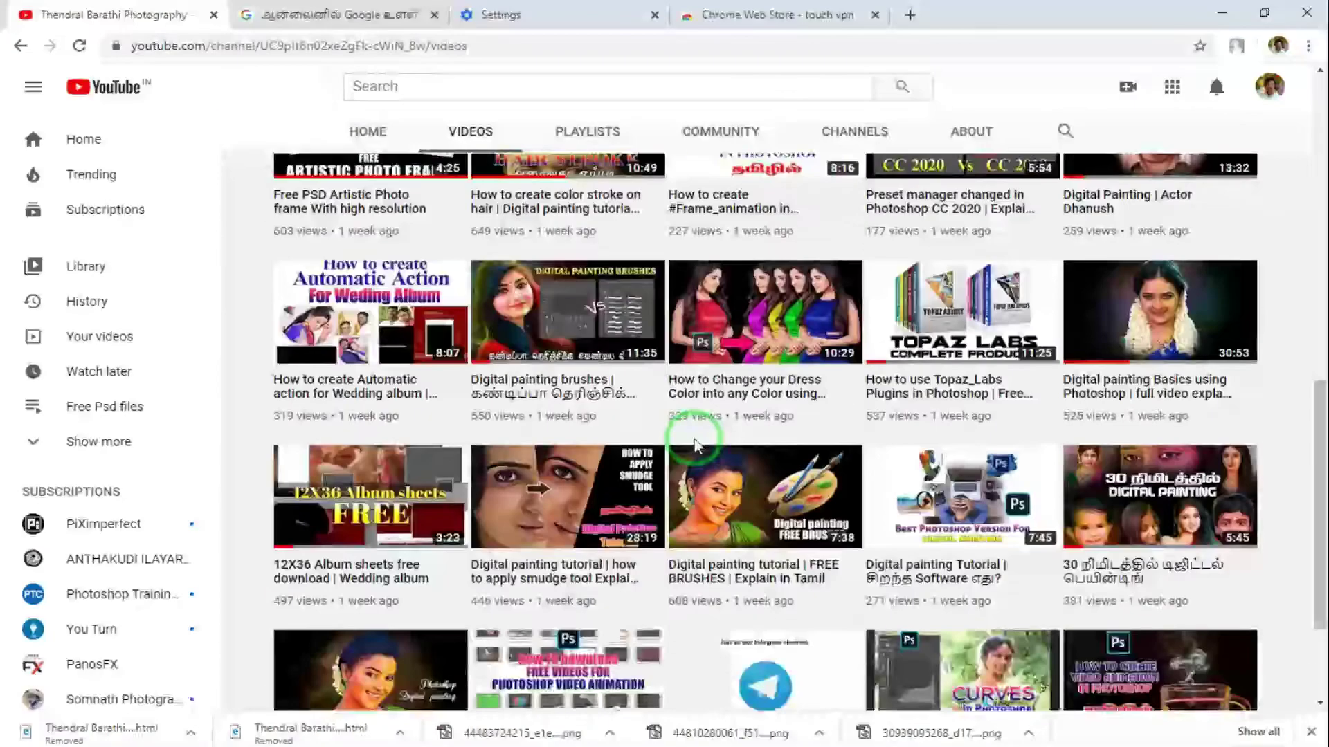
scroll(699, 553, "down", 4)
key("alt+Tab")
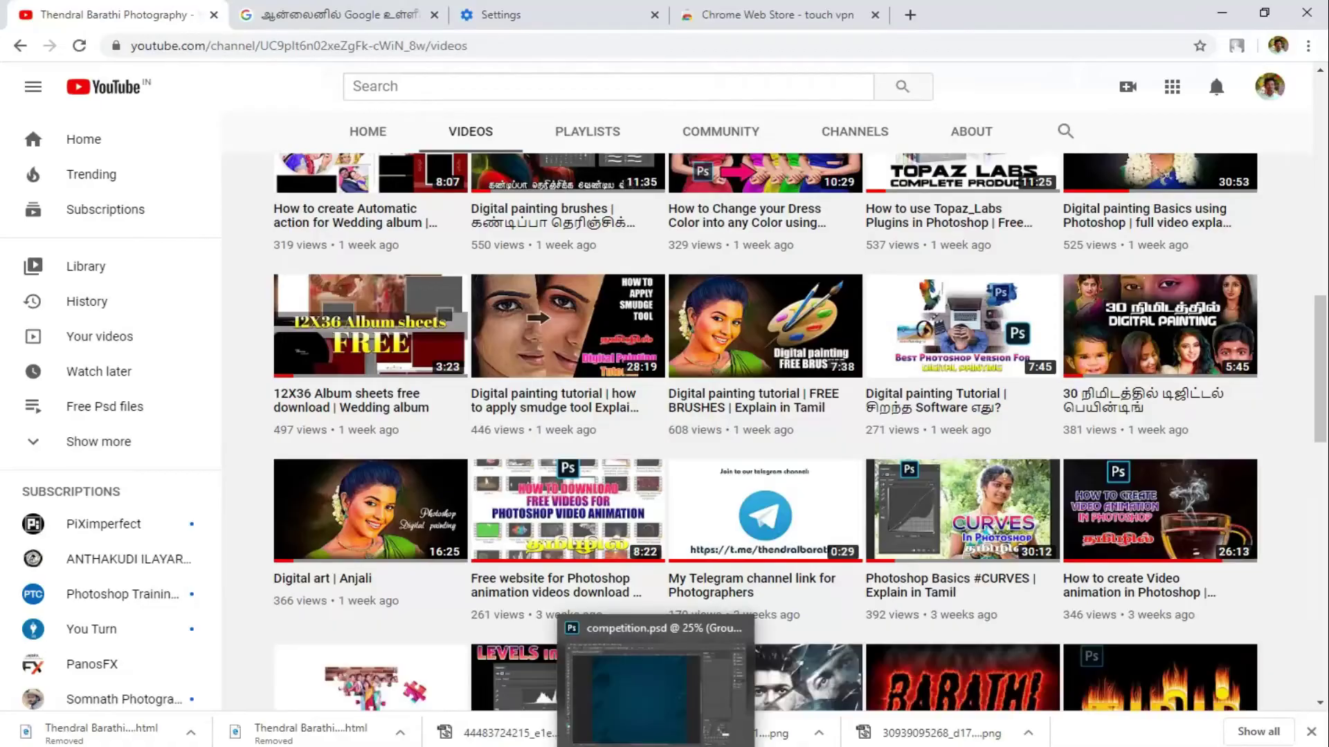
Create a new document 10 in wide by 12 in high at 300 ppi.
left_click_drag(555, 299, 543, 269)
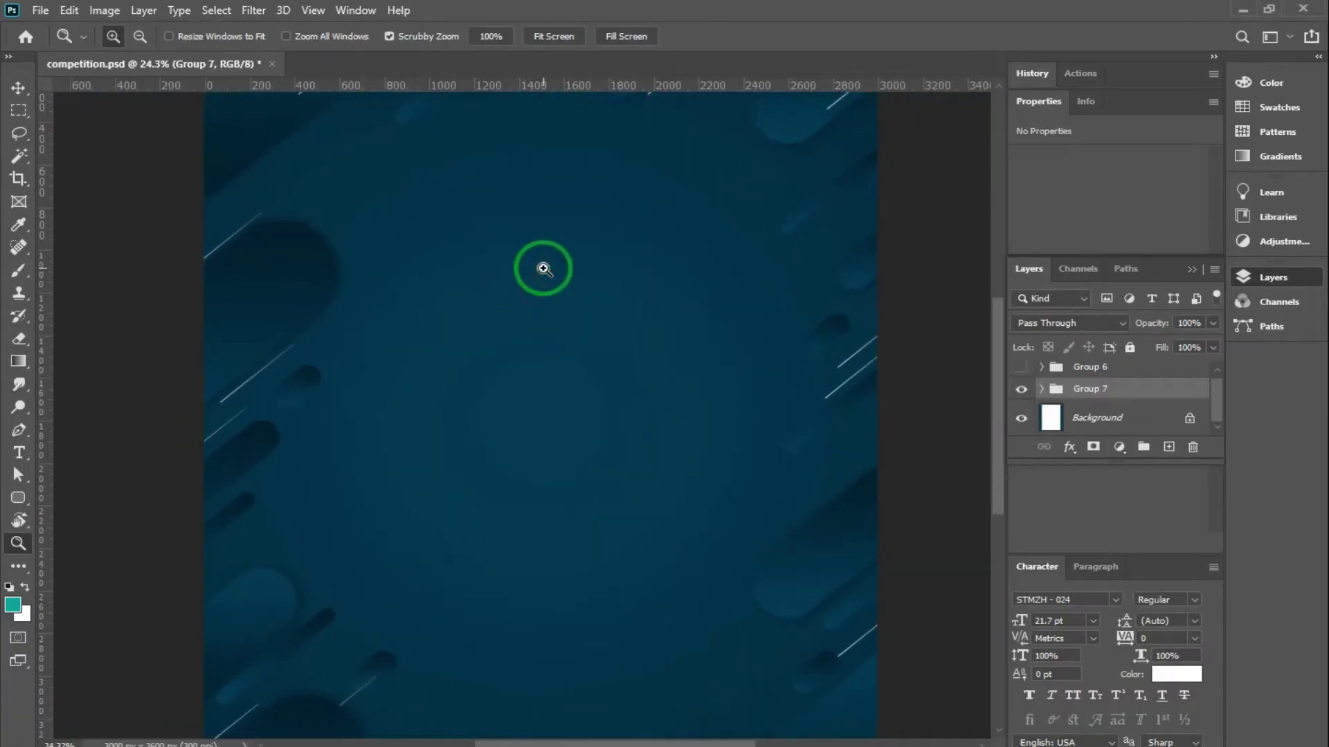
key("ctrl+n")
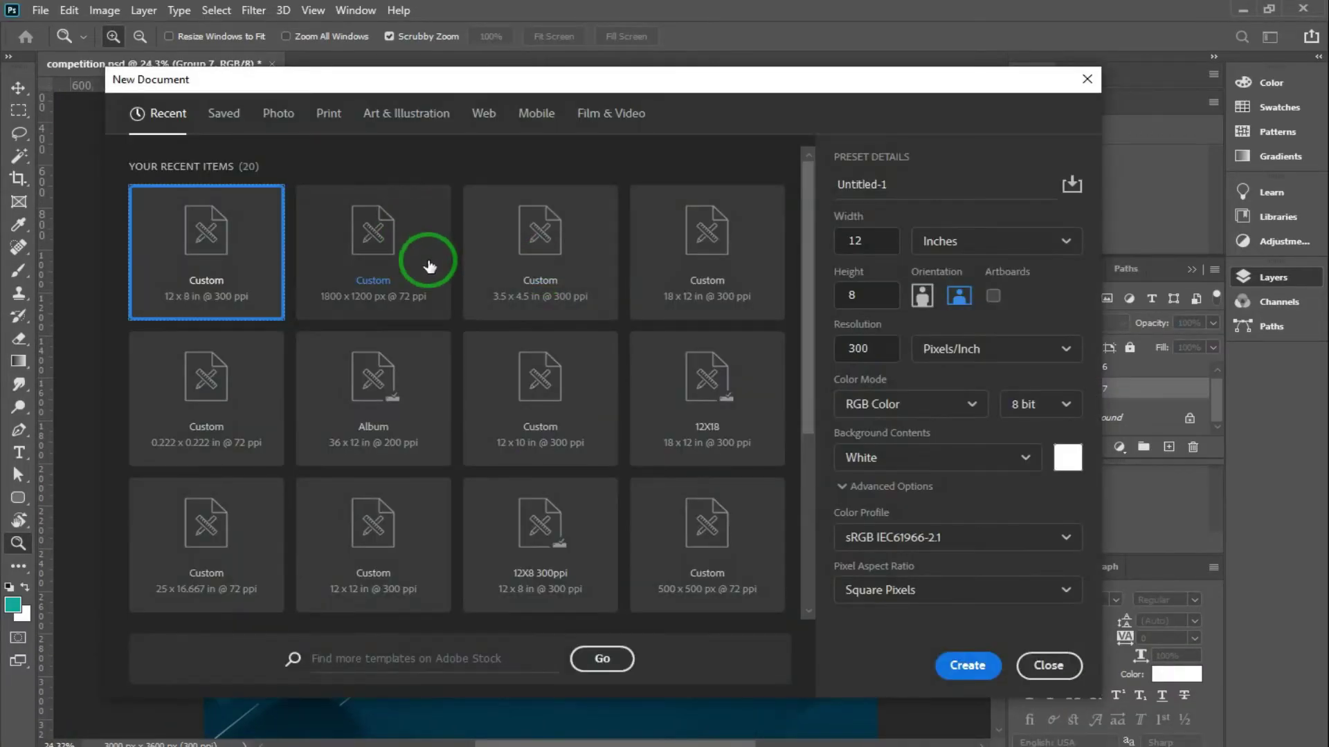
left_click(835, 246)
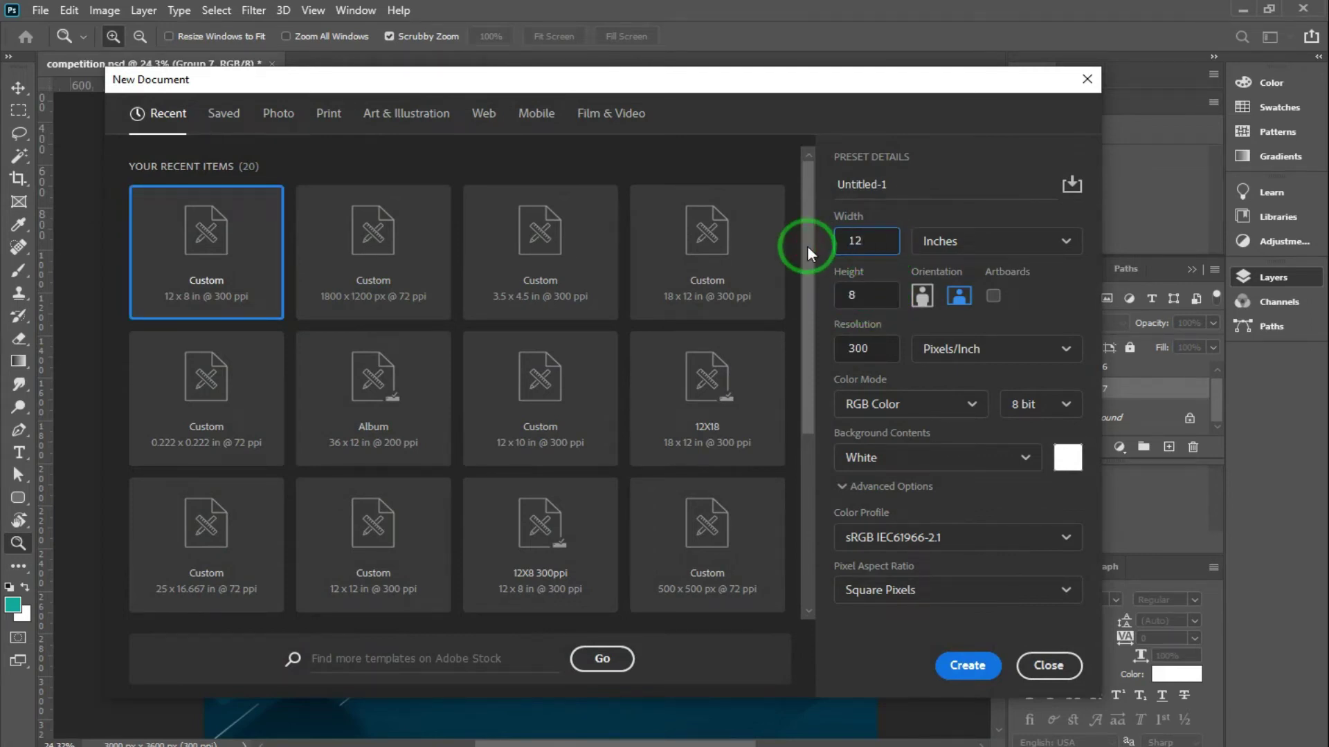
type("10")
left_click_drag(876, 299, 823, 305)
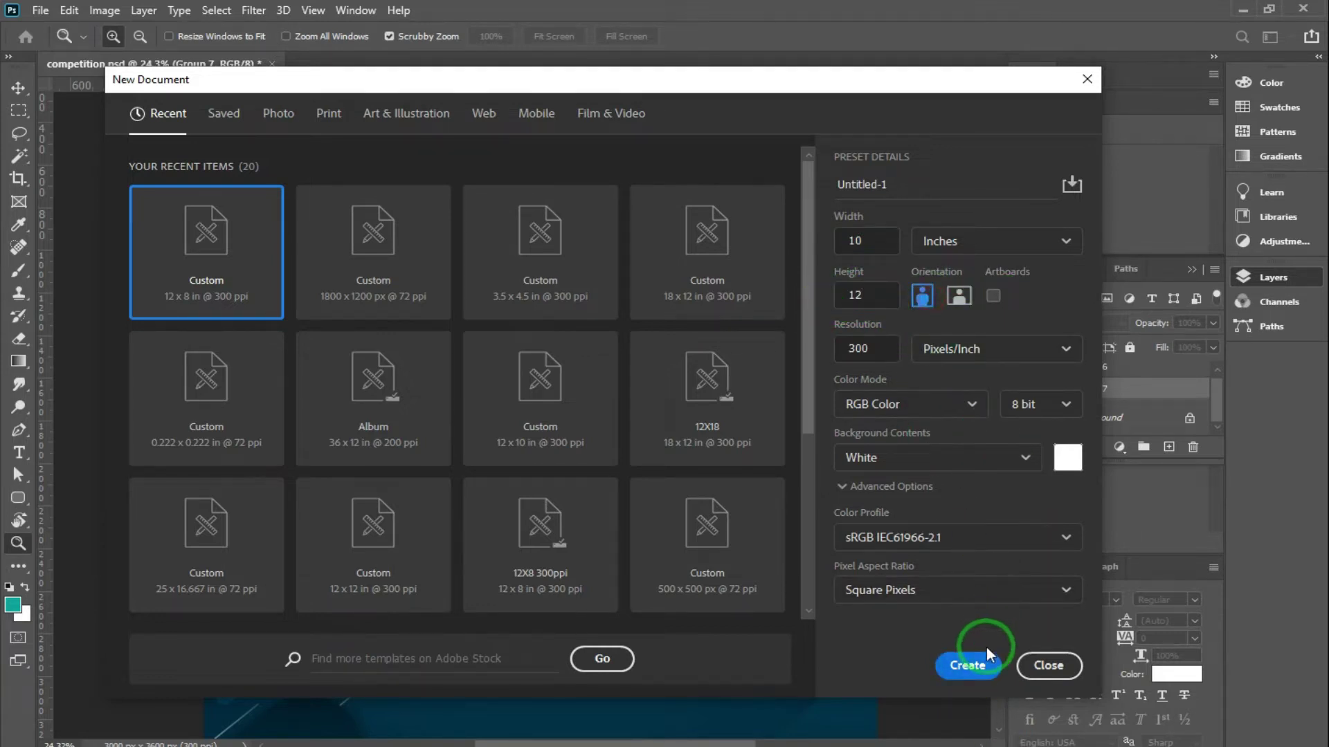
left_click(966, 665)
Compare against the competition.psd reference poster, then return to the blank Untitled-1 document.
left_click_drag(476, 255, 539, 296)
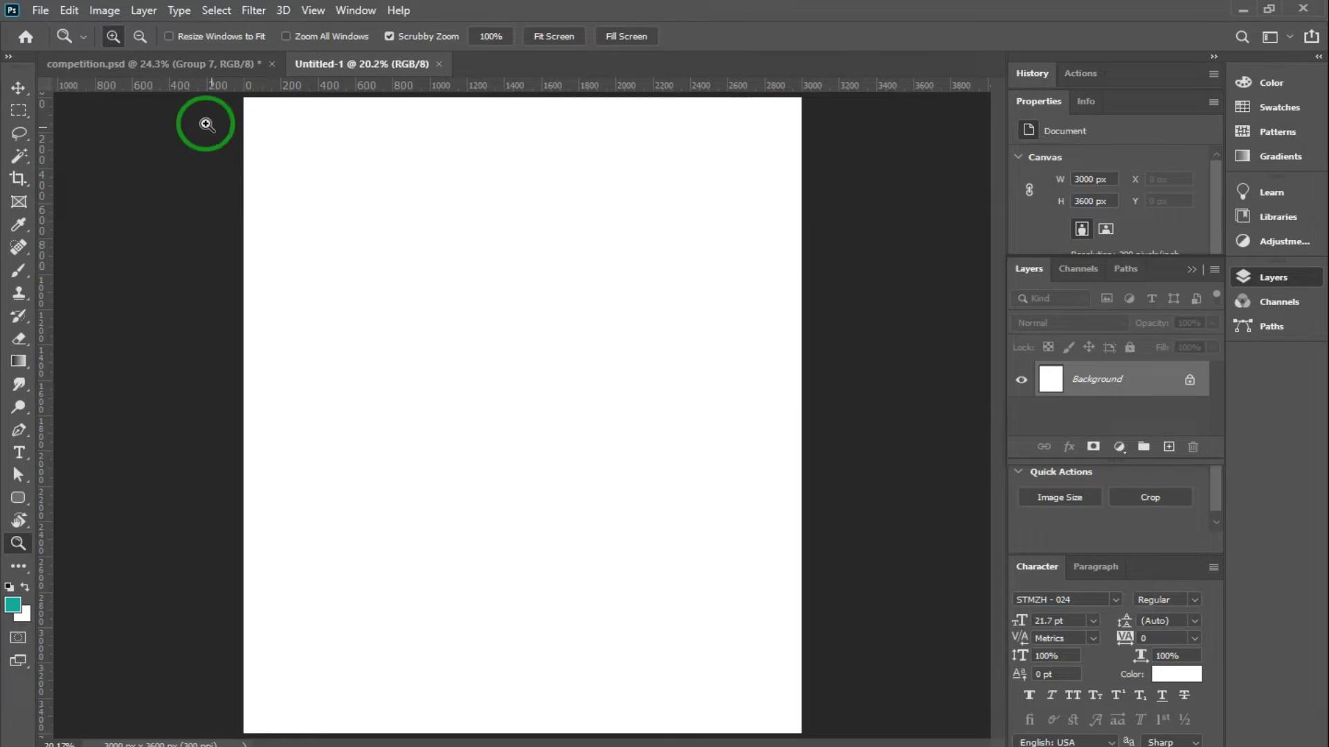
left_click(184, 64)
mouse_move(537, 316)
left_mouse_down()
mouse_move(587, 377)
mouse_move(519, 258)
mouse_move(548, 359)
left_mouse_up()
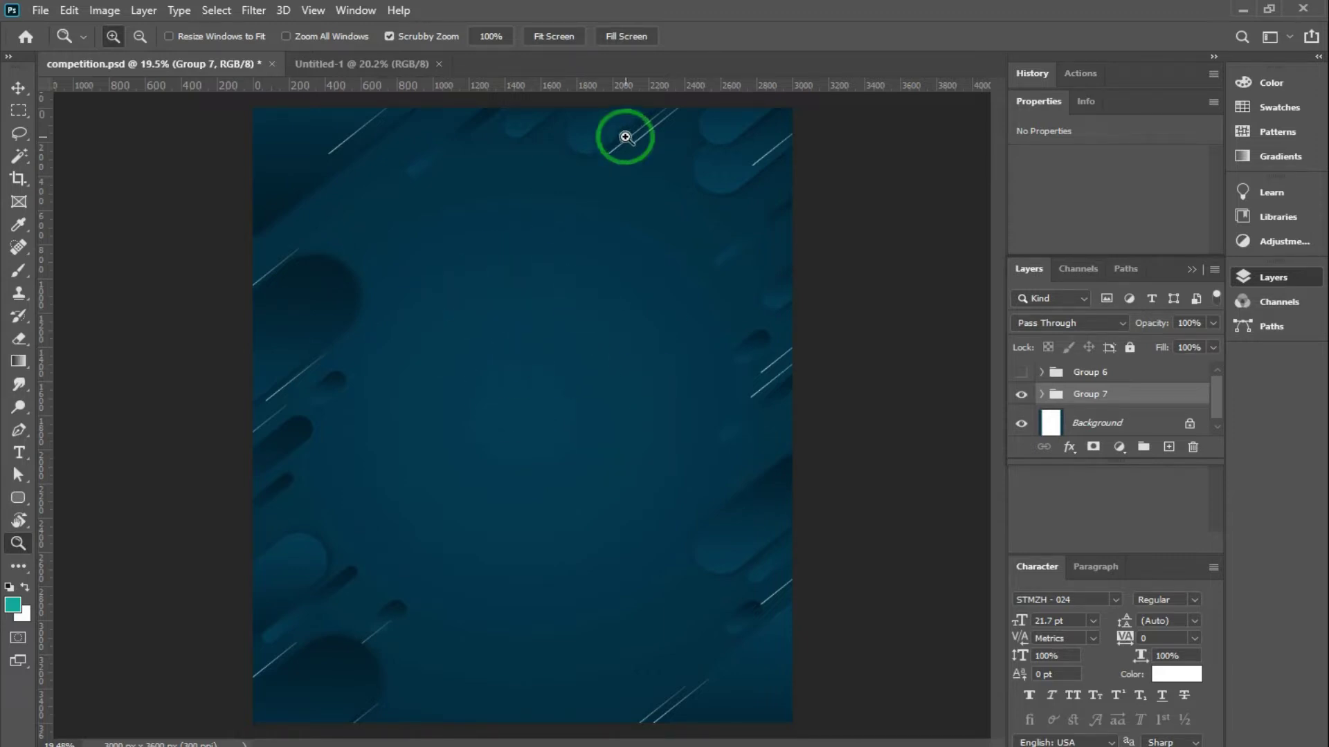
left_click(343, 64)
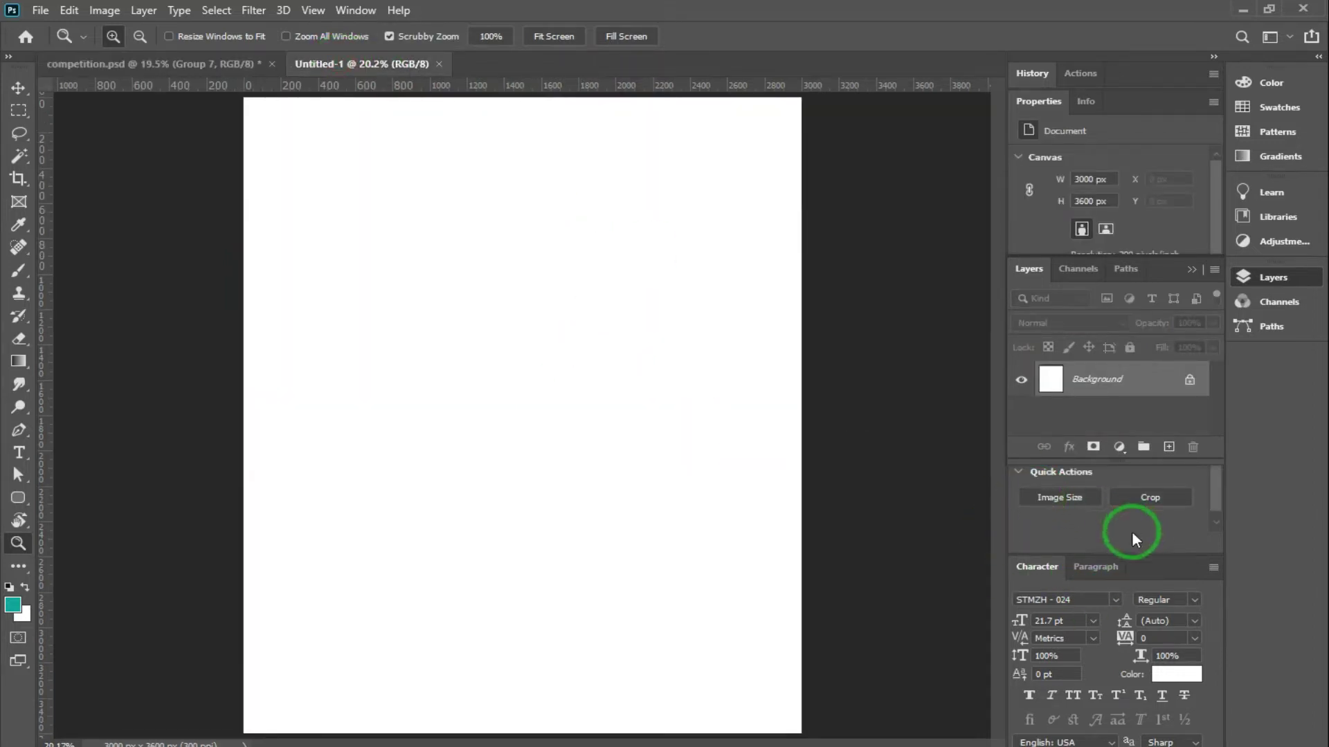
Add a Gradient fill layer using the dark blue preset and bring up its Gradient Editor.
left_click(1119, 448)
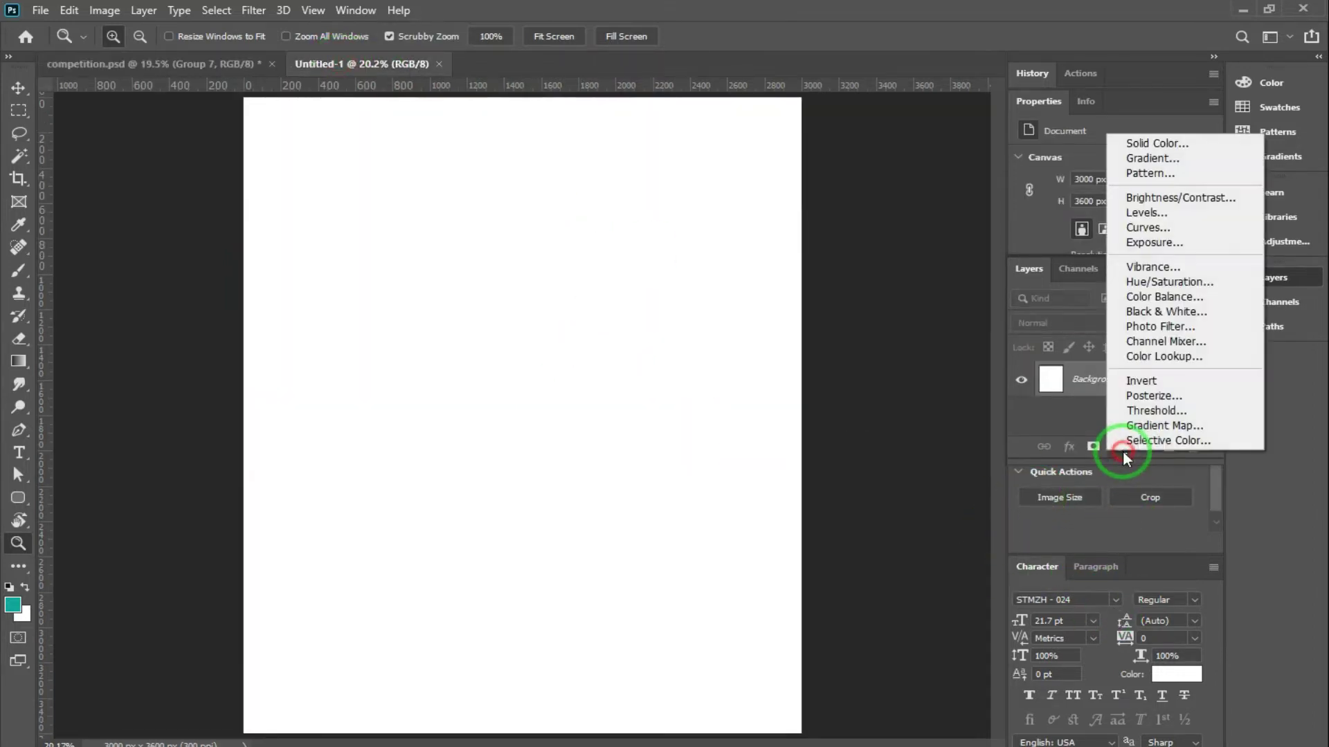
left_click(1145, 159)
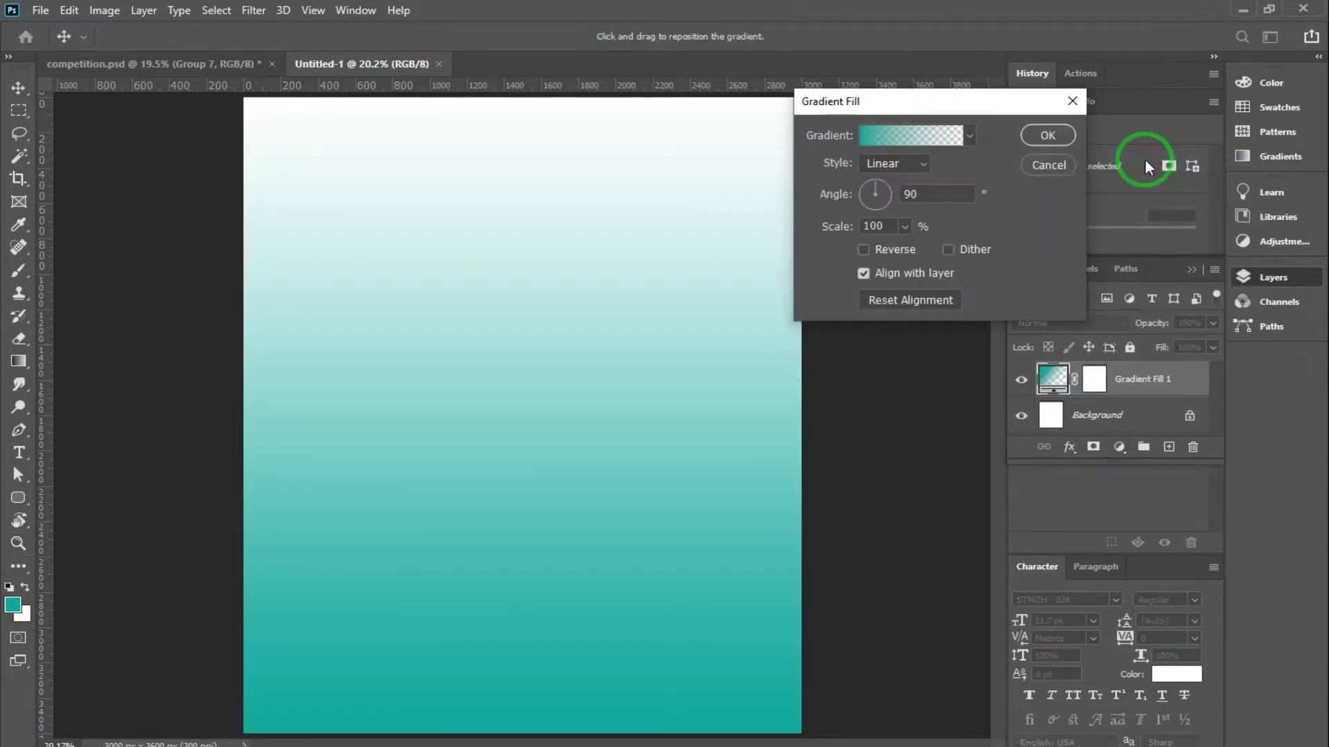
left_click(970, 136)
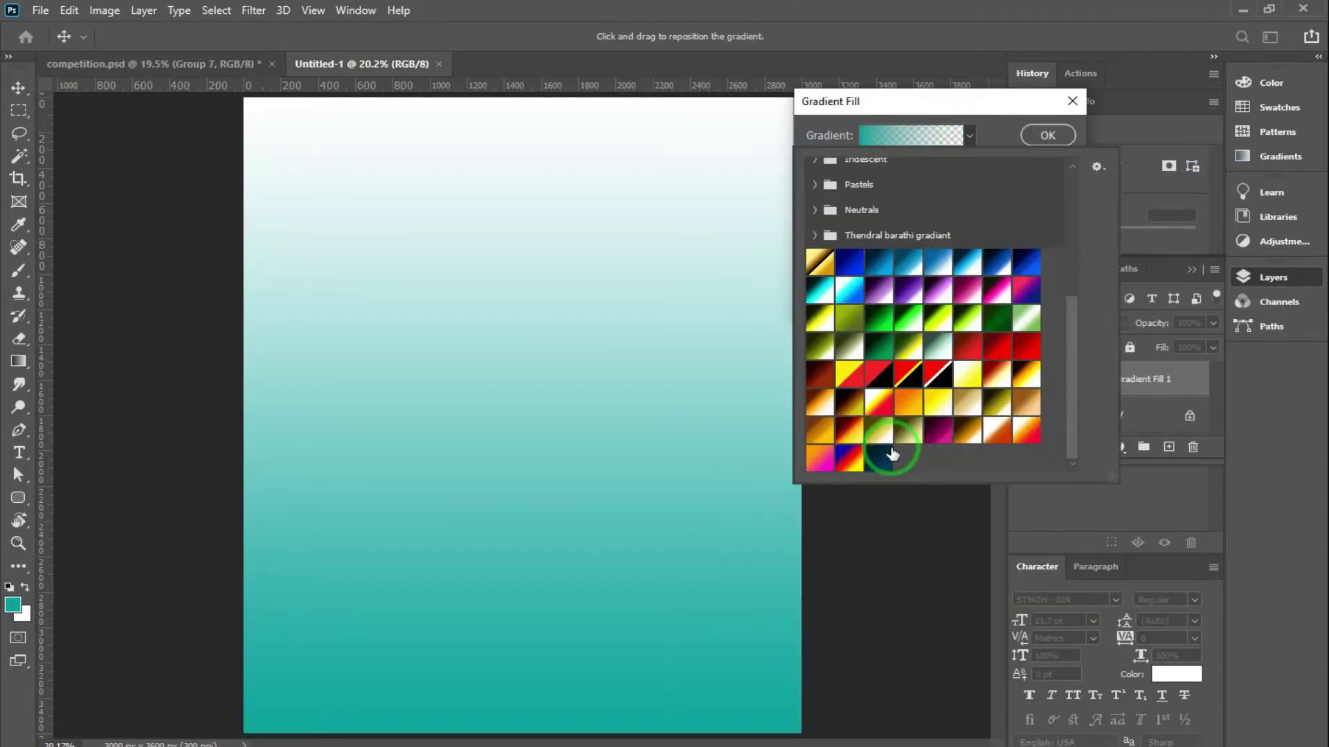
left_click(886, 460)
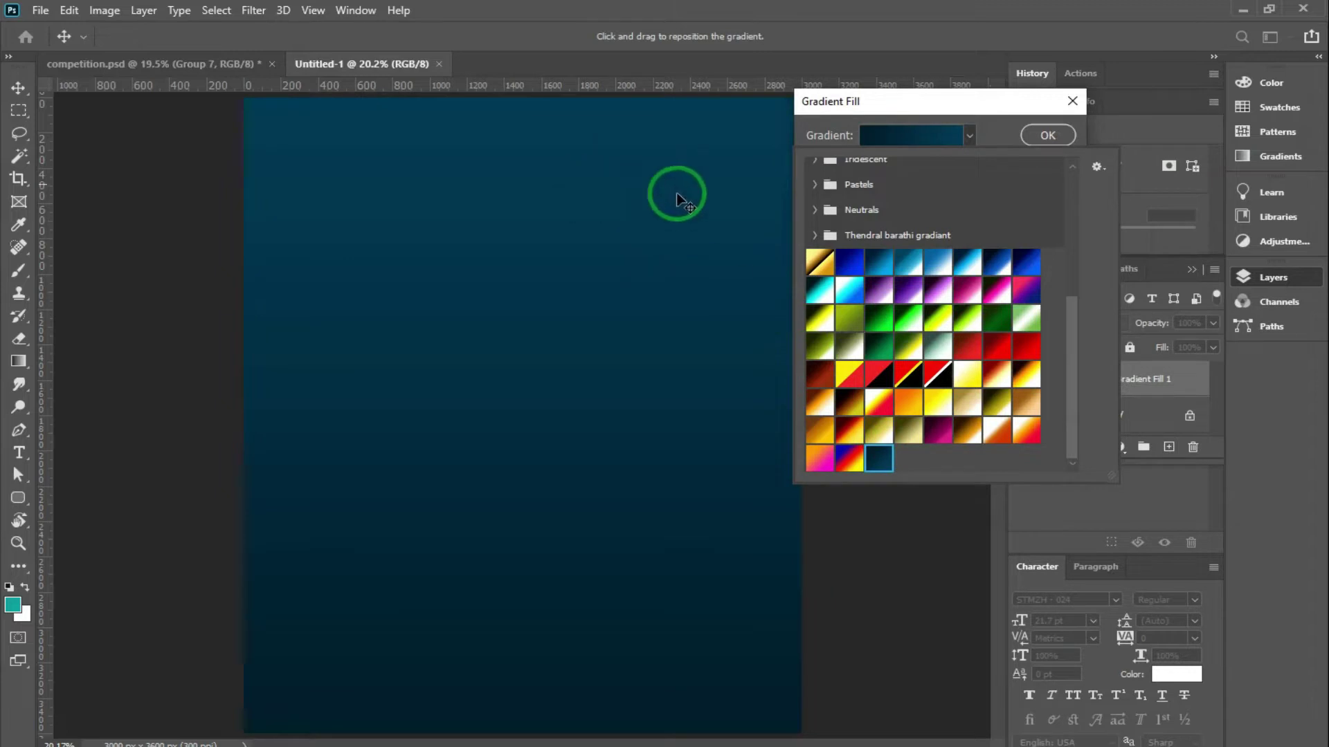
left_click(904, 135)
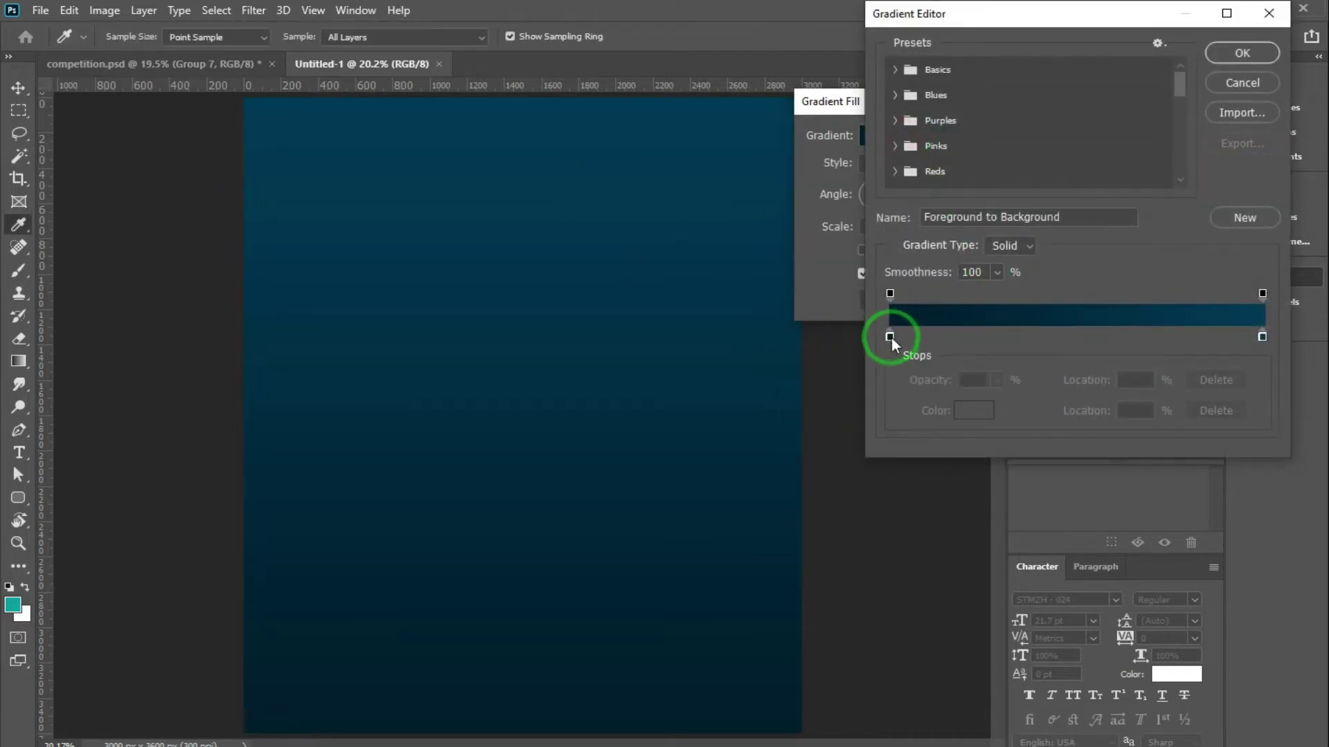
Set the gradient stops to 011e2c on the left and 013d57 on the right.
left_click(890, 338)
left_click(969, 410)
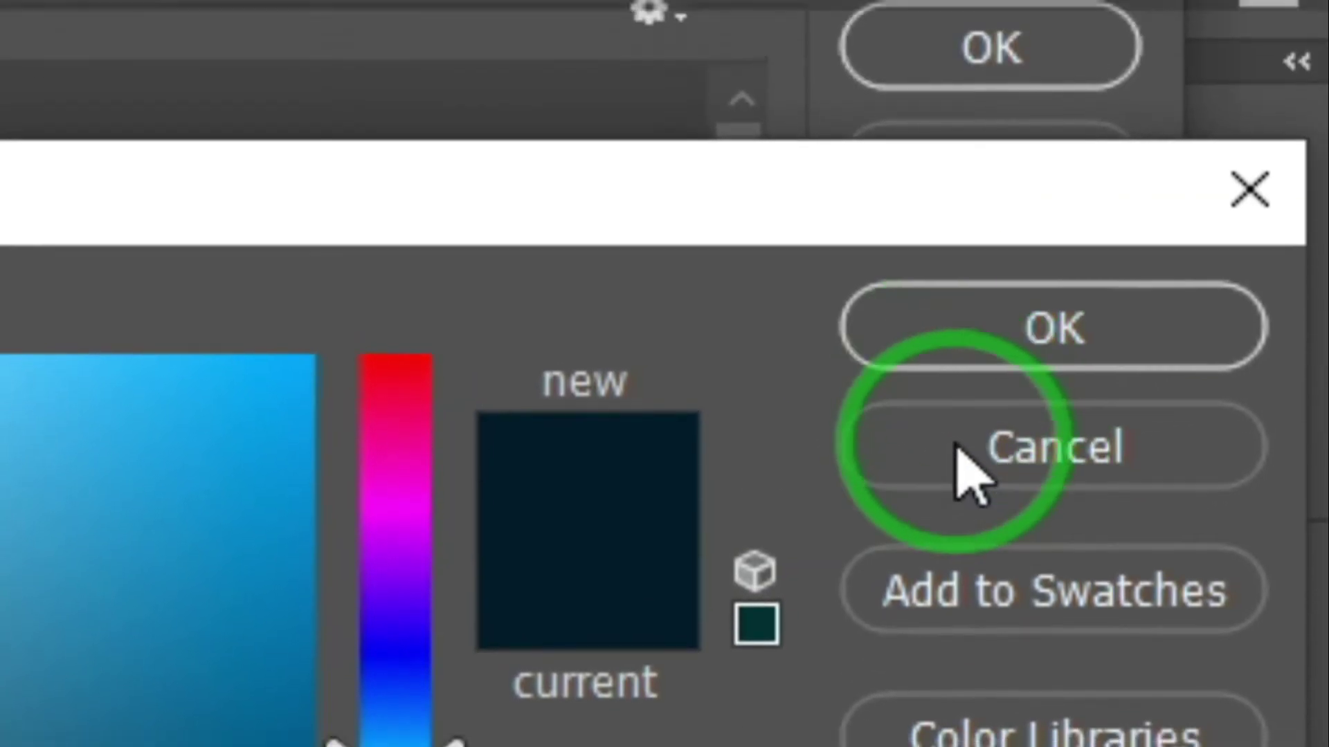
key("alt")
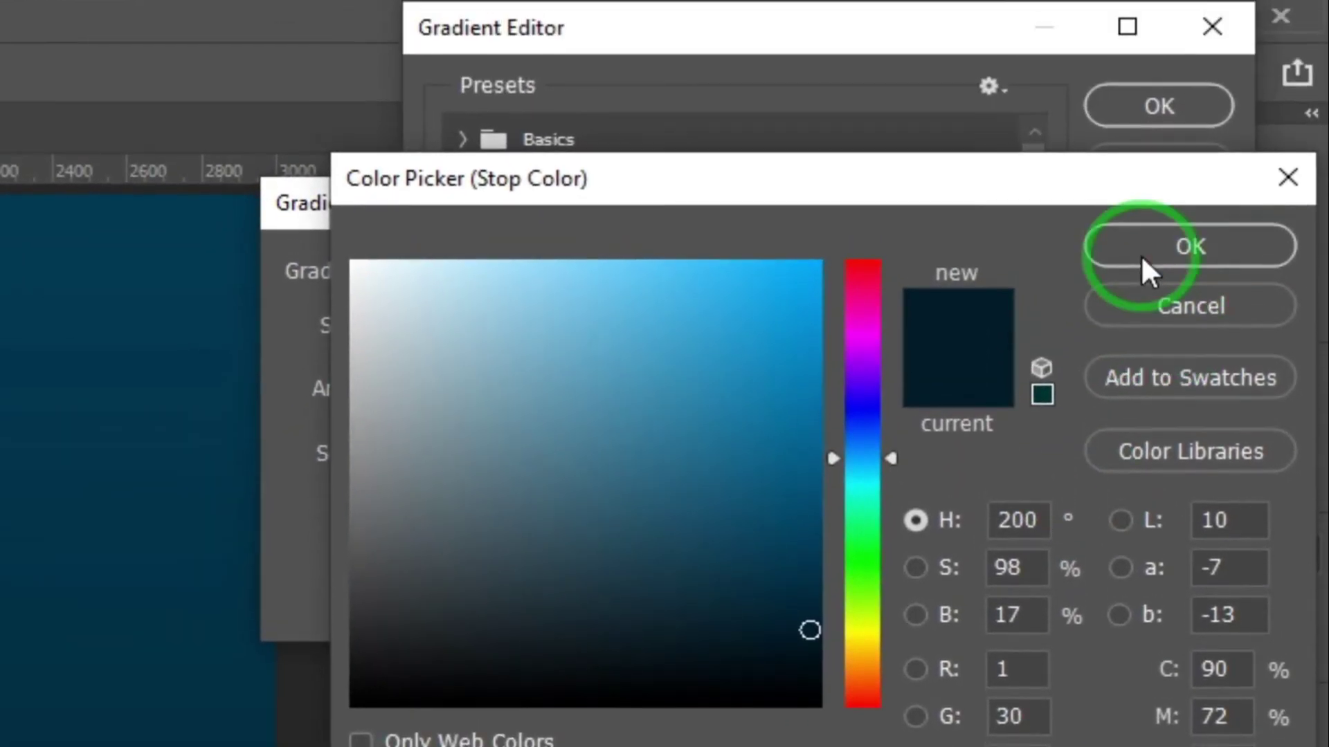
left_click(1176, 211)
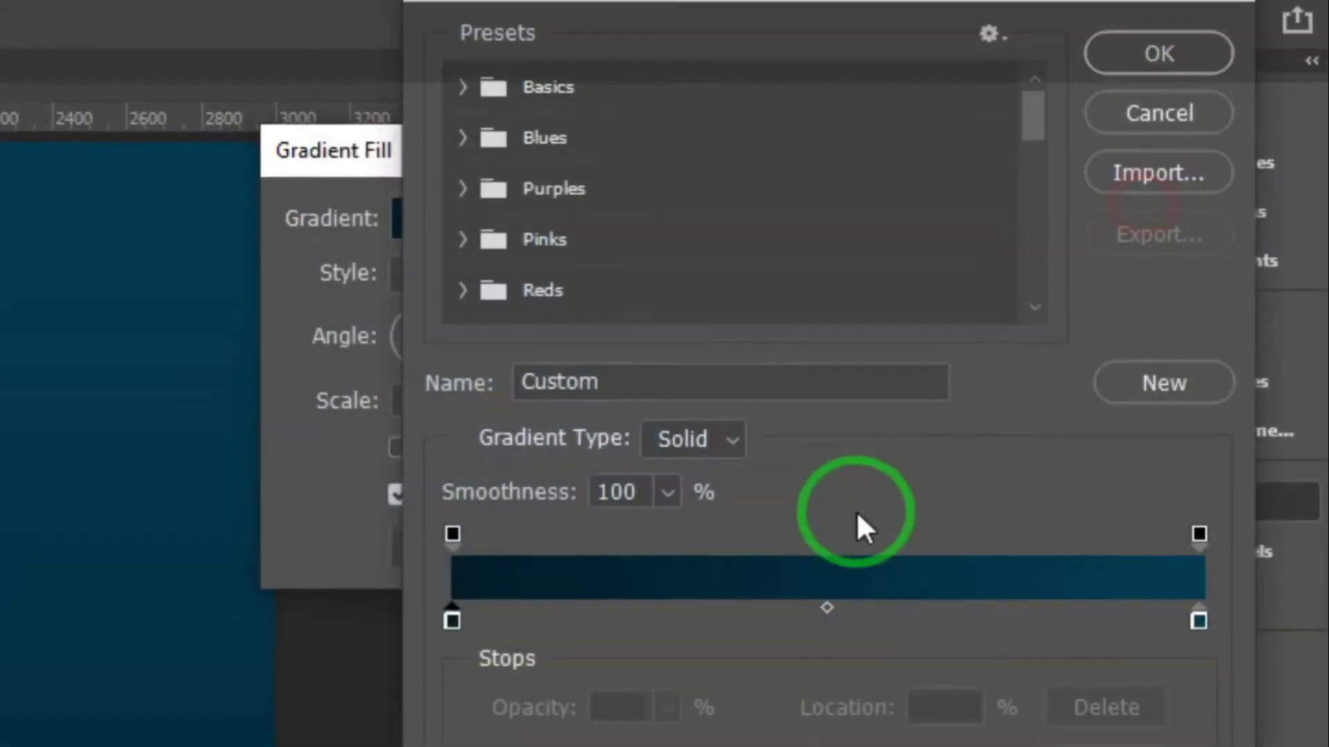
left_click(1210, 401)
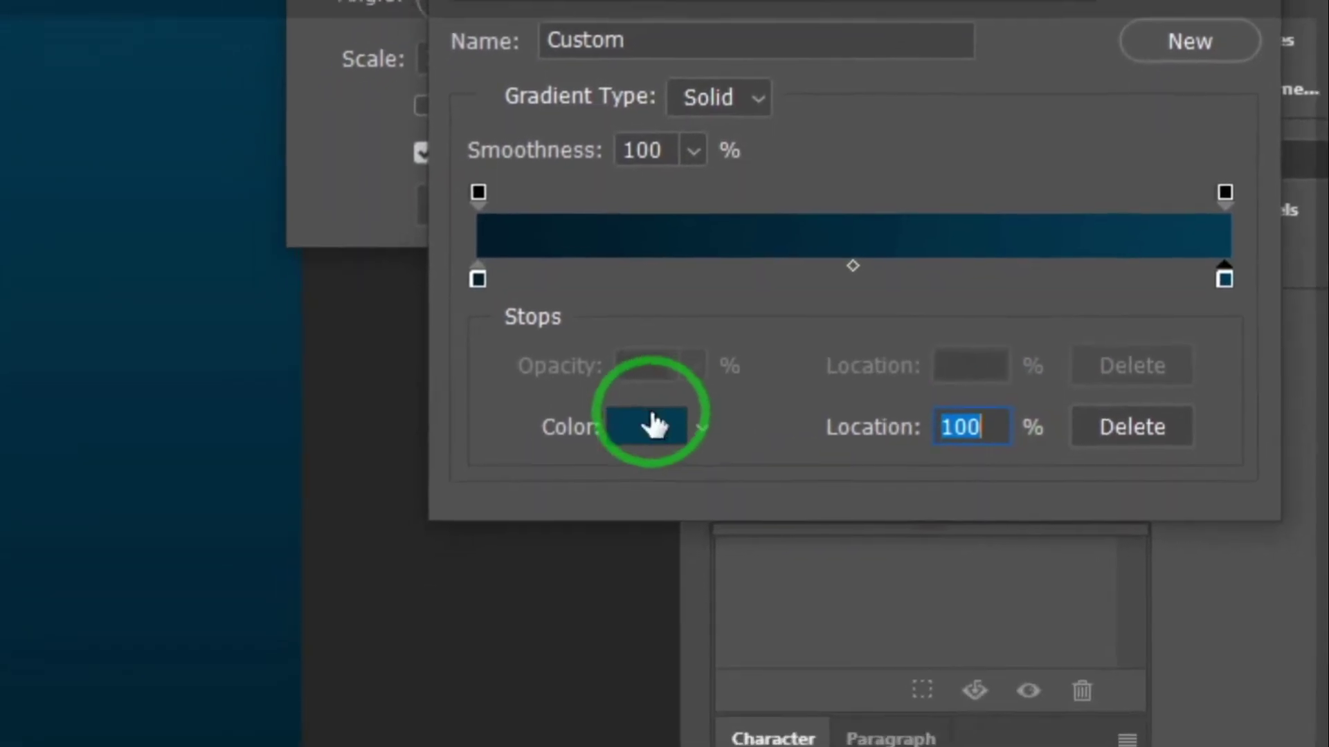
left_click(651, 424)
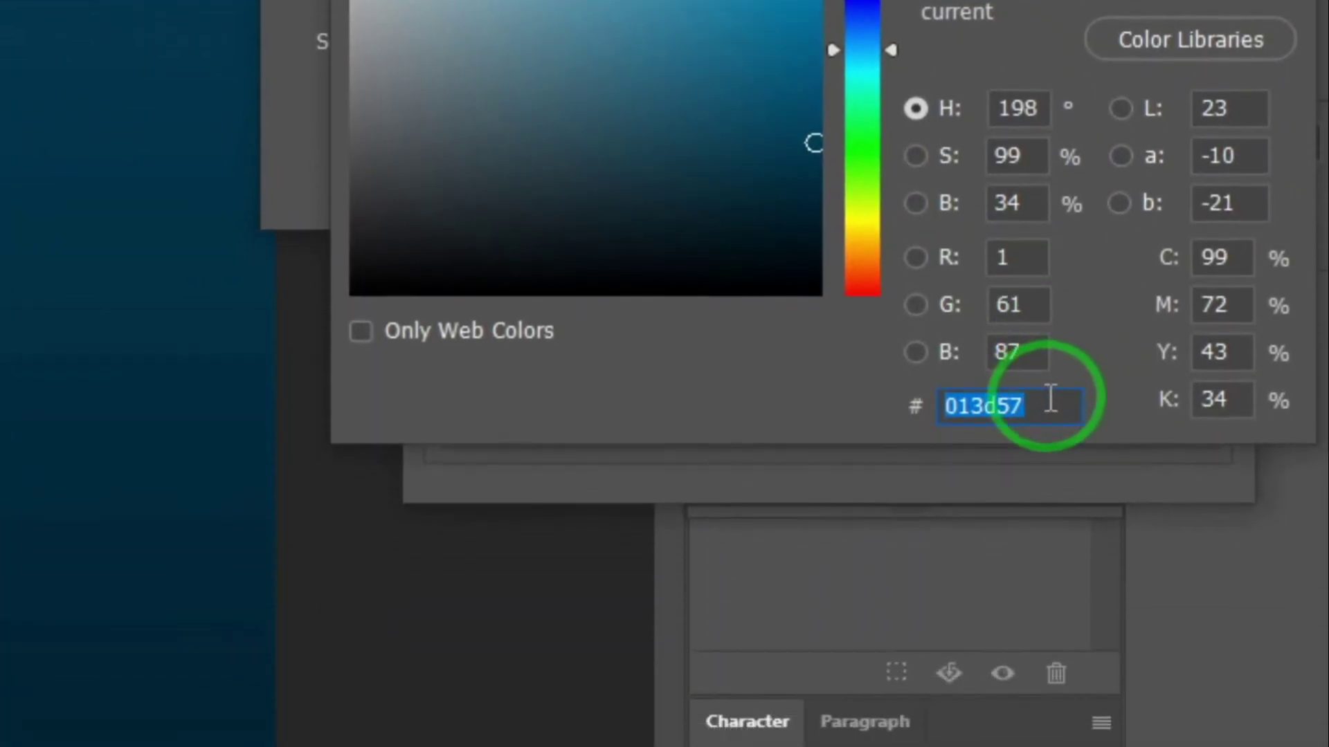
left_click(1044, 429)
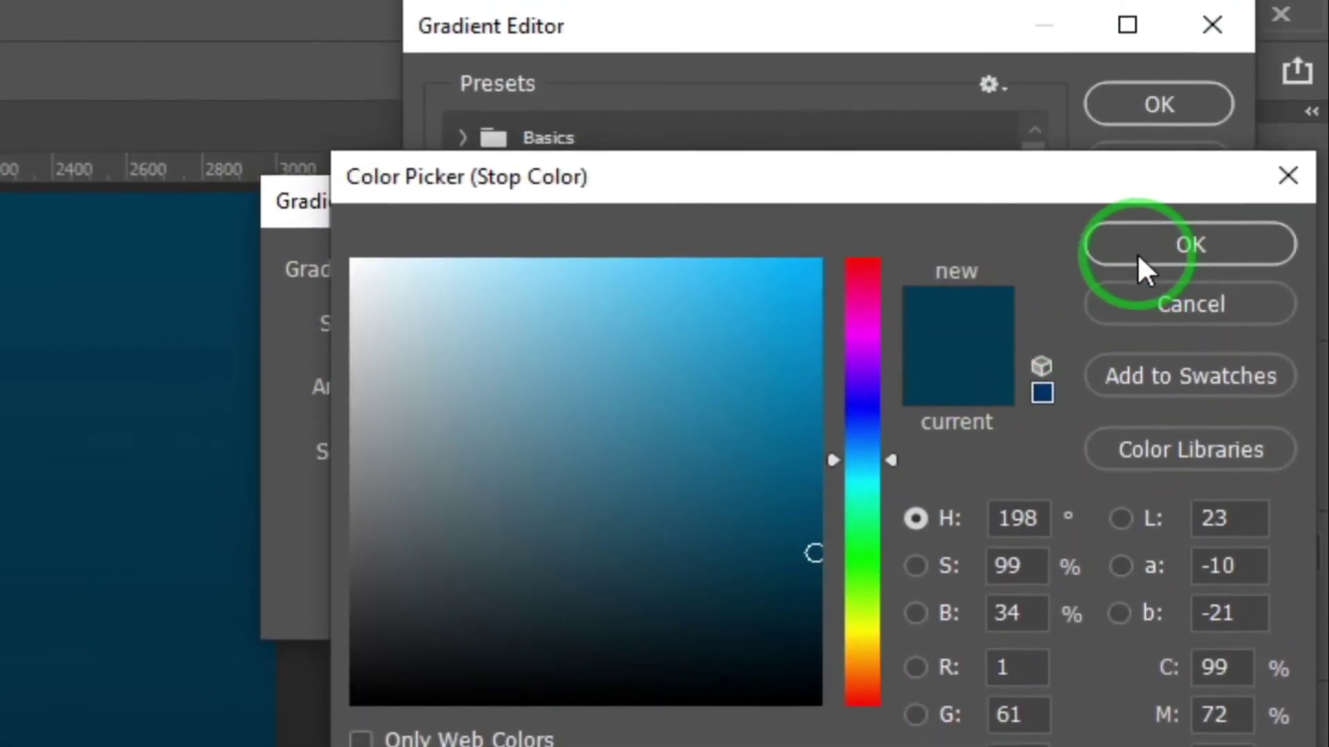
left_click(1136, 253)
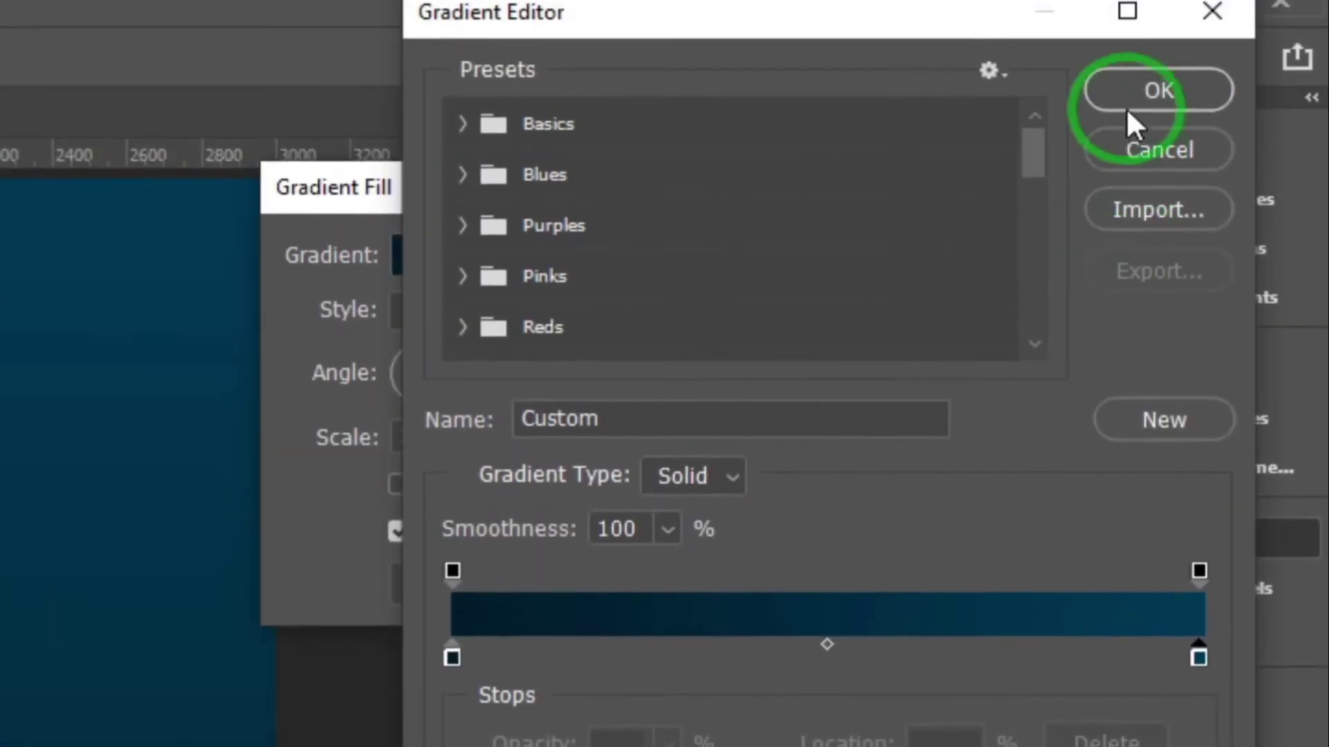
left_click(1126, 104)
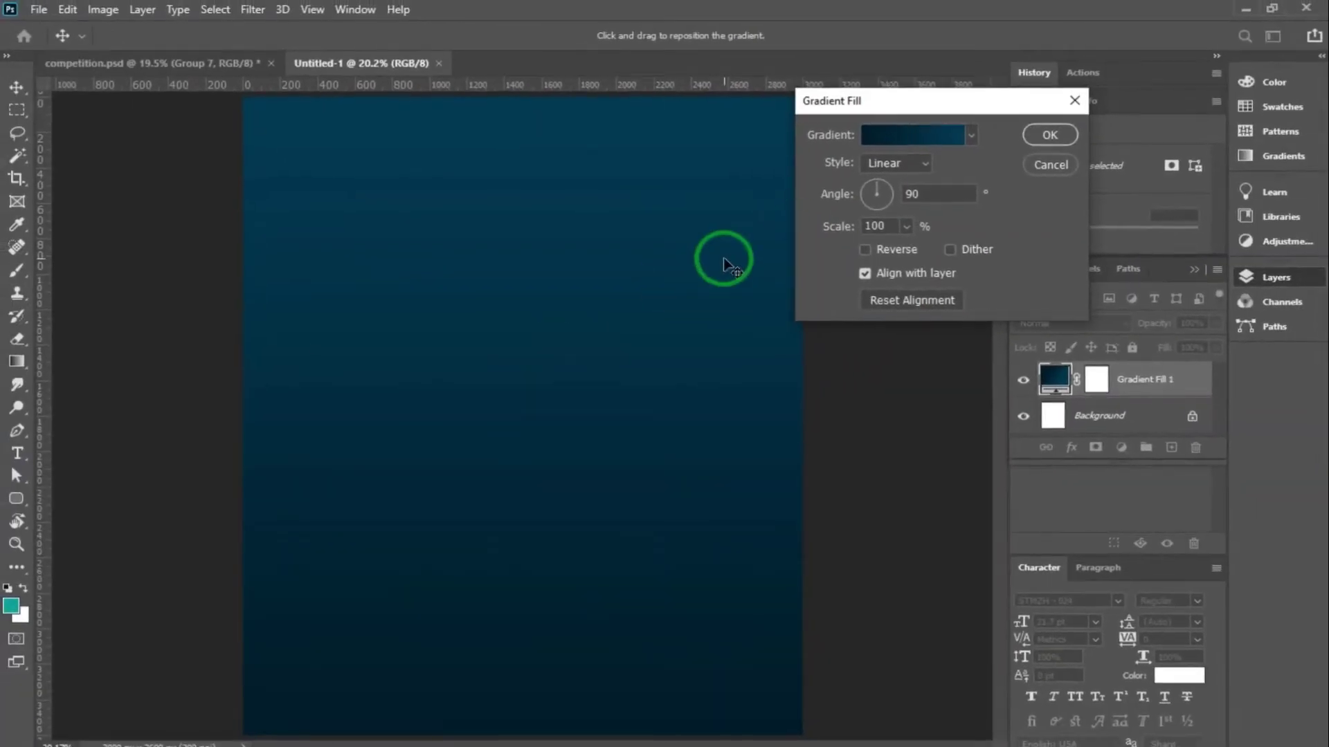
Make the gradient fill Radial, centred on the canvas, and reversed for a lighter centre.
left_click(924, 164)
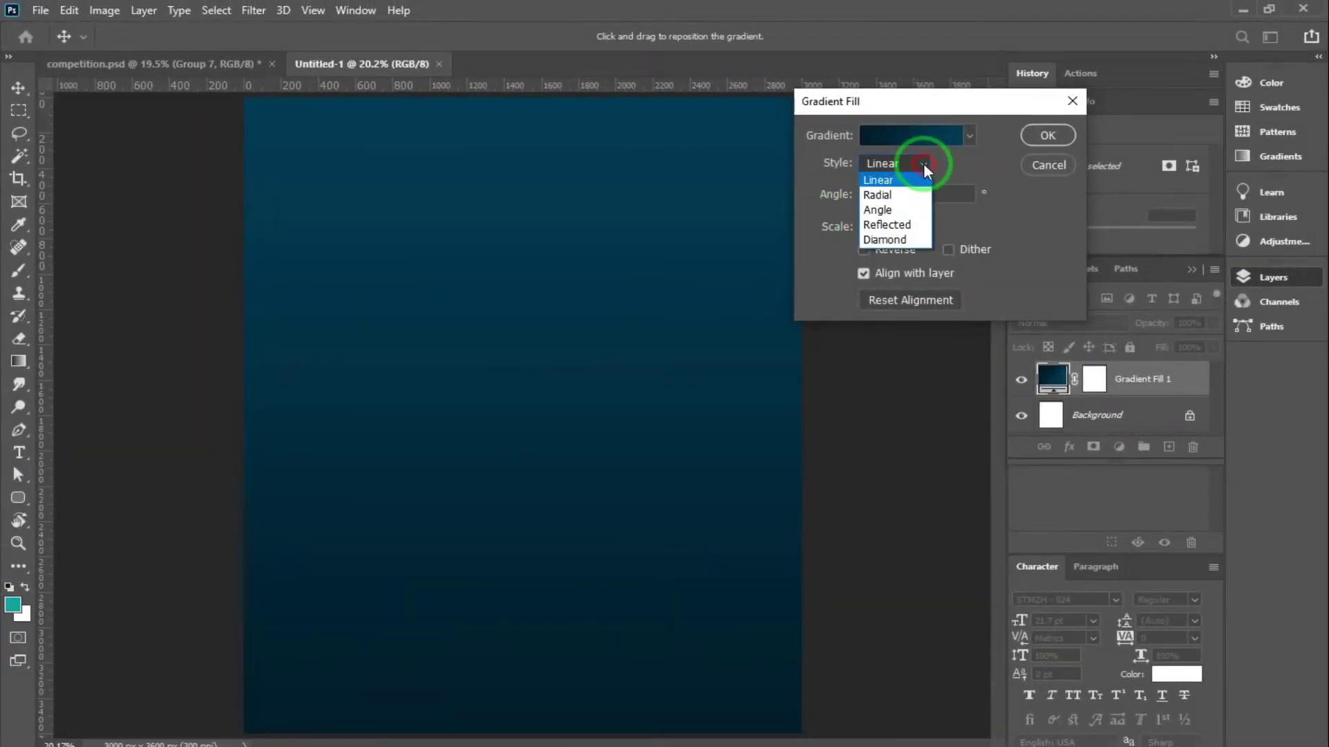
left_click(891, 196)
mouse_move(415, 395)
left_mouse_down()
mouse_move(505, 443)
mouse_move(770, 131)
left_mouse_up()
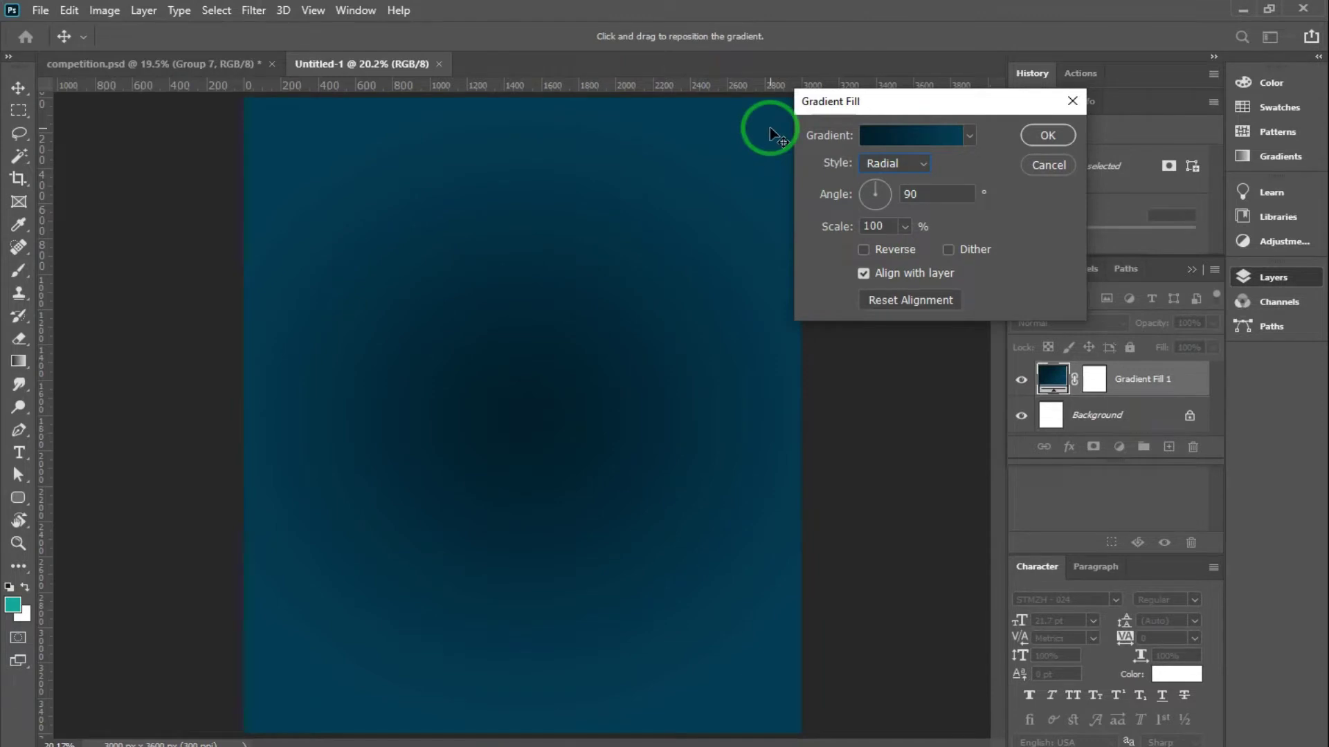
left_click_drag(698, 154, 551, 488)
left_click_drag(544, 441, 568, 451)
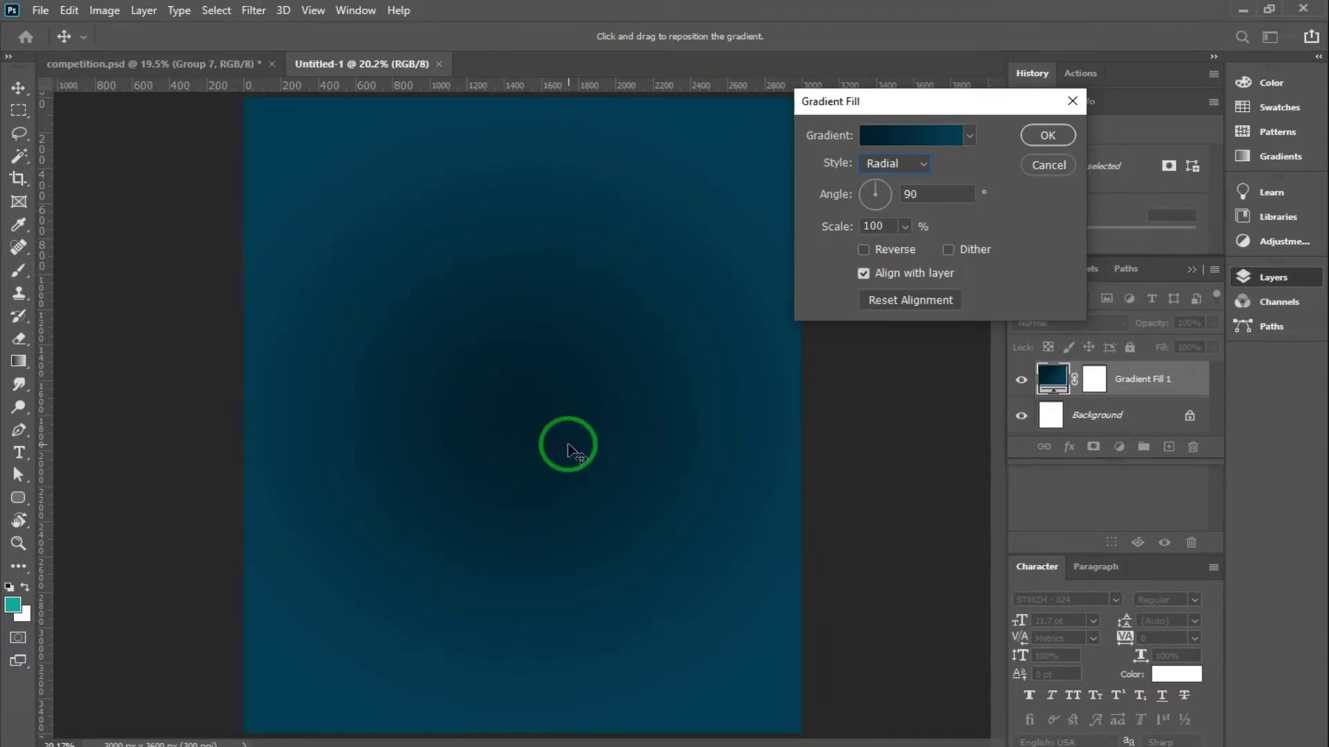
left_click(864, 250)
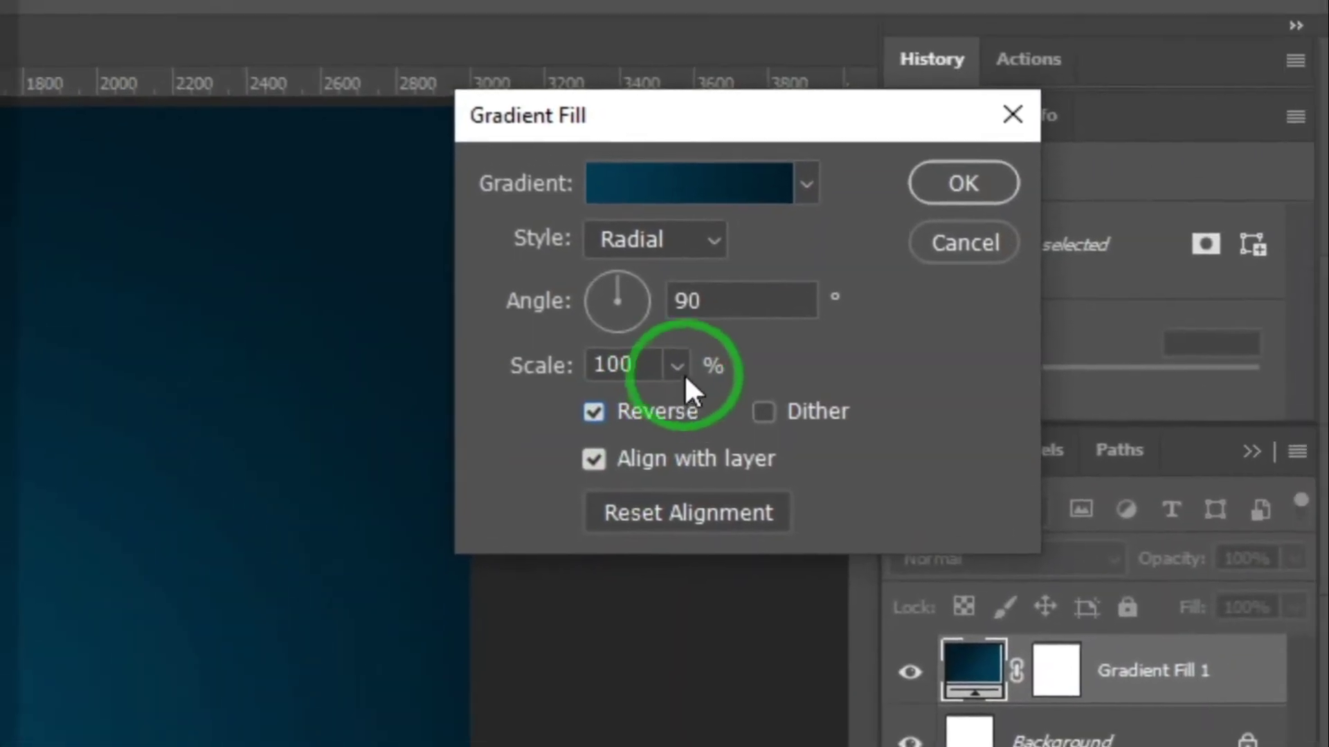
Scale the radial gradient to about 177%, apply it, and check it zoomed in and fitted.
left_click(677, 366)
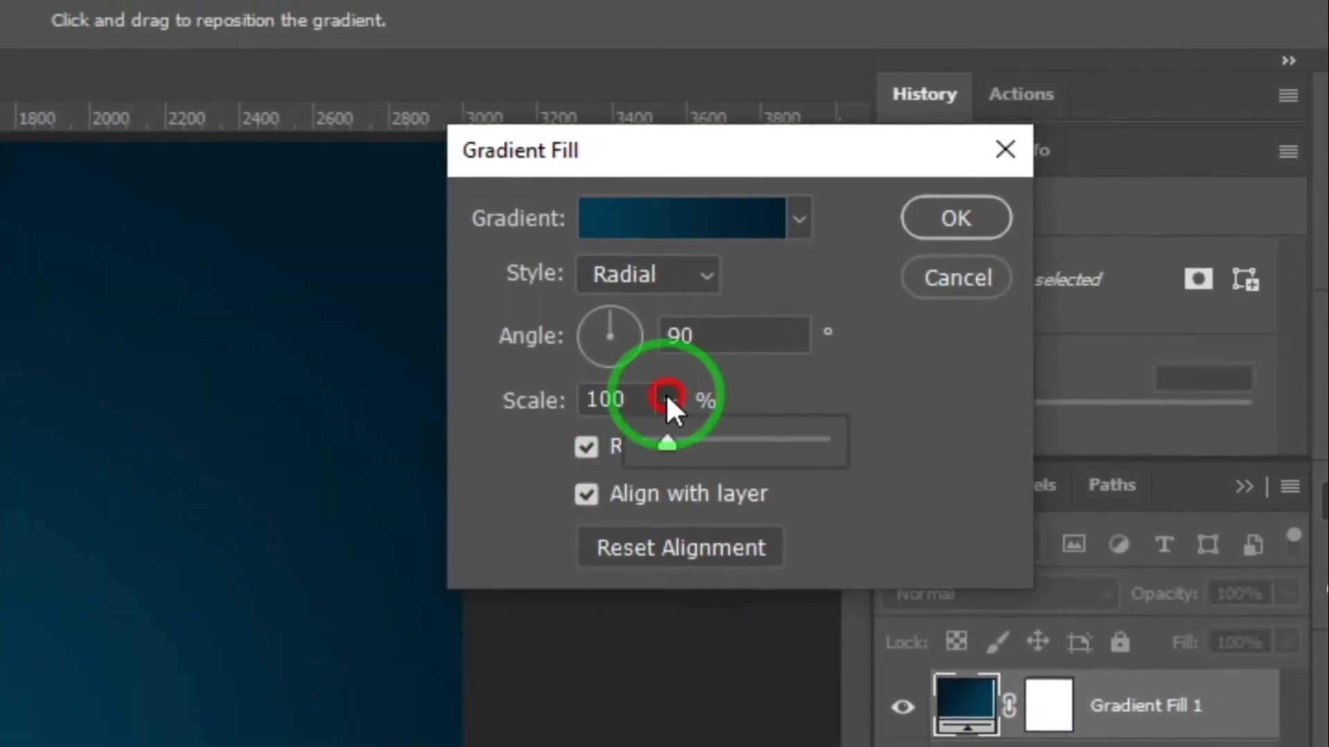
left_click_drag(666, 405, 680, 393)
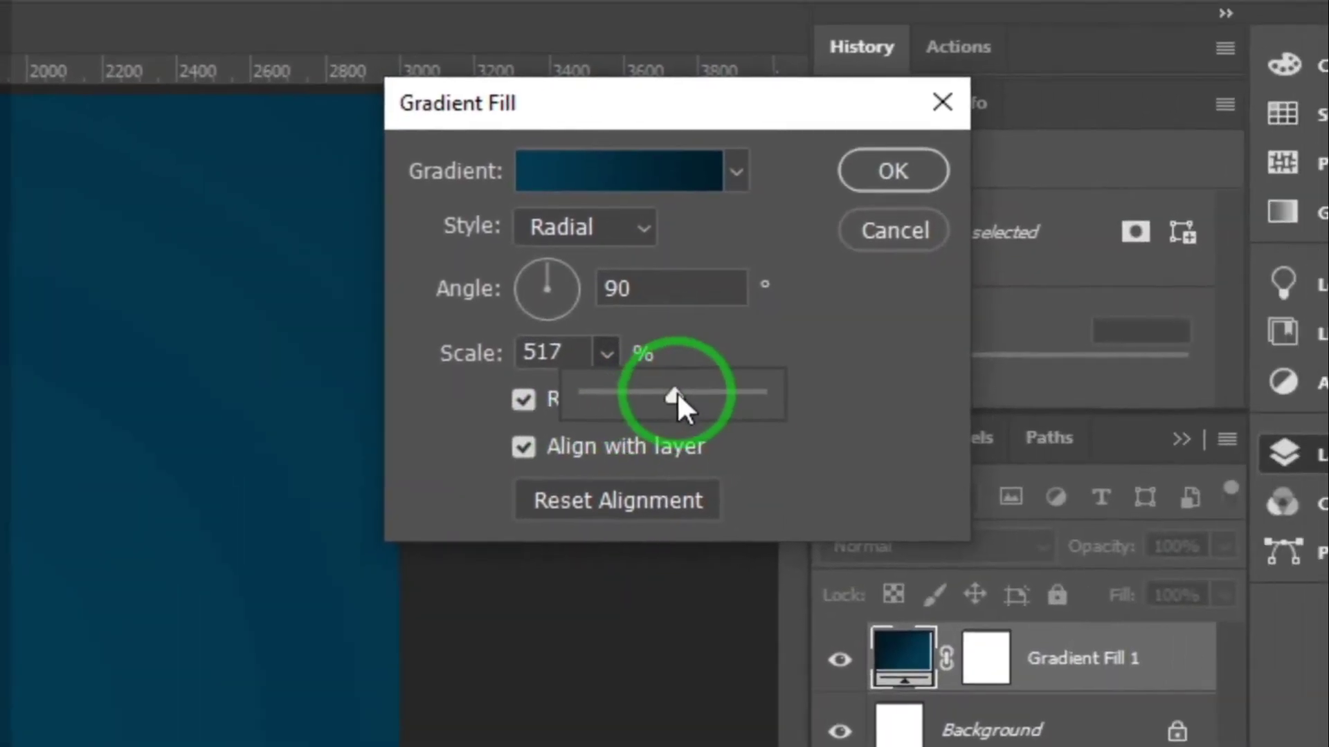
left_click_drag(677, 392, 660, 393)
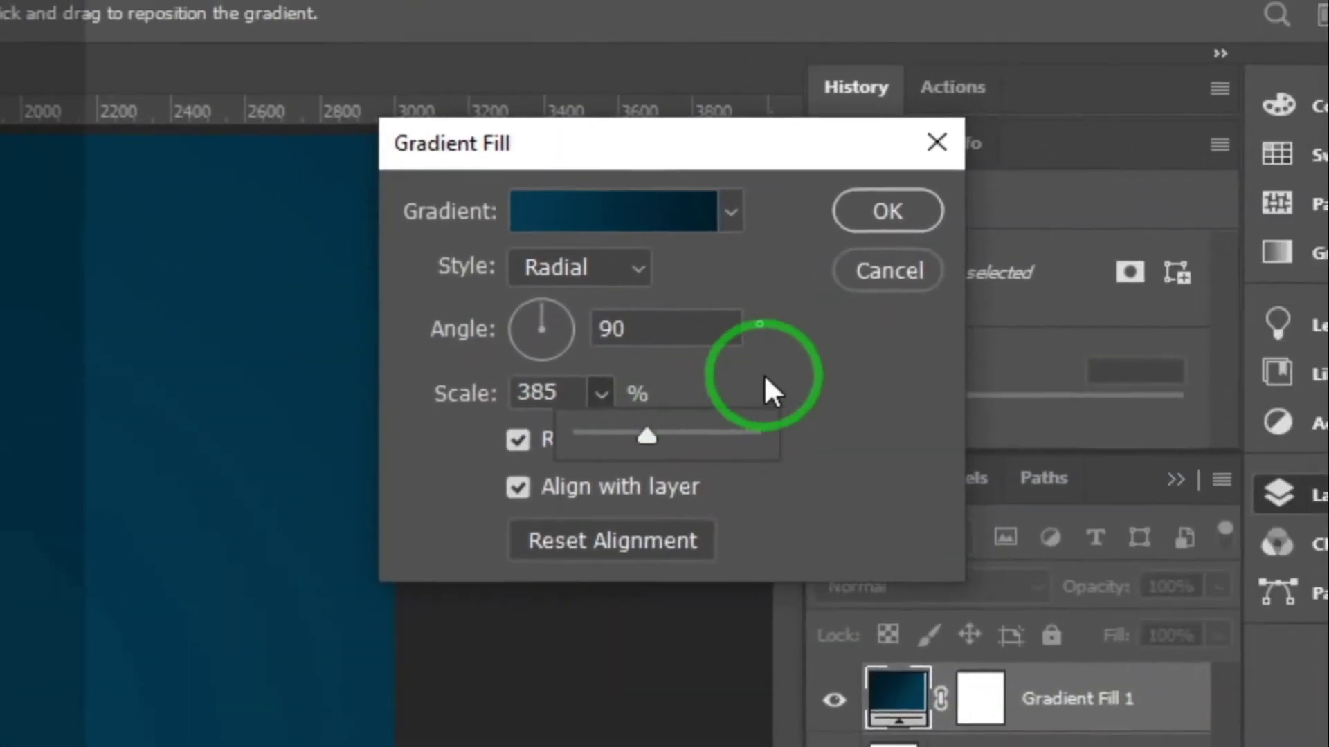
left_click(678, 392)
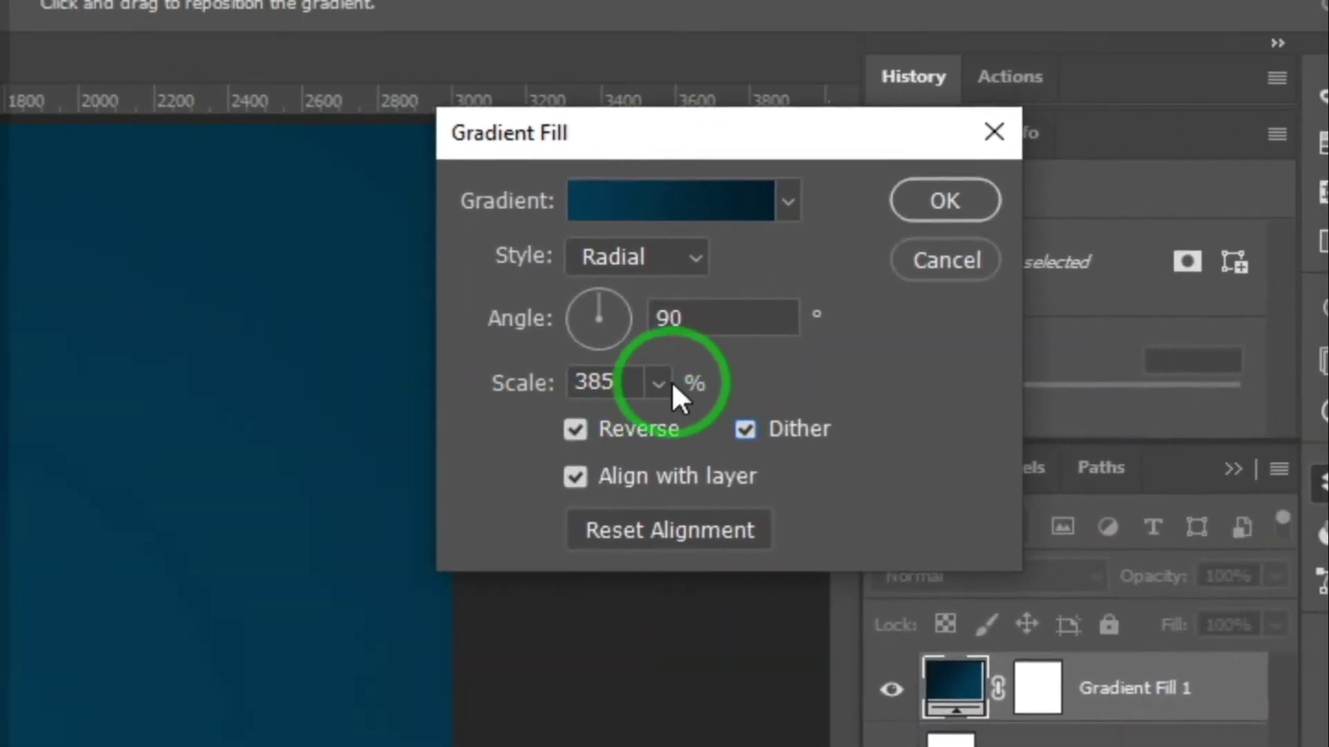
left_click(673, 386)
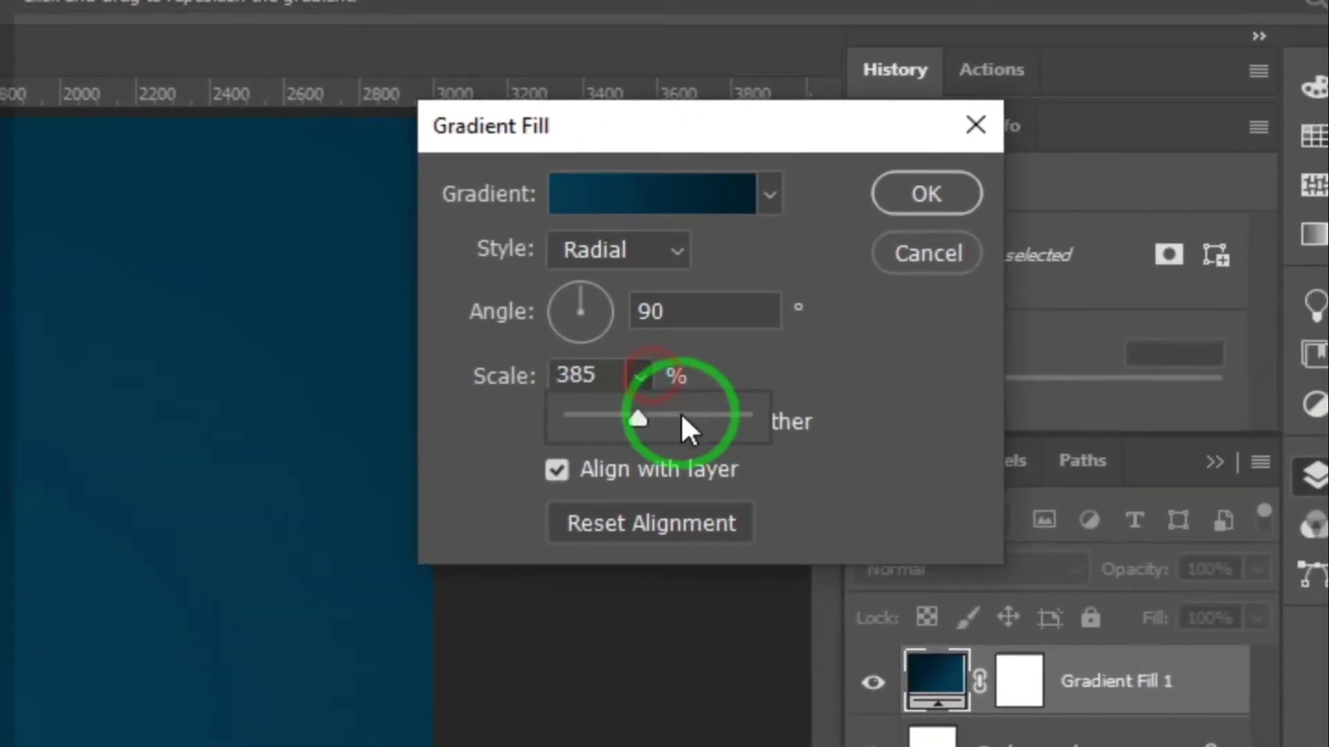
left_click_drag(677, 401, 674, 396)
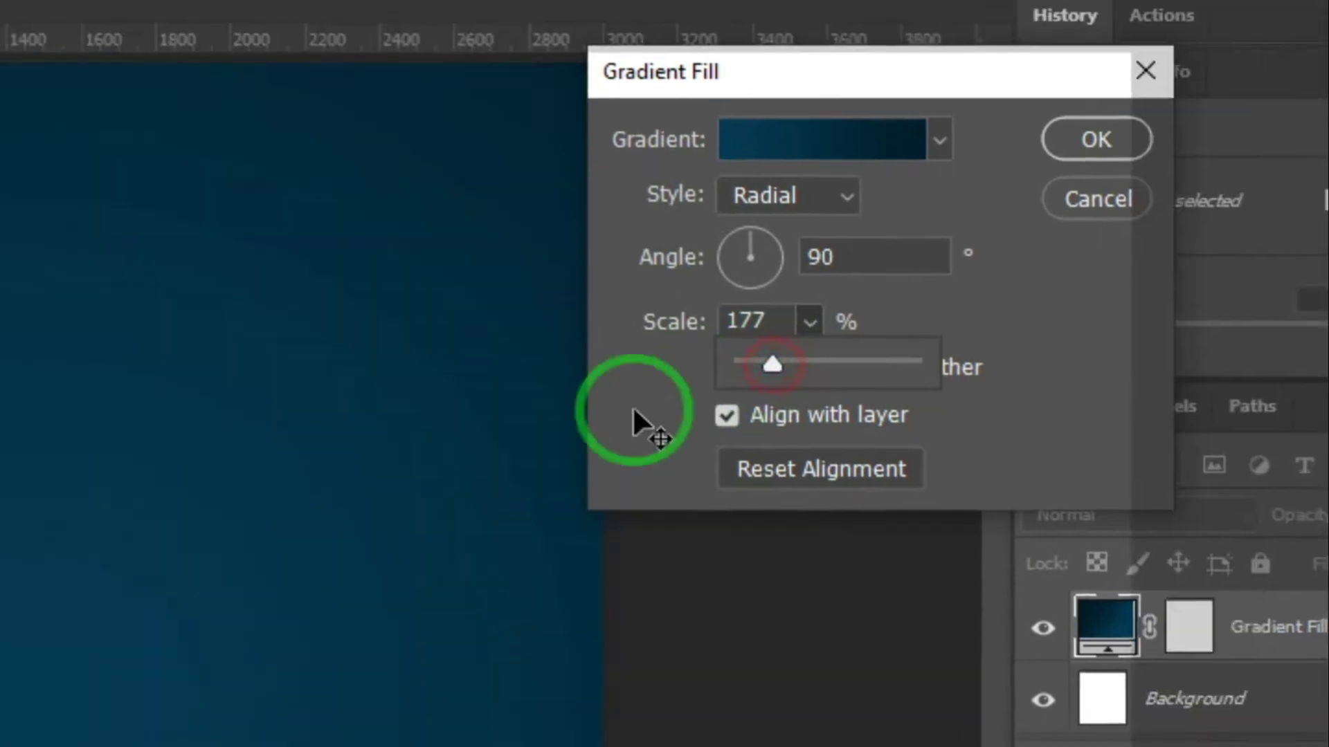
left_click(992, 168)
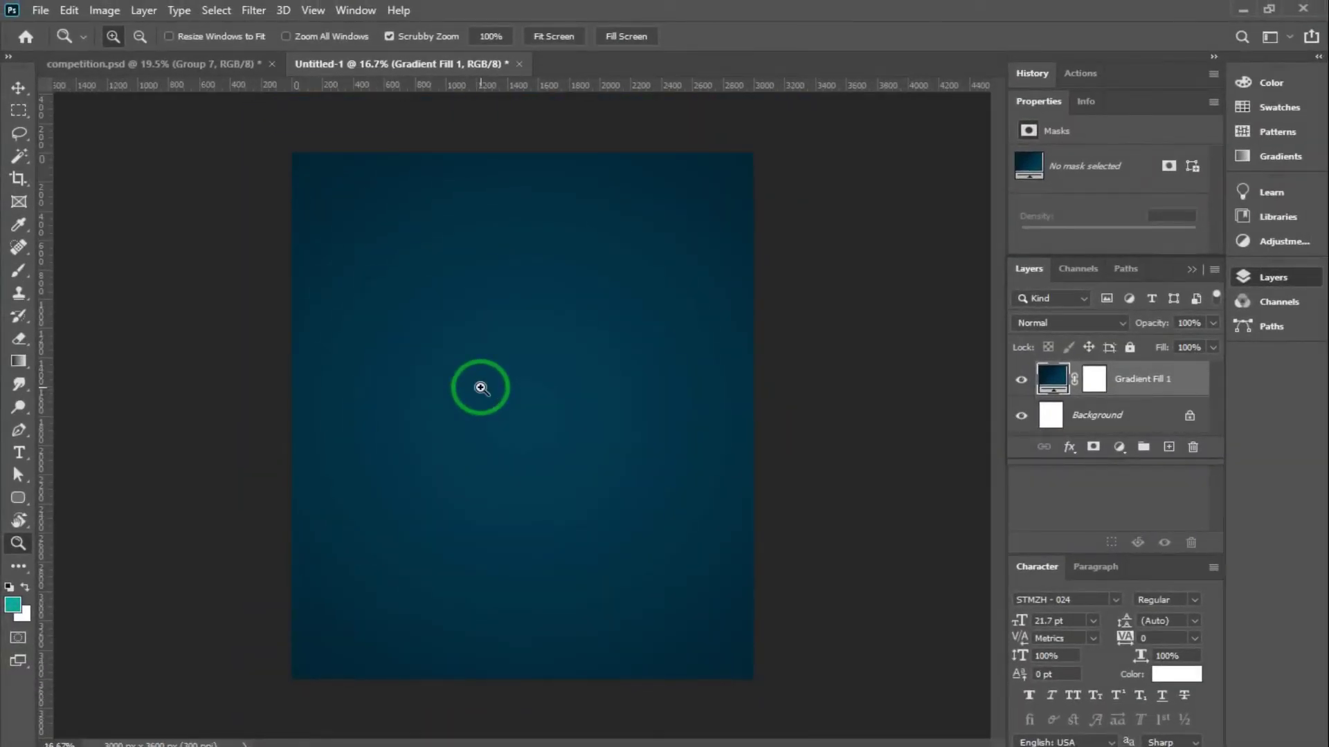
left_click(483, 391)
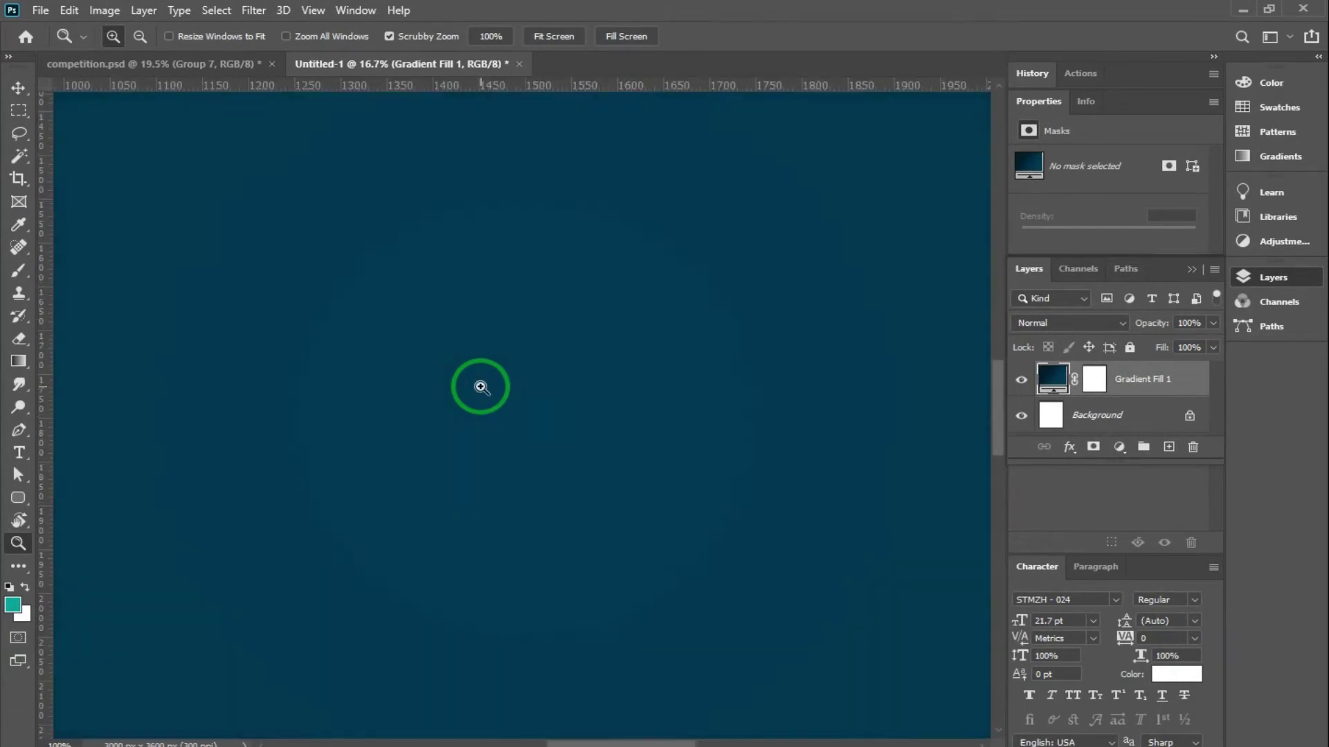
key("ctrl+0")
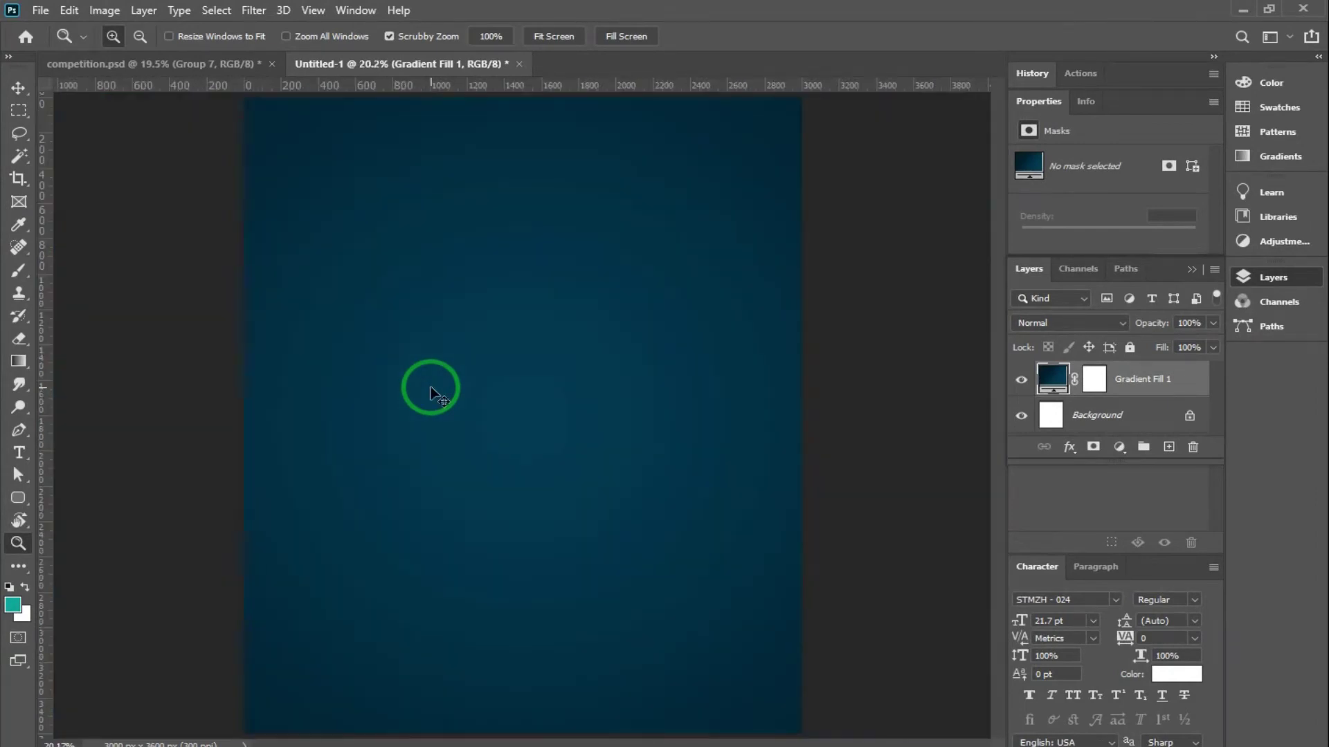
left_click(145, 65)
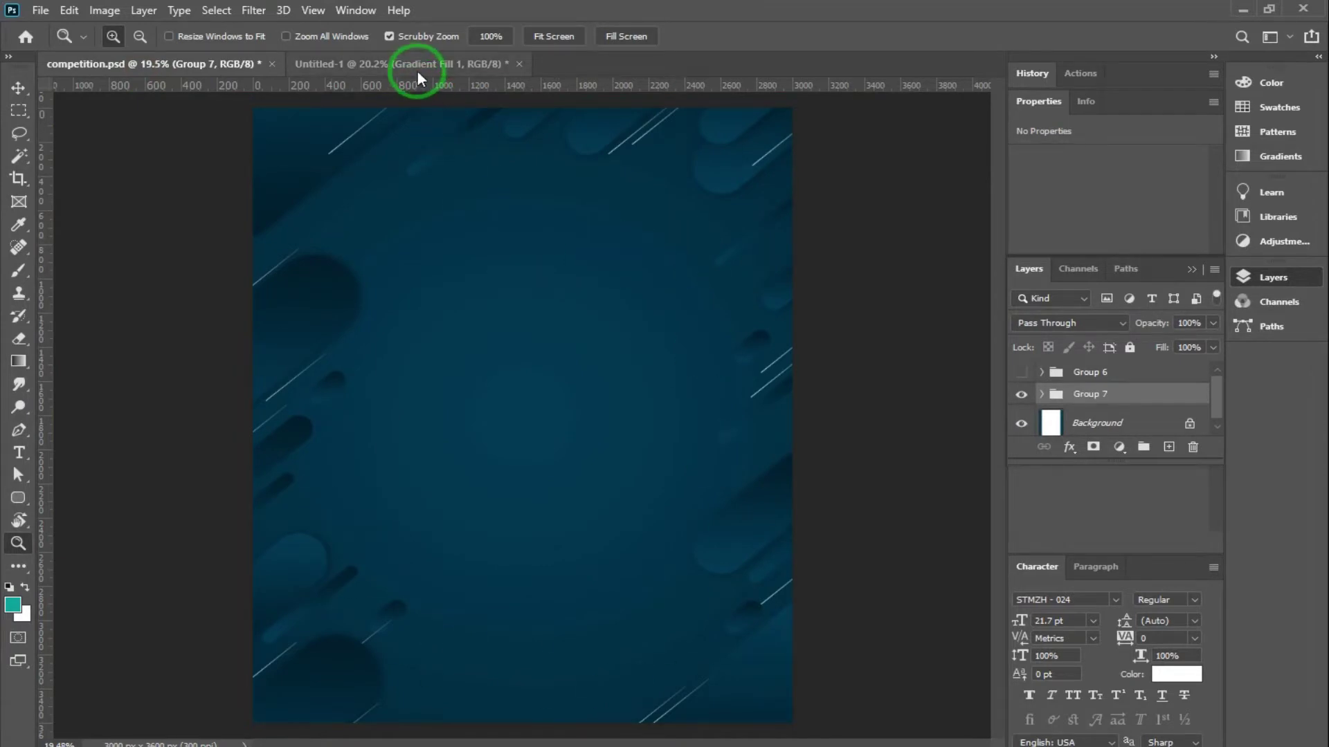
Switch to the Rounded Rectangle tool, undo the trial teal rectangle, and check the reference poster.
left_click(12, 503)
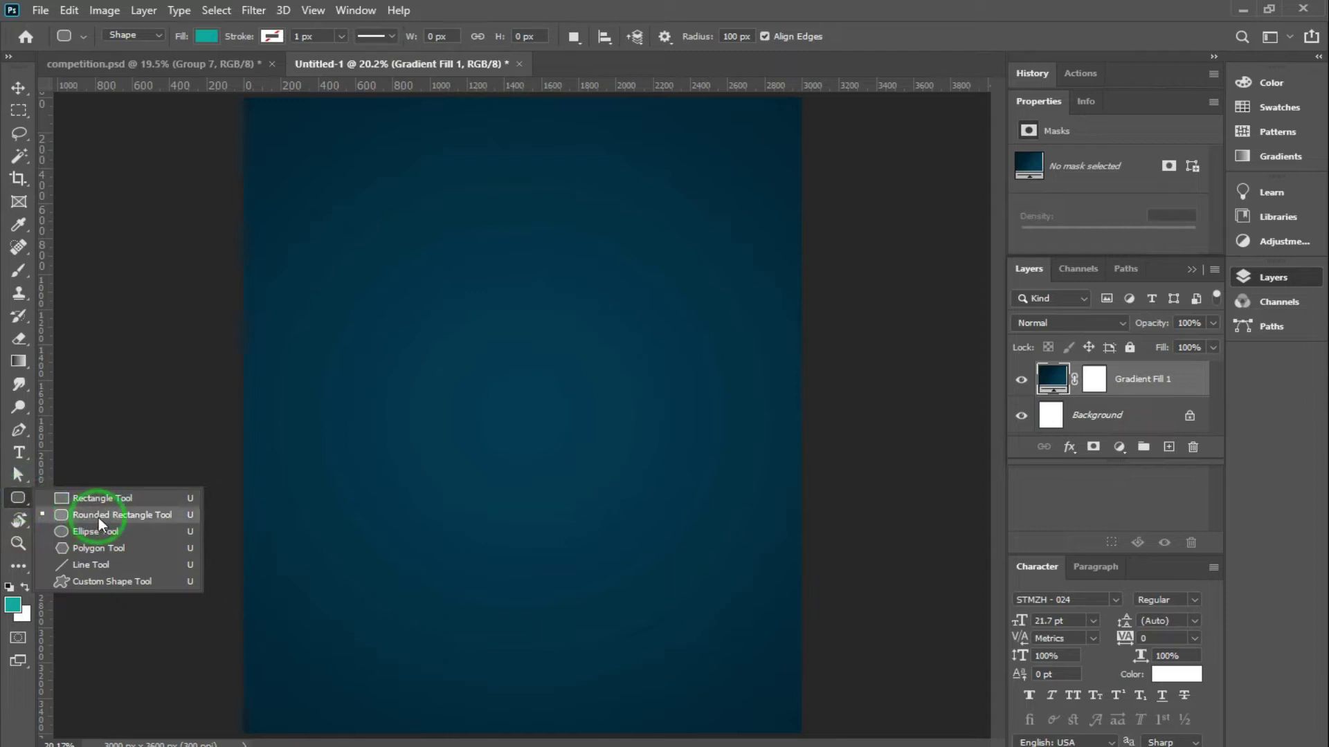
left_click(143, 517)
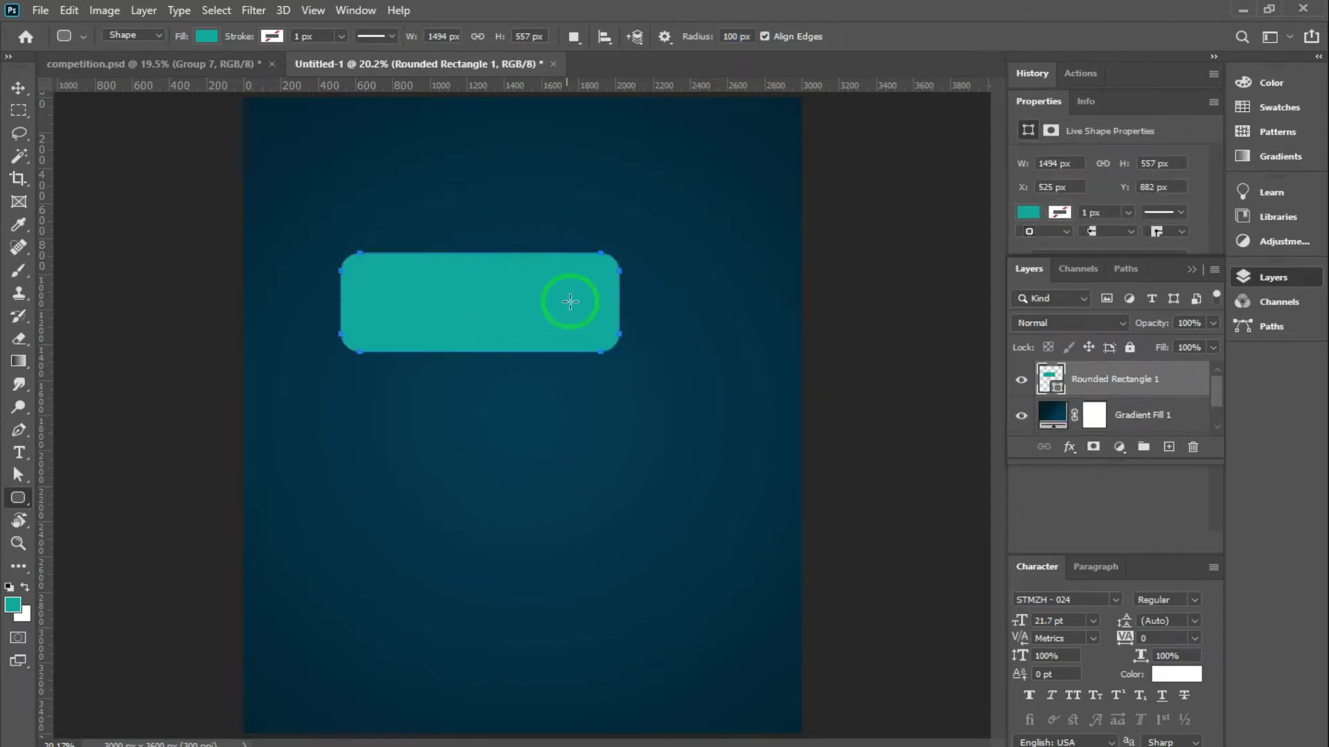
key("ctrl+z")
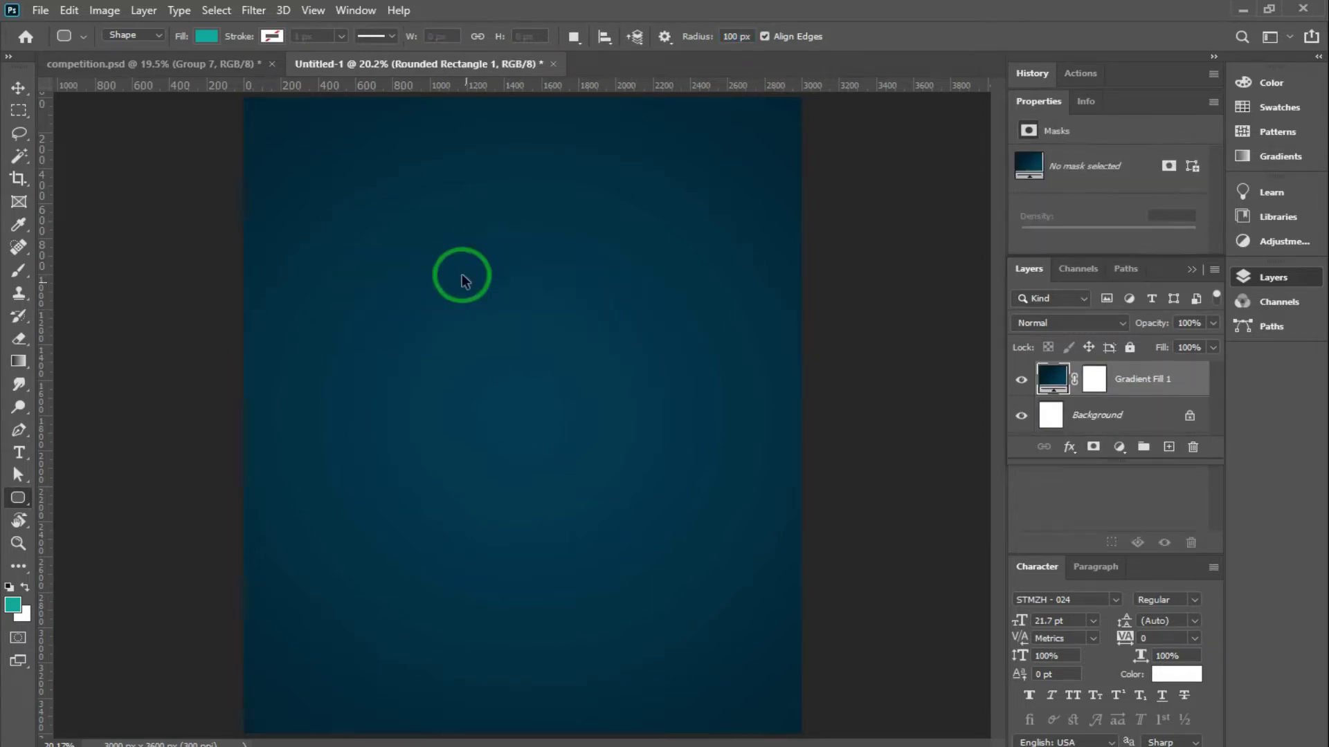
left_click(138, 67)
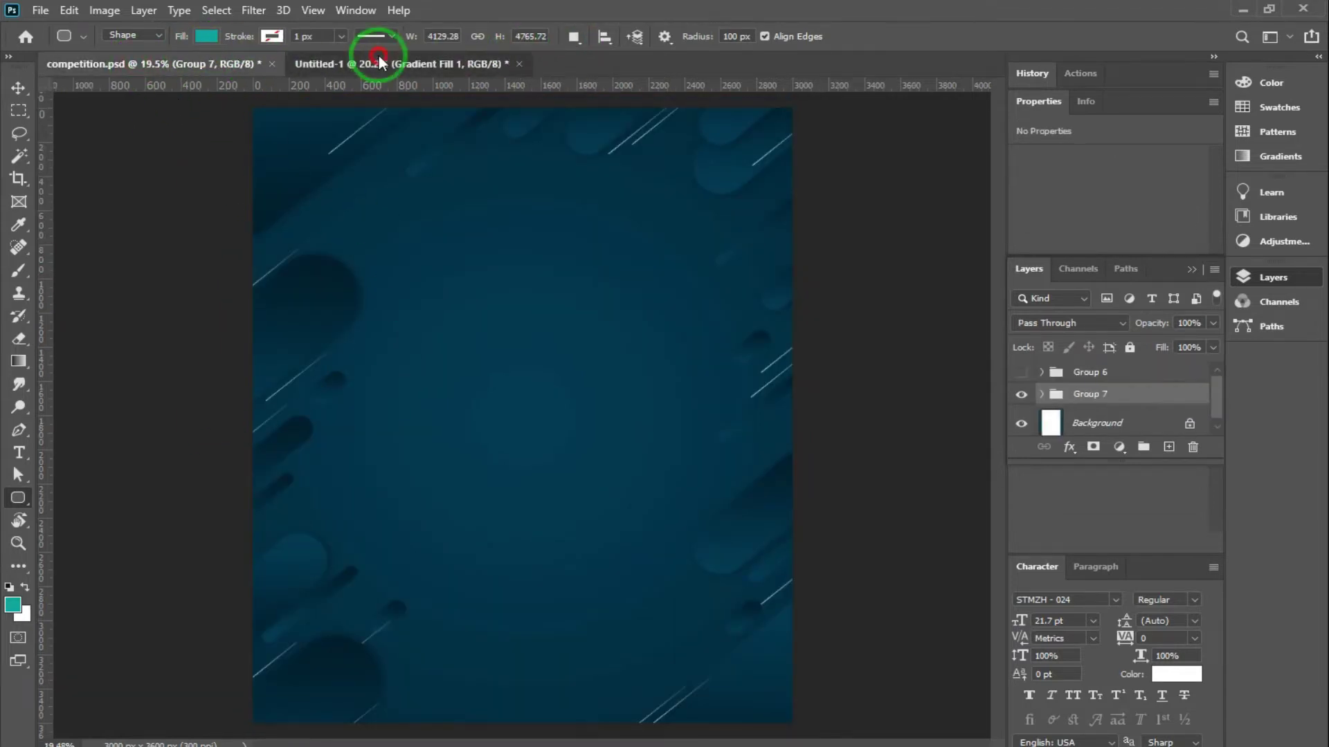
left_click(379, 62)
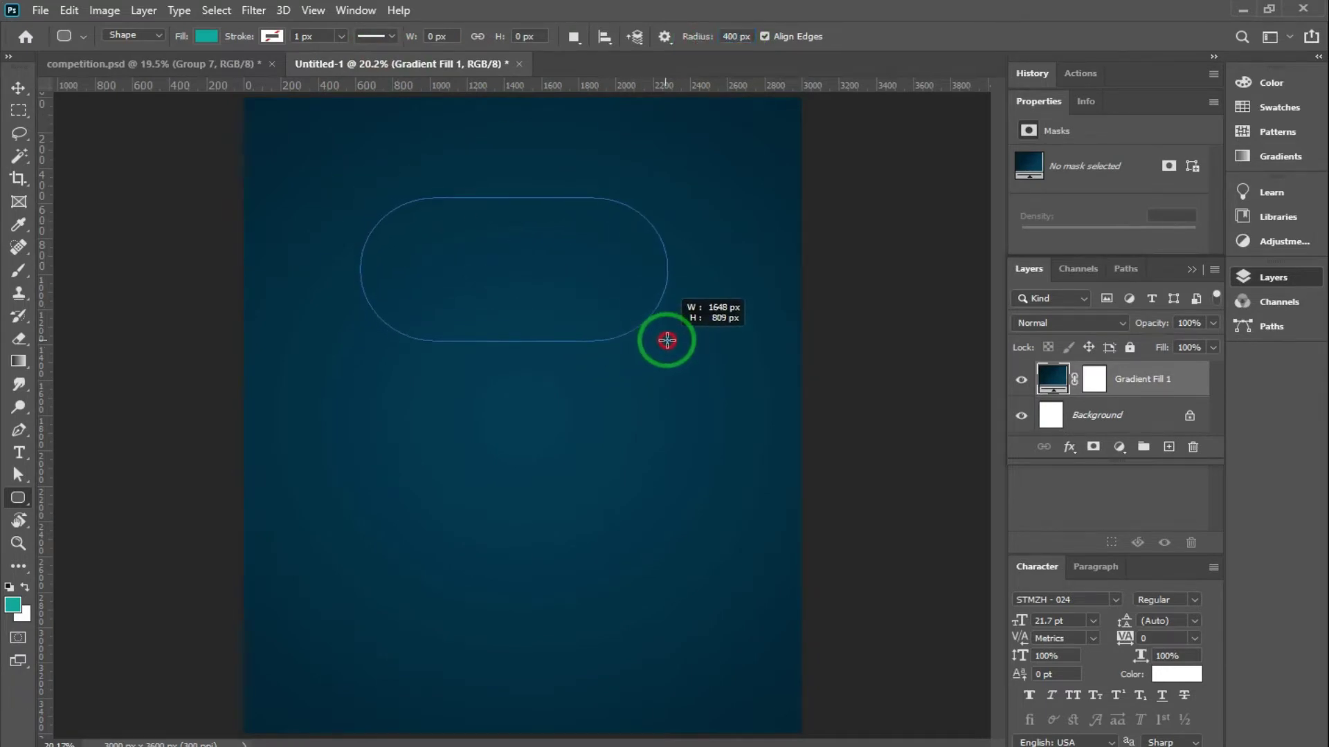
type("400")
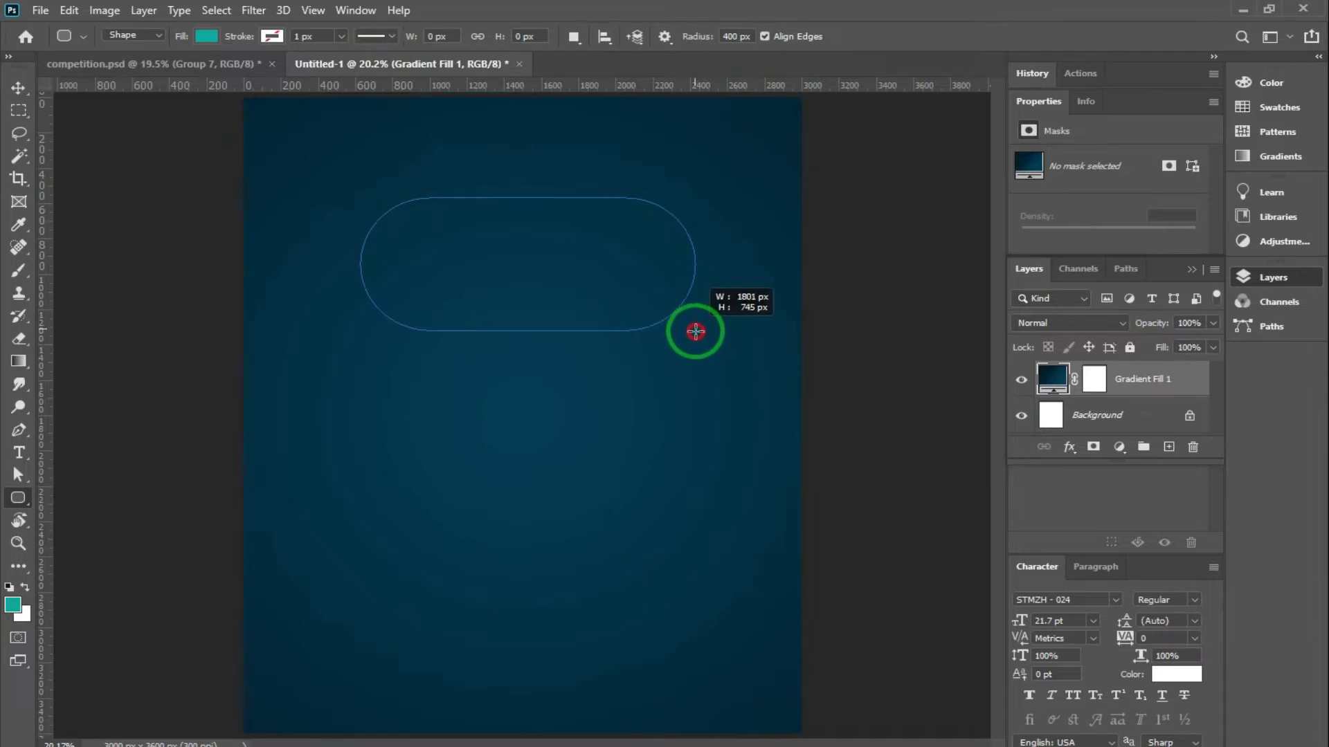
Draw a wide pill shape near the poster top and fill it with the dark blue gradient preset.
left_click_drag(692, 336, 693, 337)
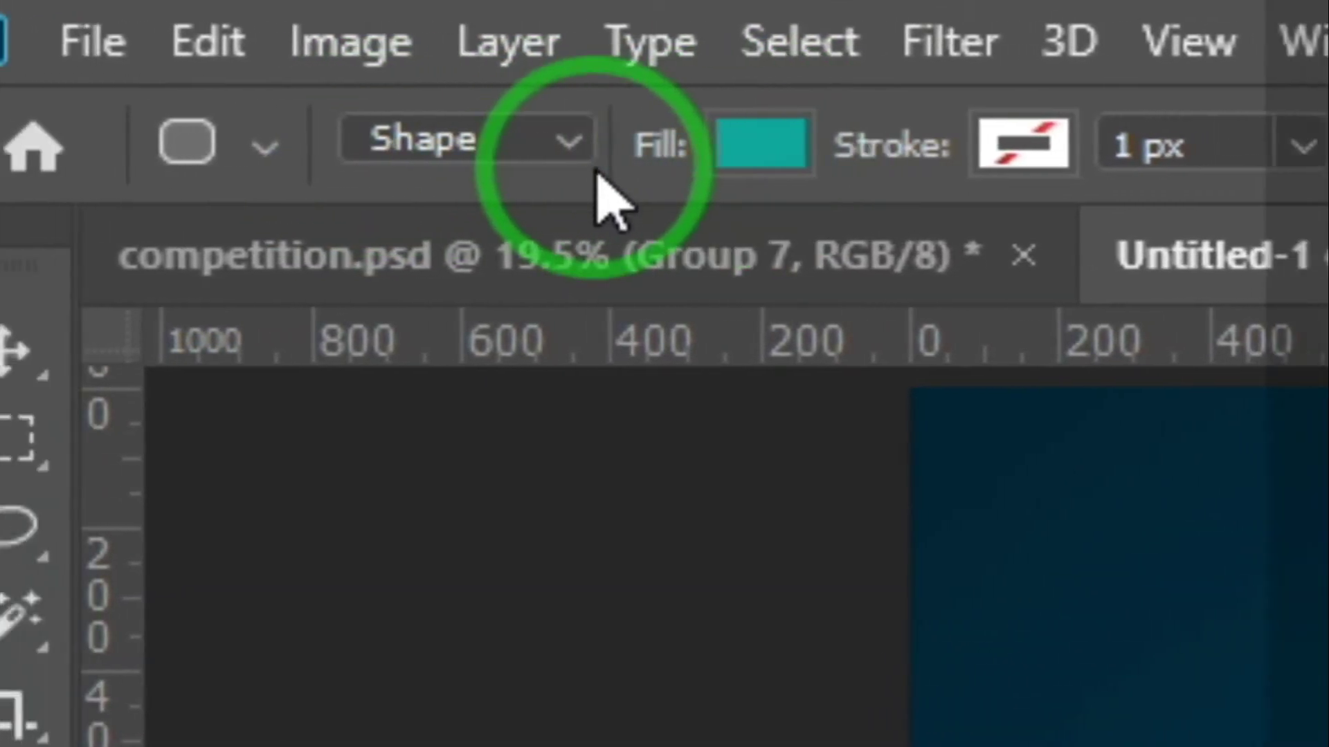
left_click(635, 147)
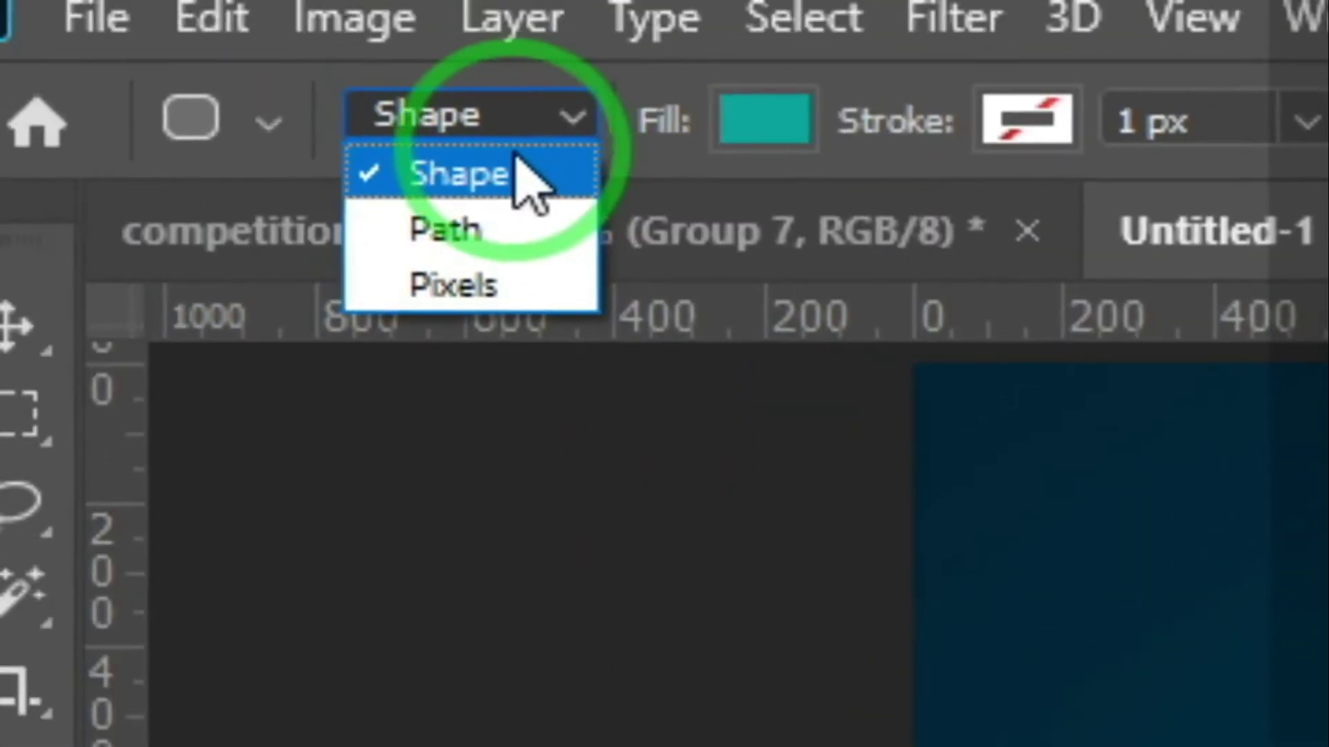
left_click(429, 176)
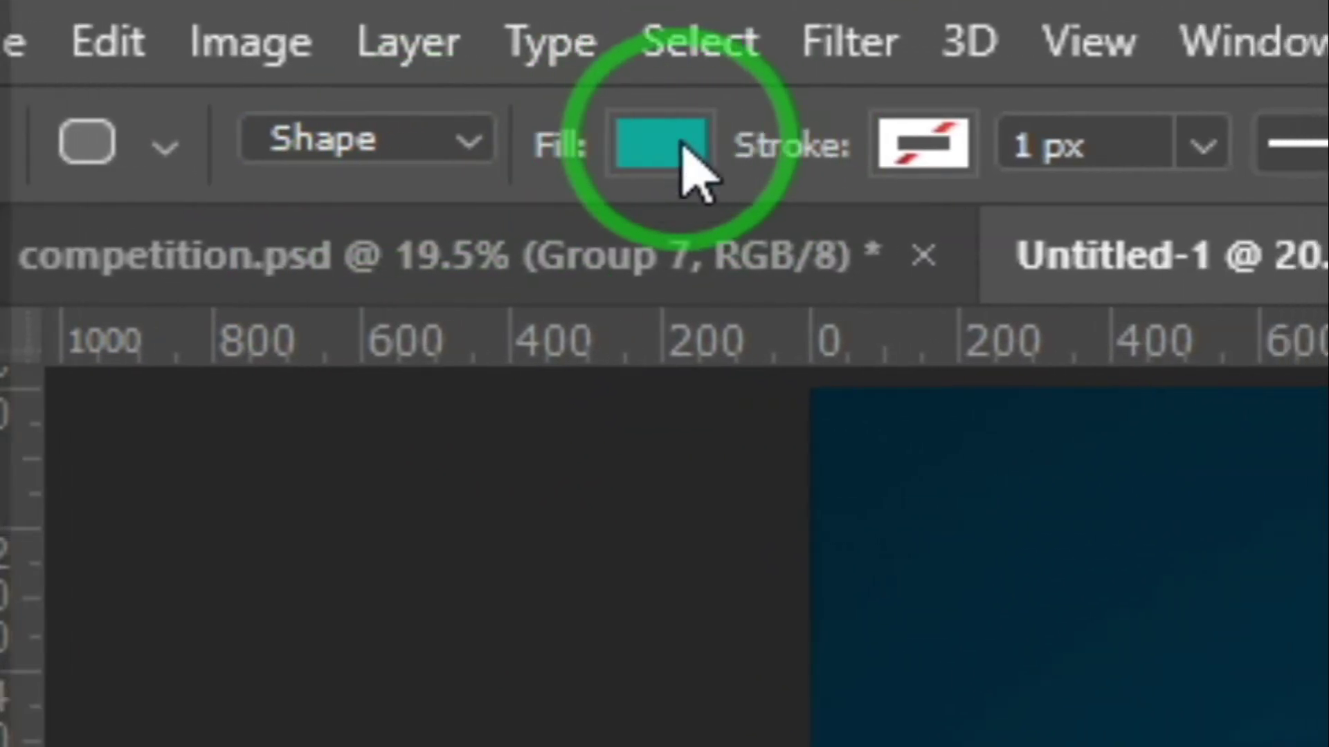
left_click(671, 161)
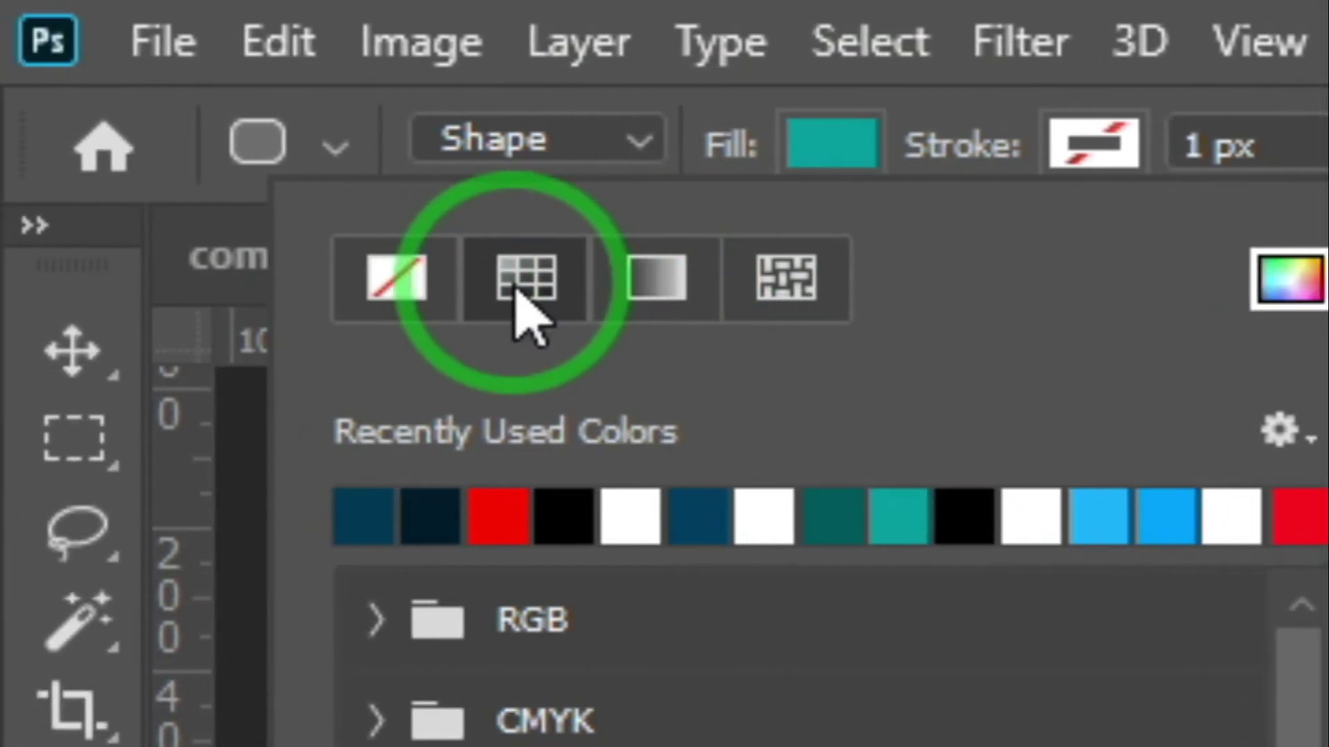
left_click(656, 294)
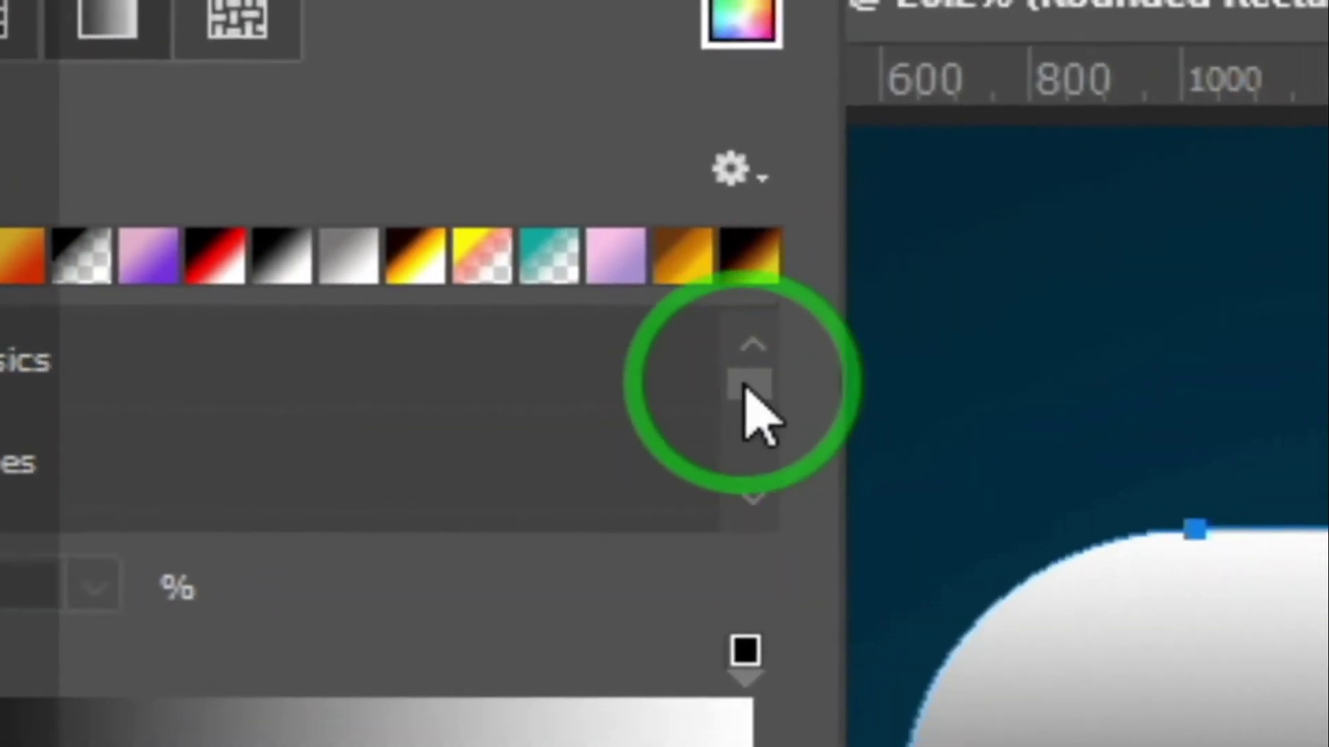
left_click(685, 432)
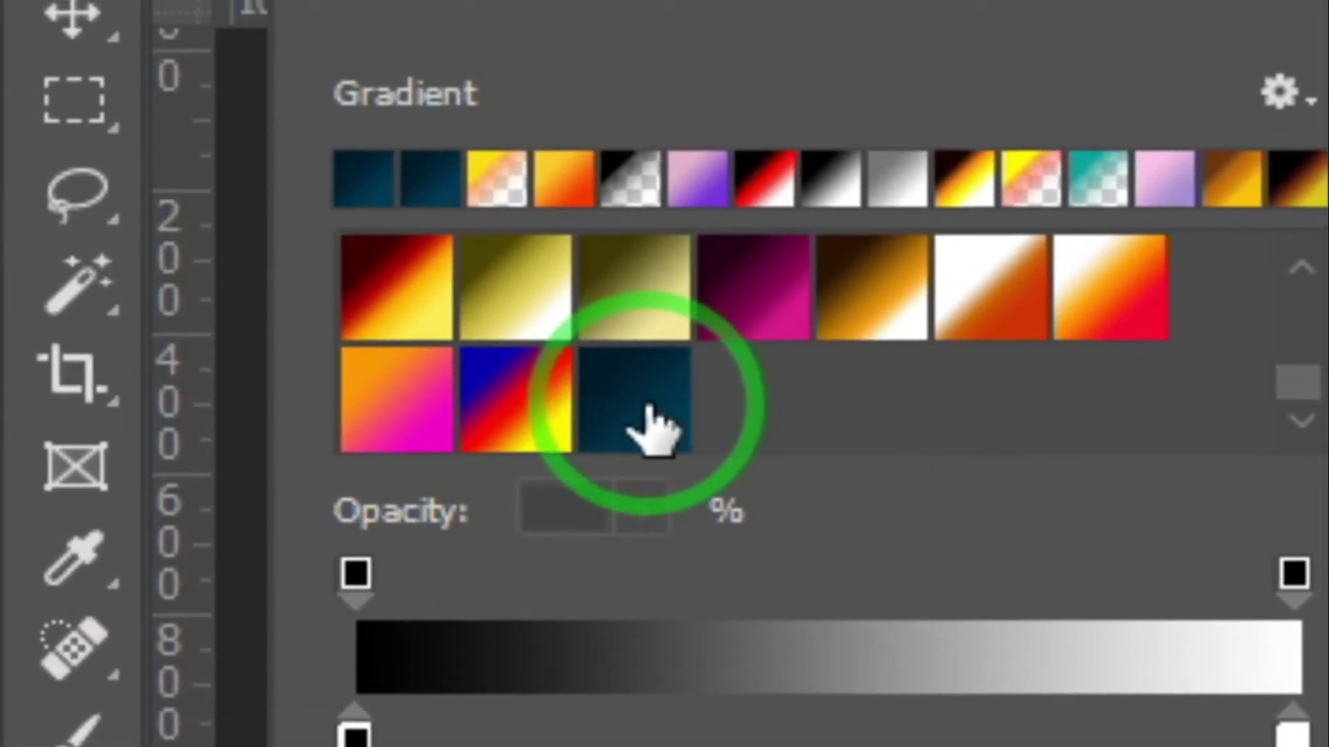
left_click(635, 393)
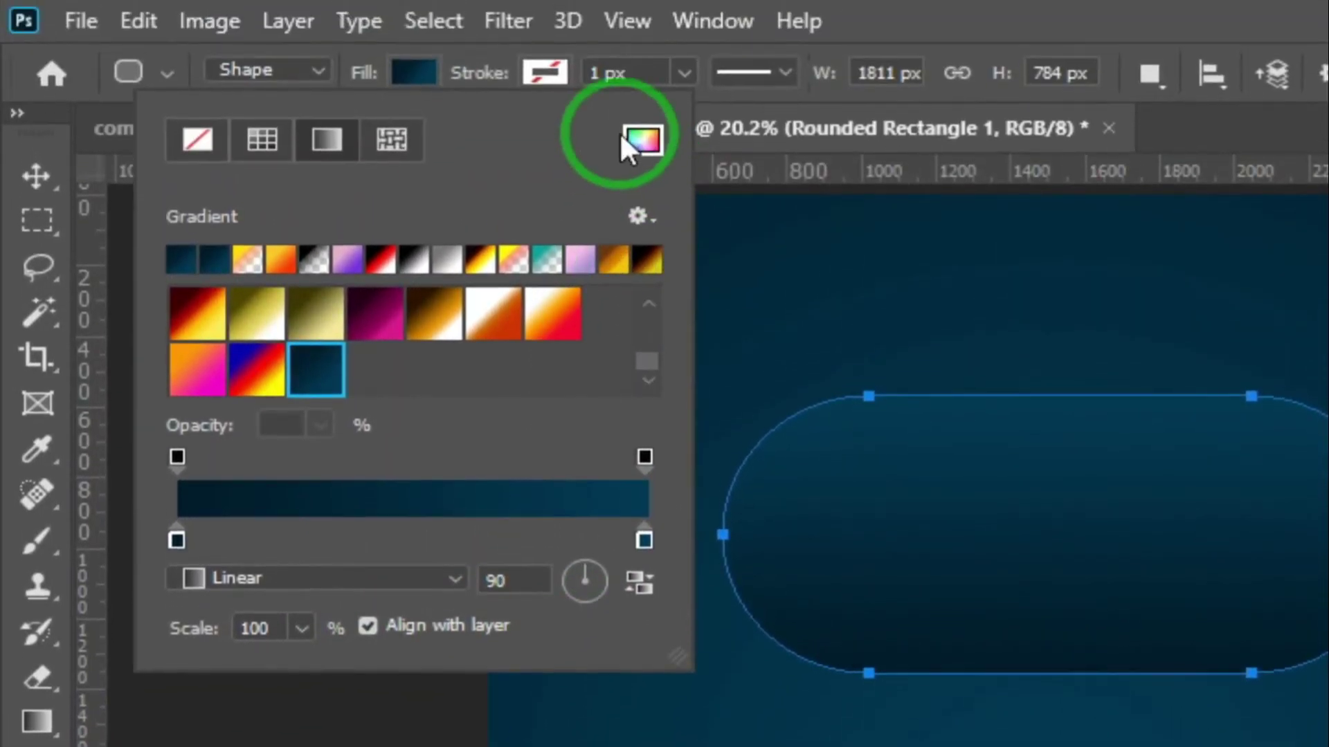
left_click(414, 60)
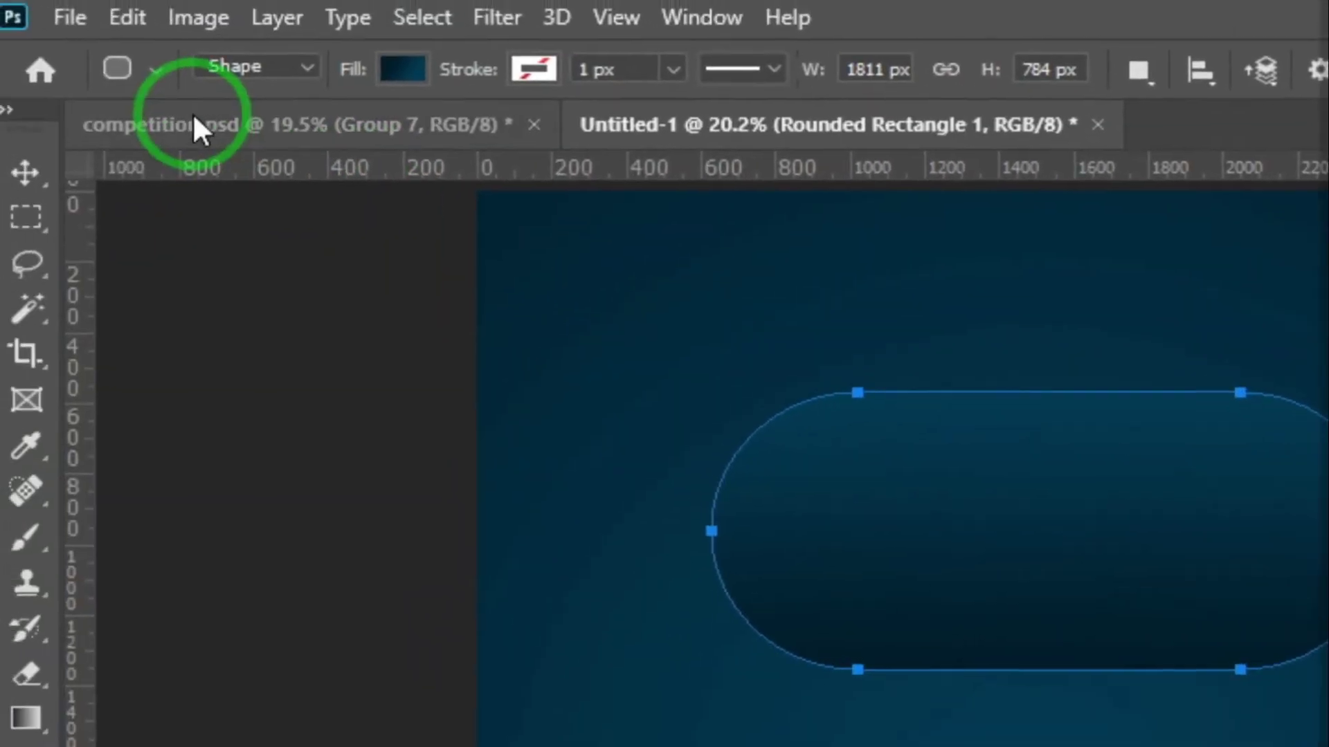
left_click(201, 104)
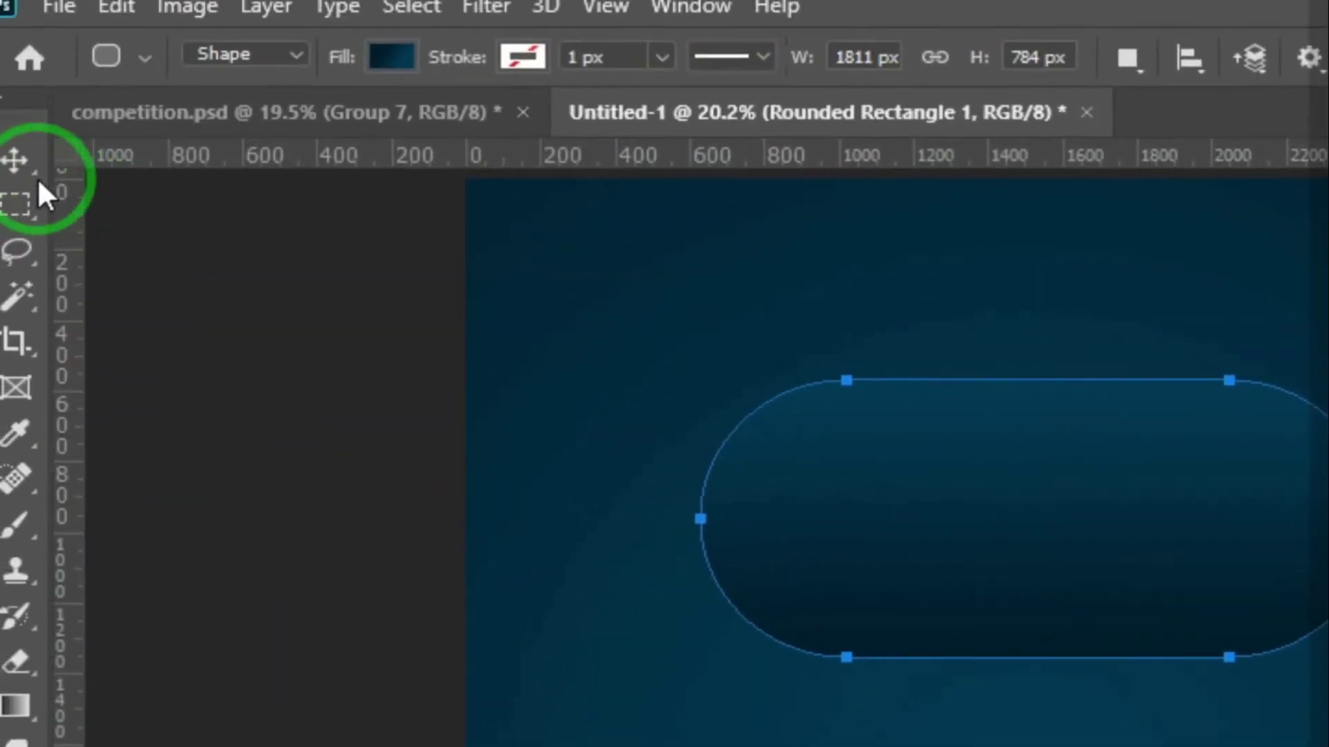
Give the pill a Drop Shadow with 35% opacity, 17 px distance and 68 px size.
left_click(40, 175)
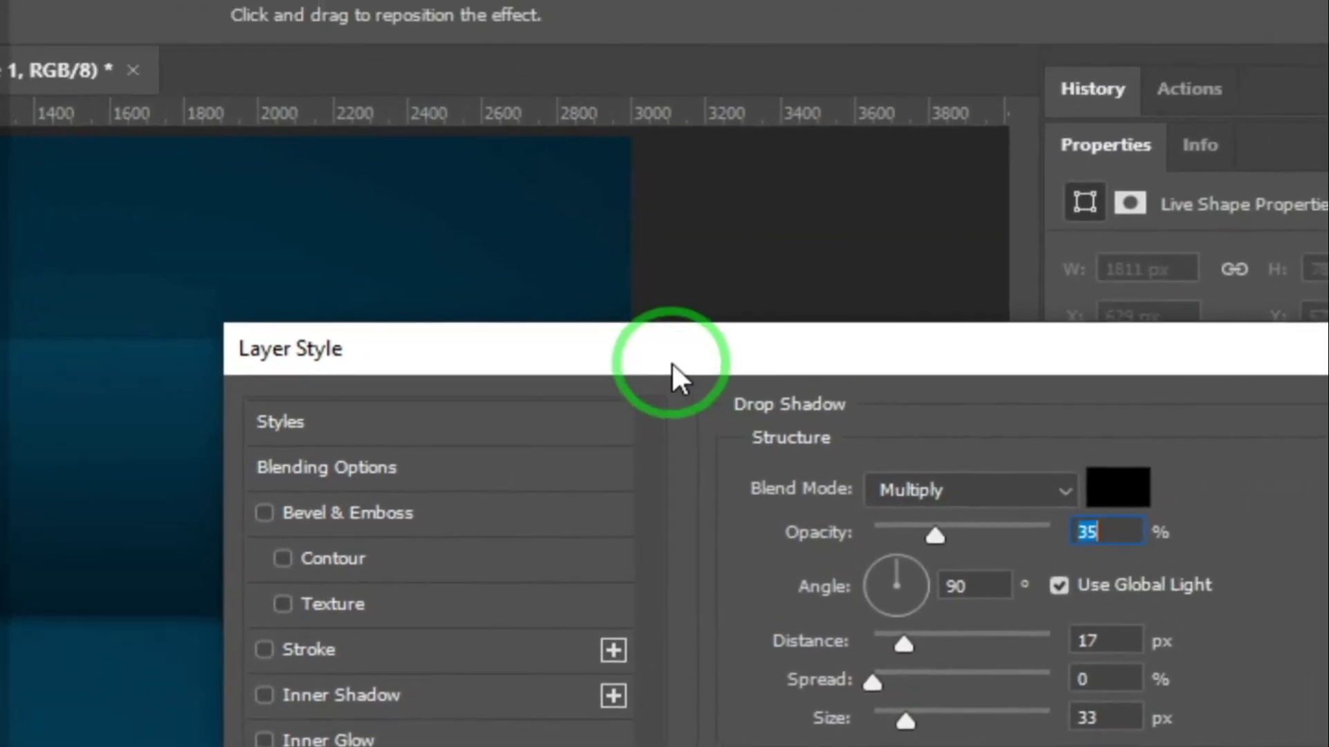
left_click(713, 311)
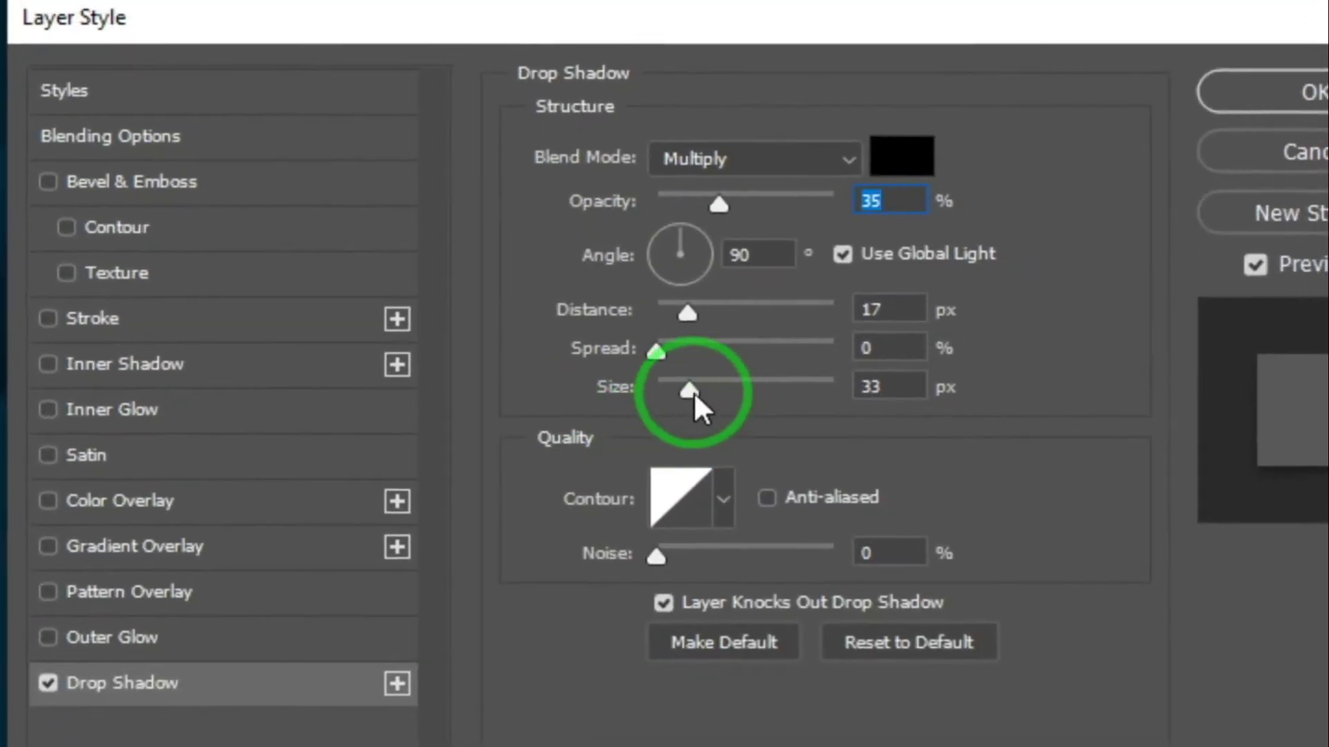
left_click_drag(694, 393, 708, 393)
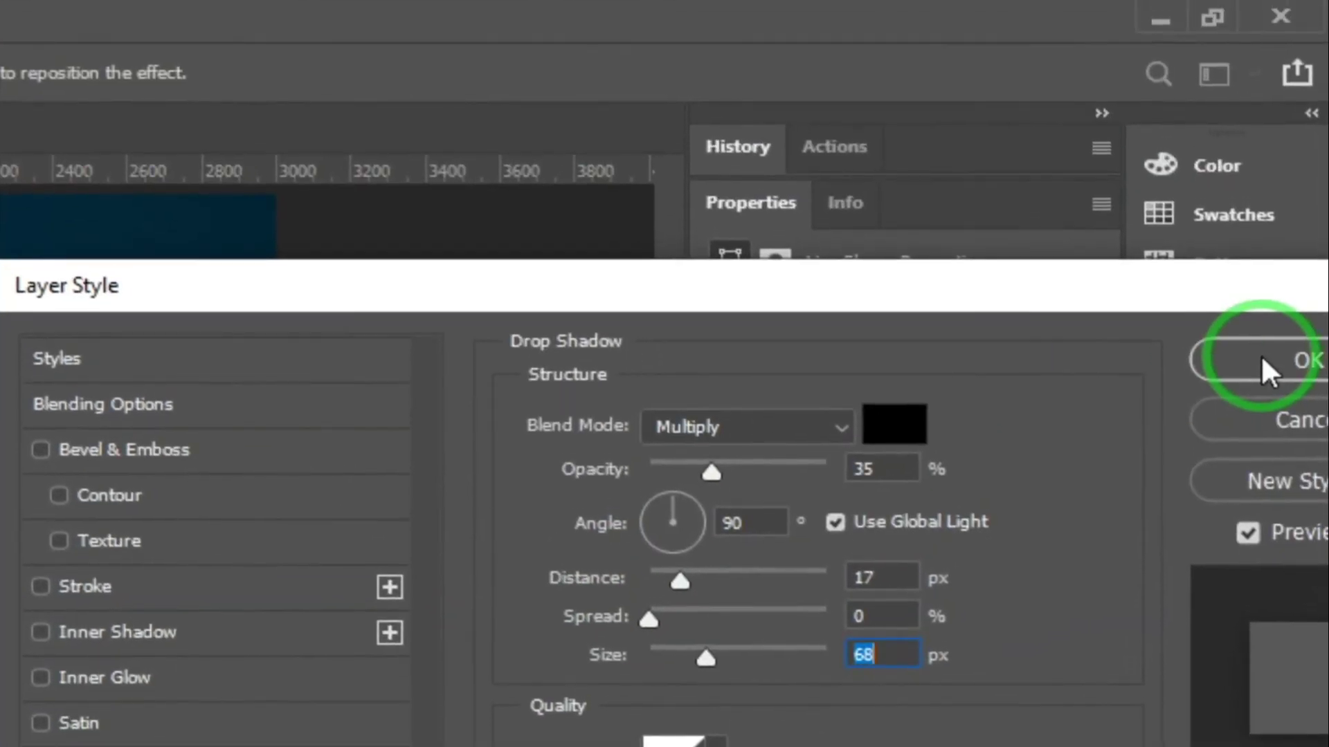
left_click(1256, 354)
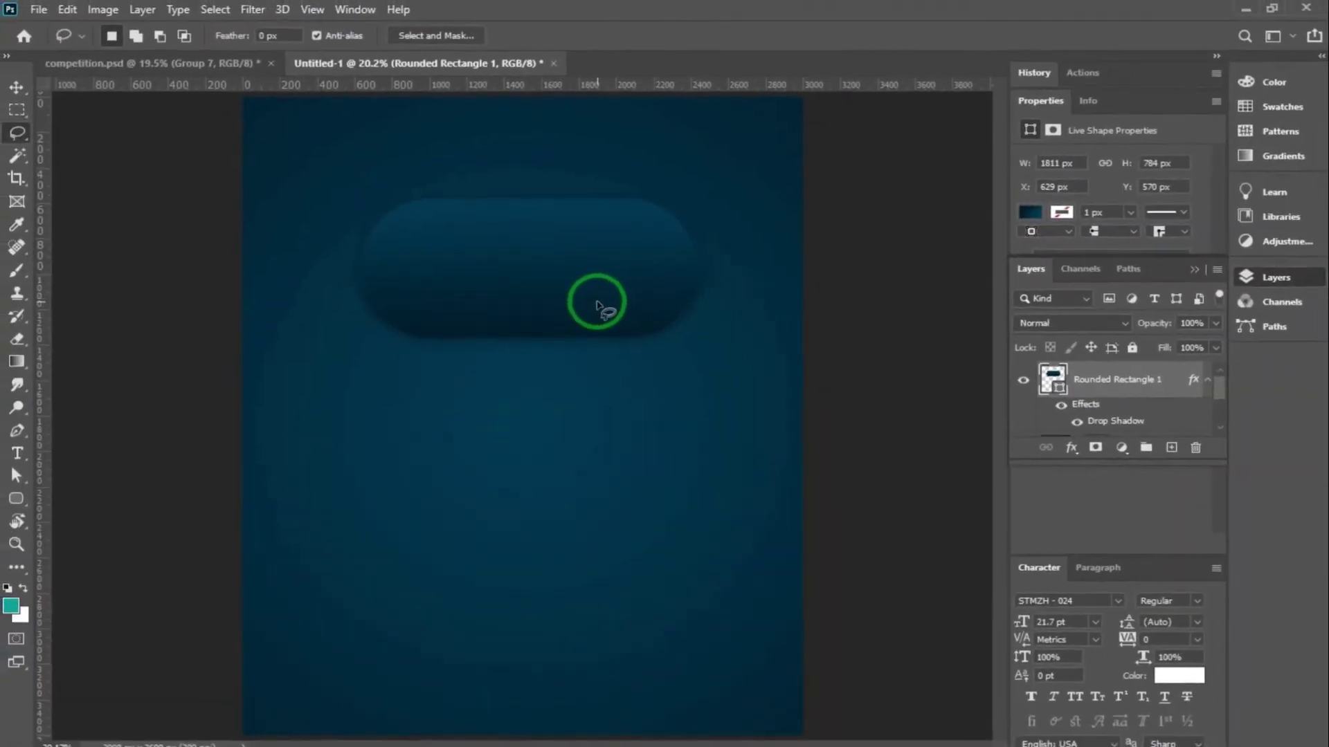
left_click(573, 279)
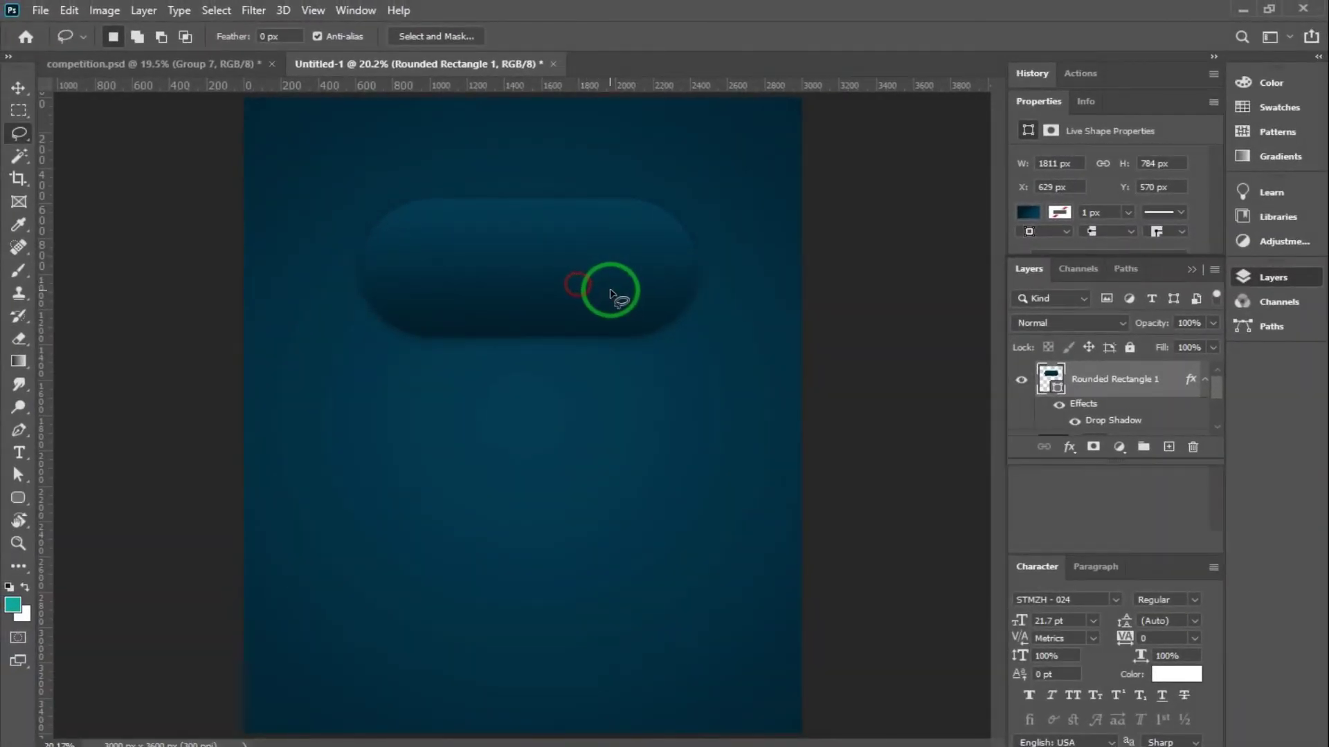
Check the competition.psd reference, then move the pill toward the upper left of the poster.
left_click_drag(620, 236, 597, 243)
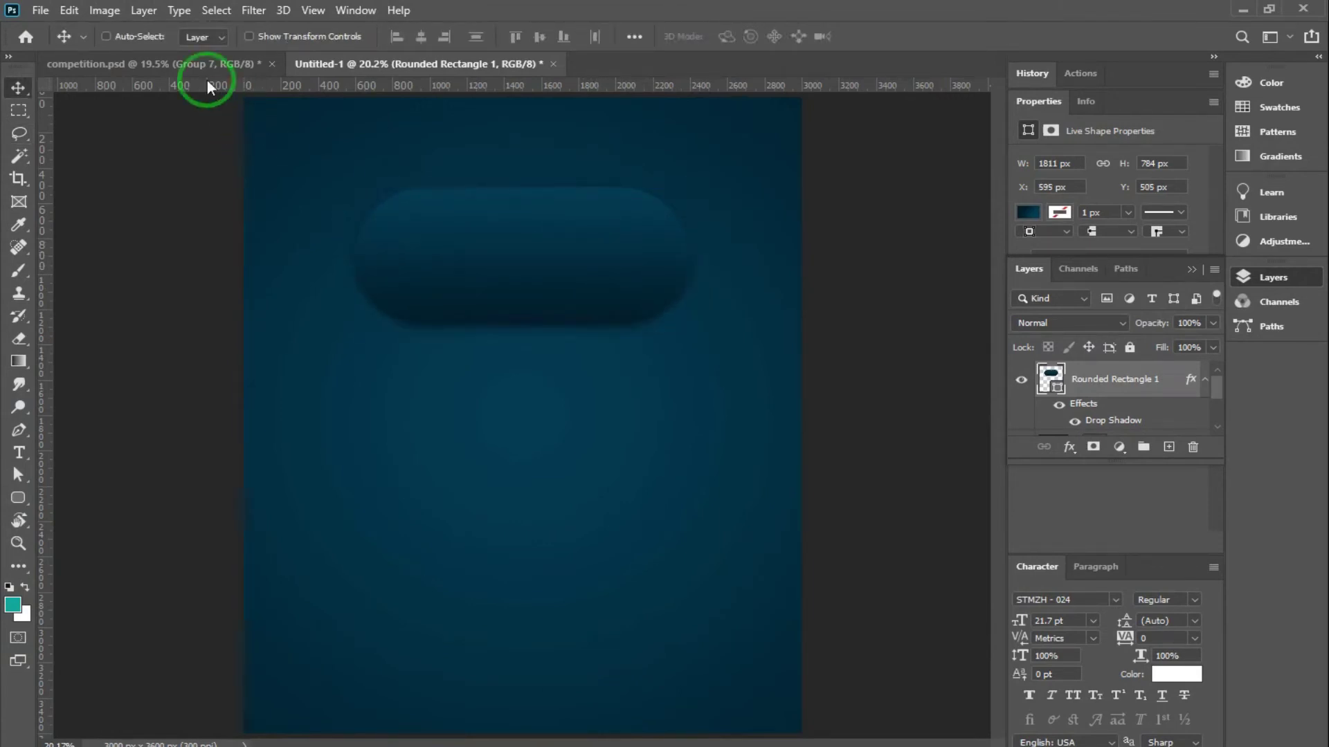
left_click(165, 64)
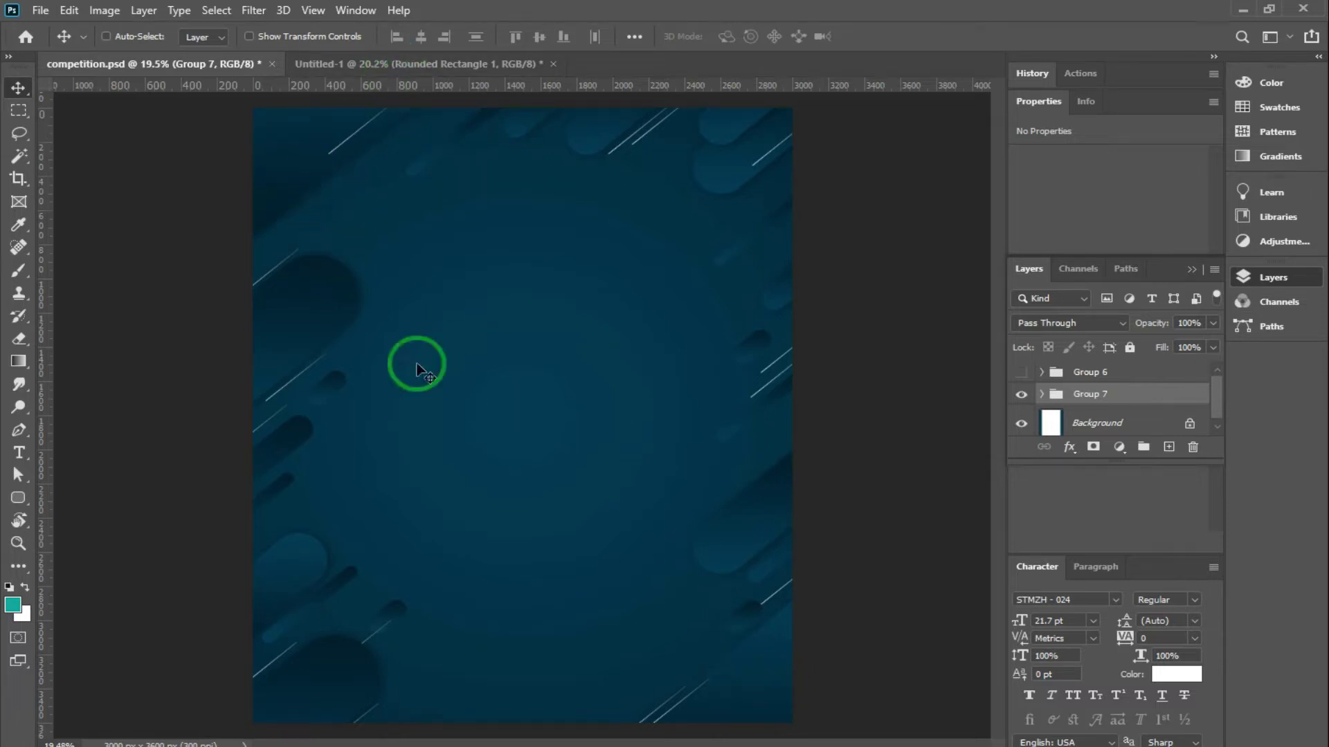
left_click(430, 64)
right_click(561, 244)
left_click(573, 244)
left_click_drag(573, 244, 486, 253)
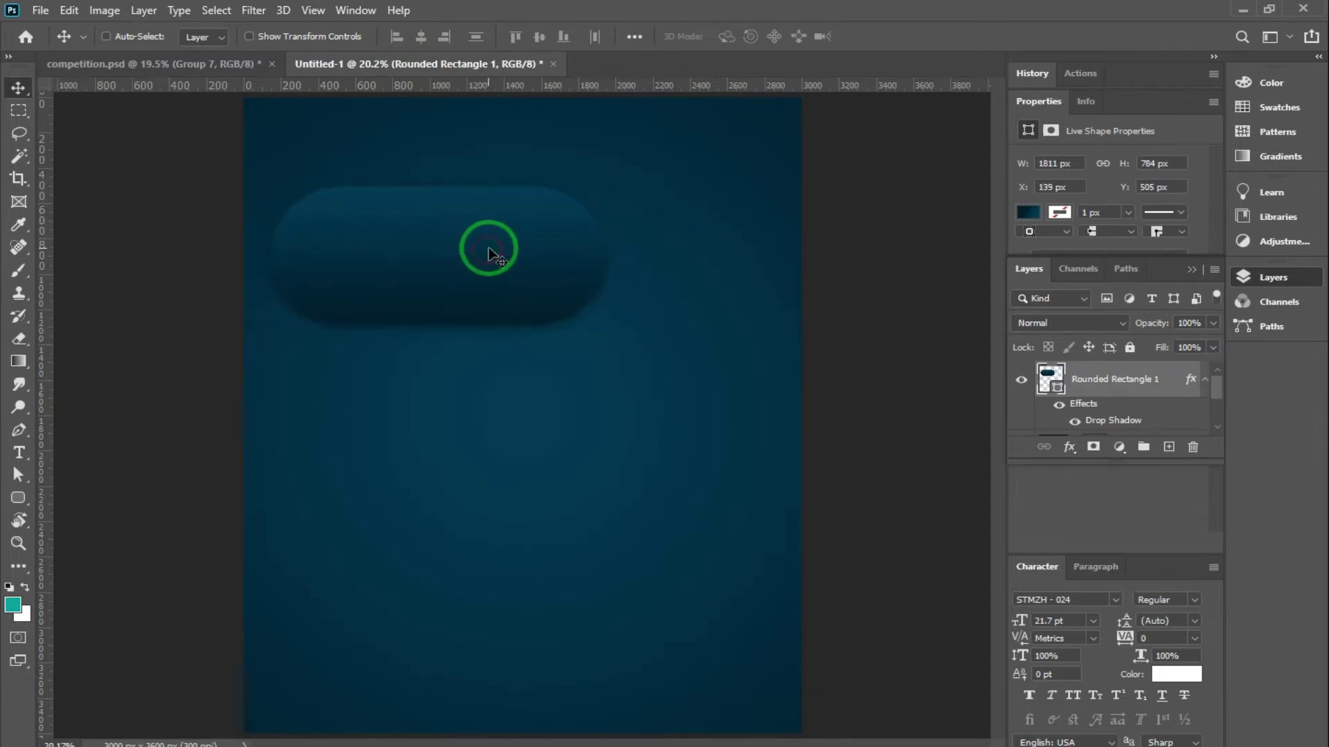
key("ctrl+t")
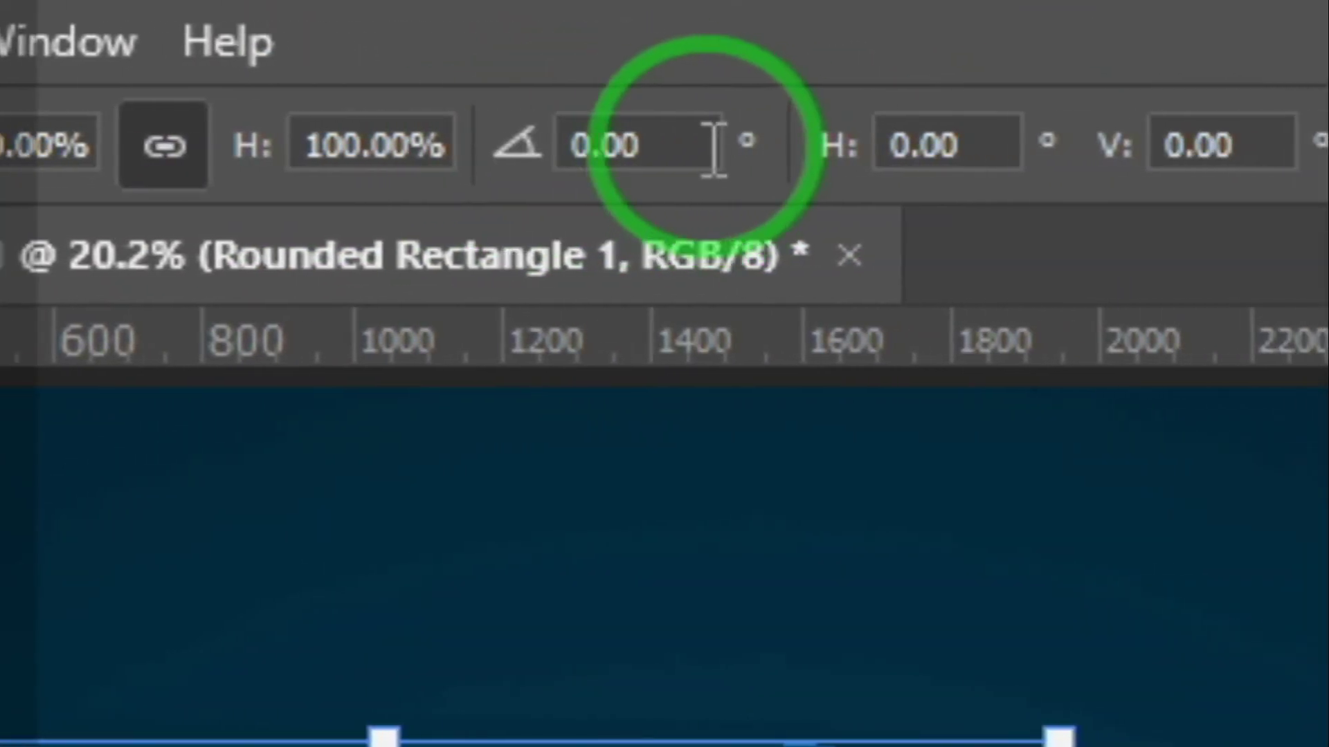
Enter a -40 degree rotation angle for the pill in the transform options.
left_click(533, 145)
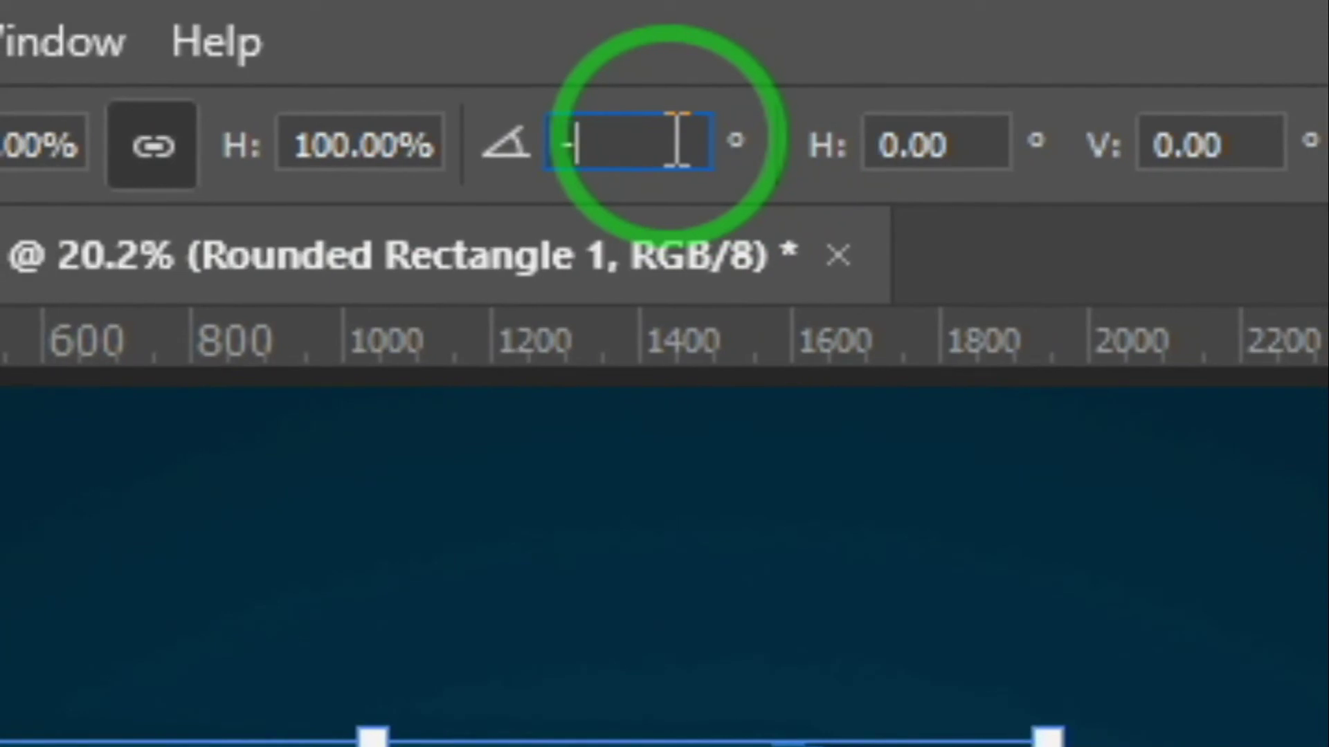
type("40")
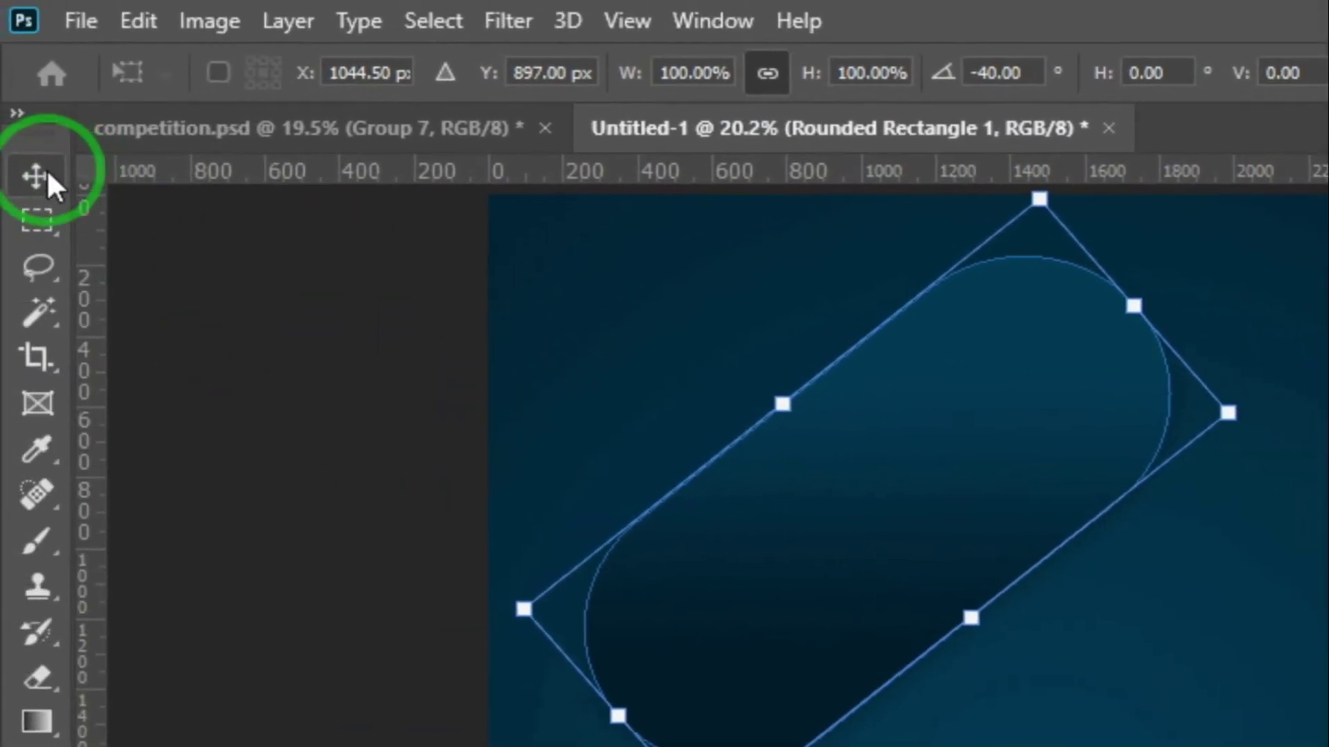
Commit the rotation and tuck the pill into the poster's top-left corner.
left_click(44, 178)
left_click_drag(692, 394, 541, 194)
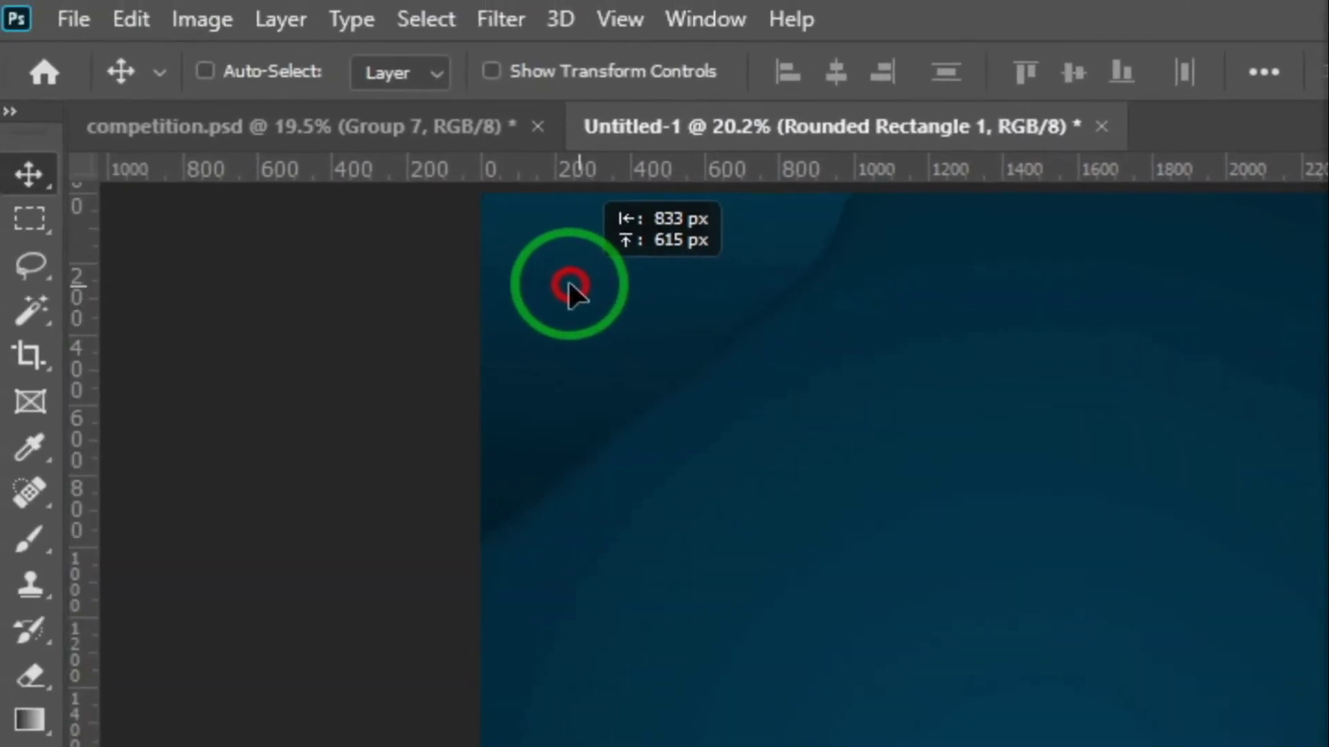
left_click_drag(564, 243, 623, 298)
Place a duplicate pill in the bottom-right corner and compare with the competition.psd reference.
mouse_move(915, 657)
left_mouse_down()
mouse_move(660, 653)
mouse_move(666, 604)
left_mouse_up()
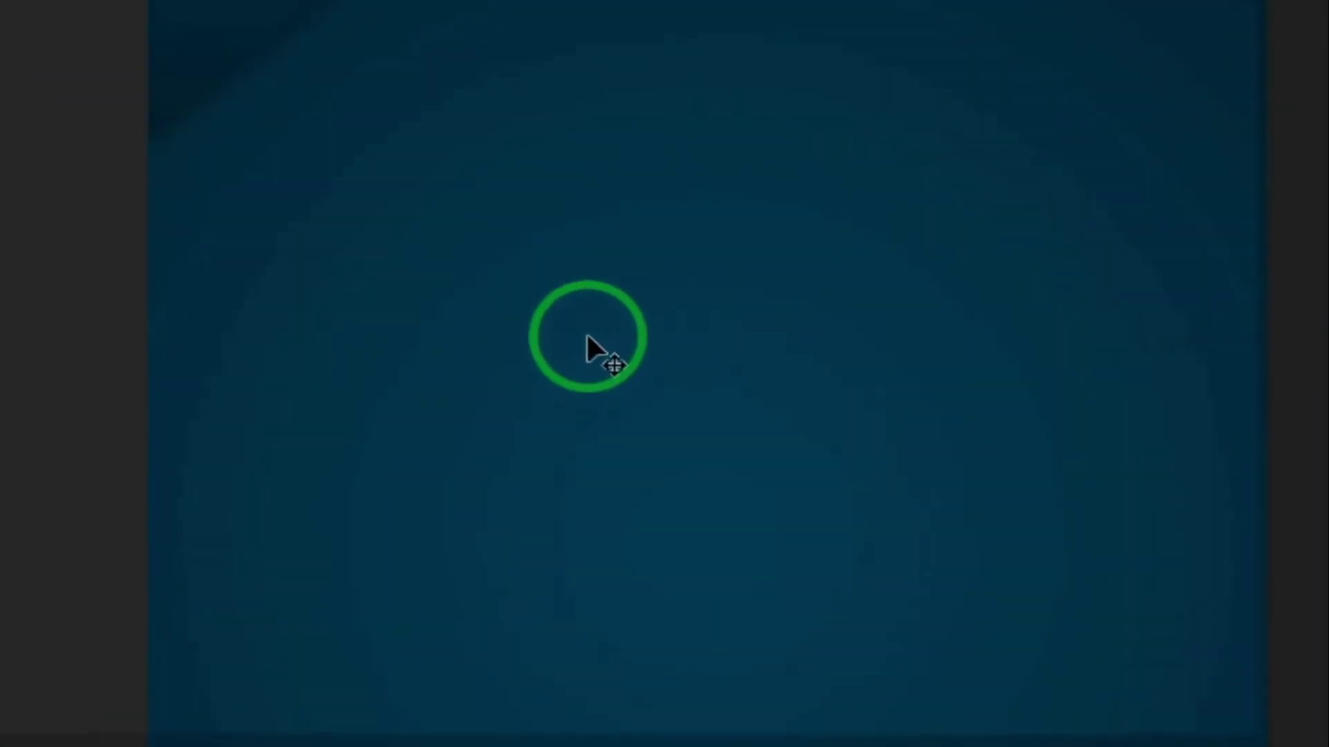
left_click_drag(587, 337, 662, 391)
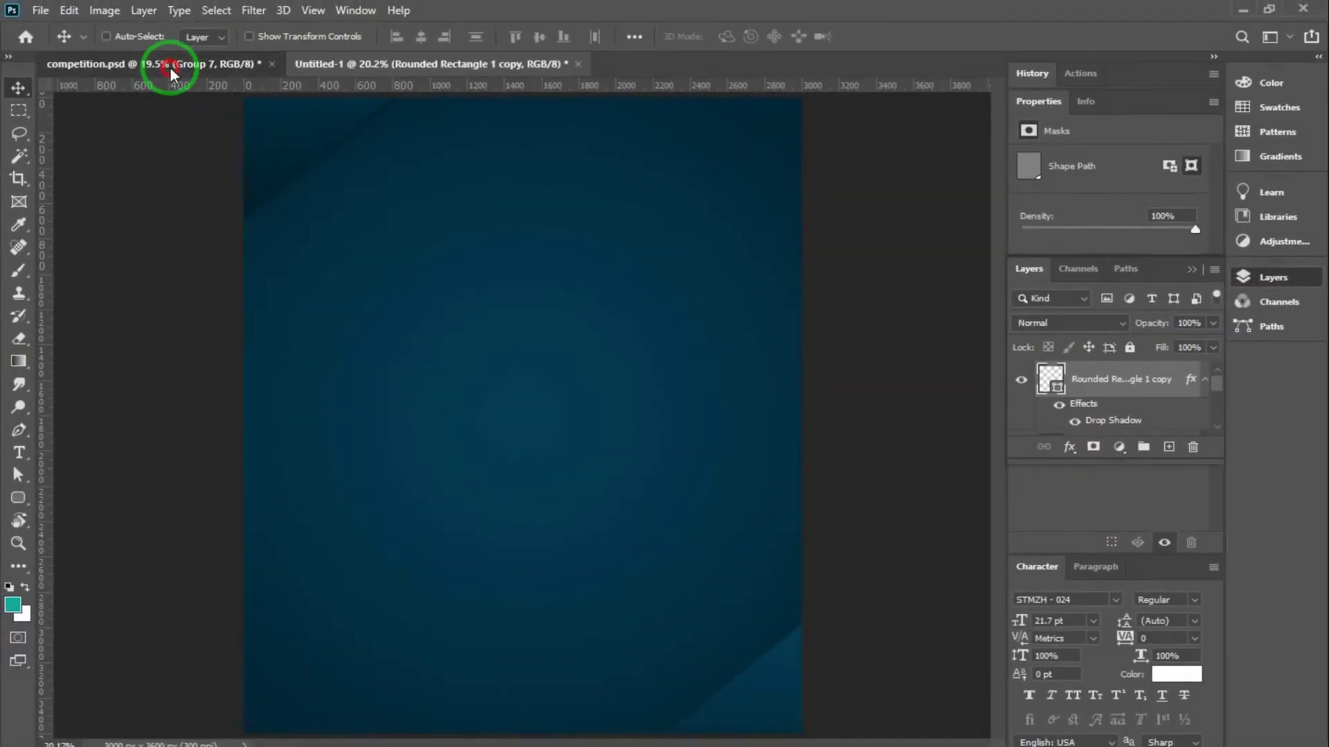
left_click(171, 69)
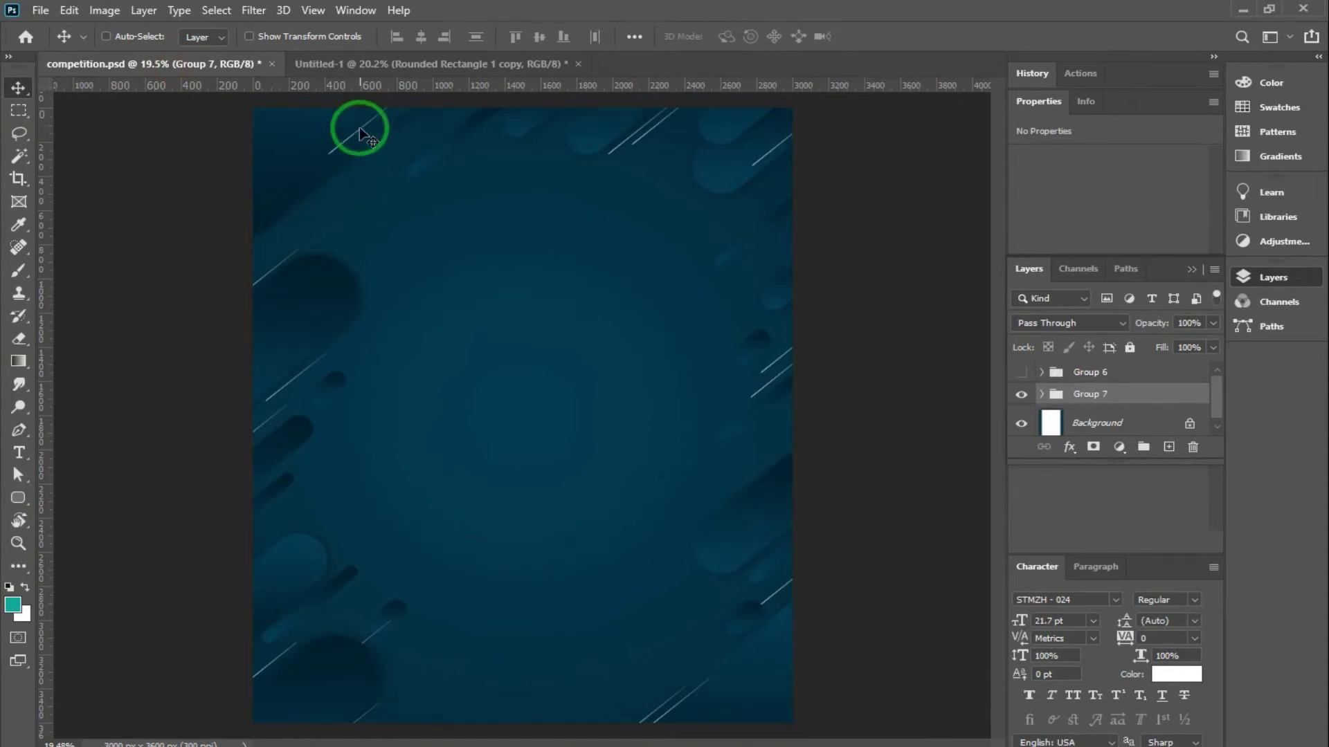
left_click(361, 63)
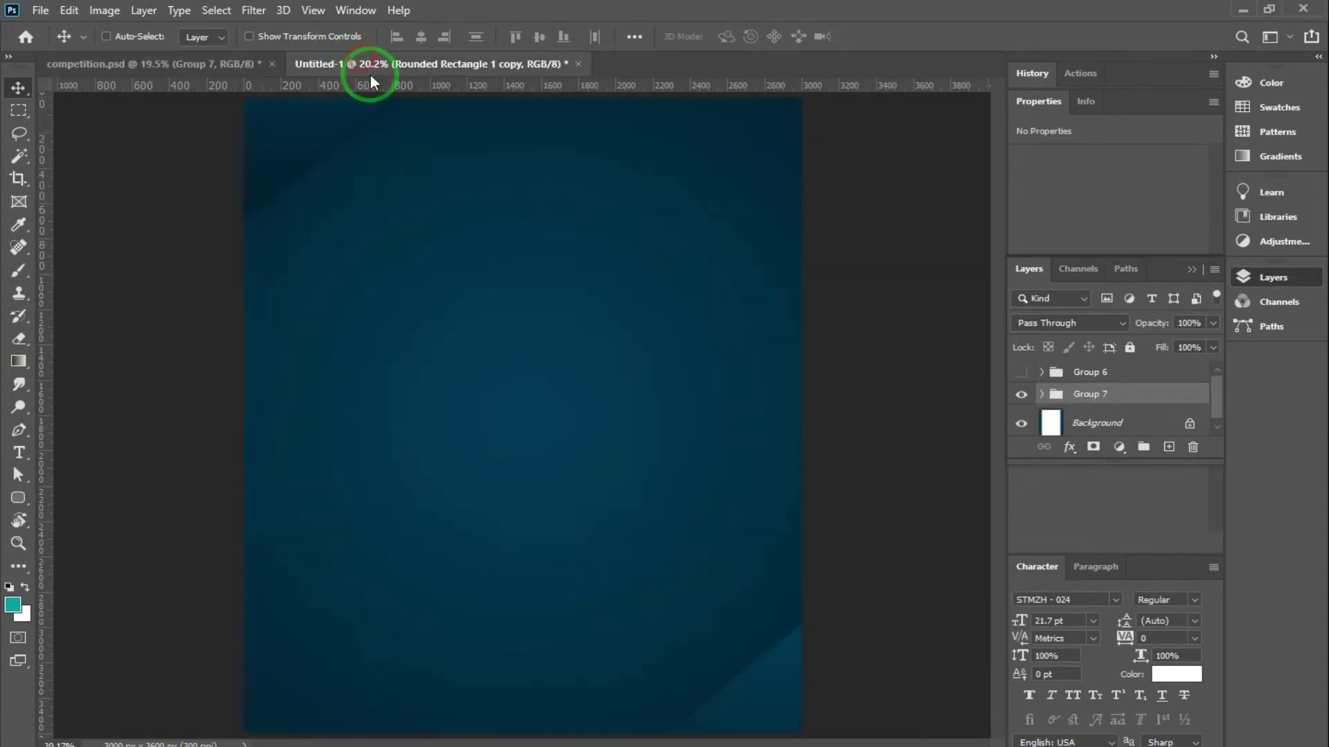
Draw a smaller rounded-rectangle pill and move it toward the left edge.
left_click(19, 499)
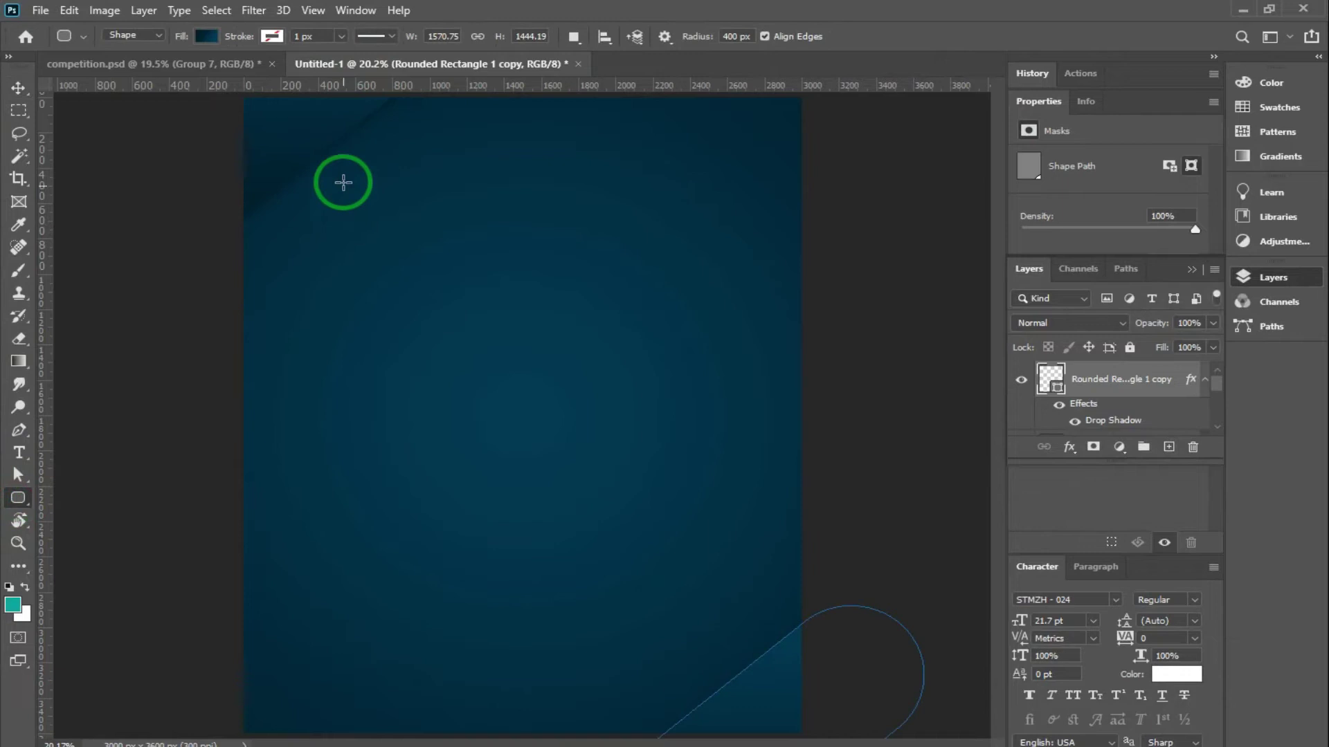
left_click_drag(347, 244, 598, 315)
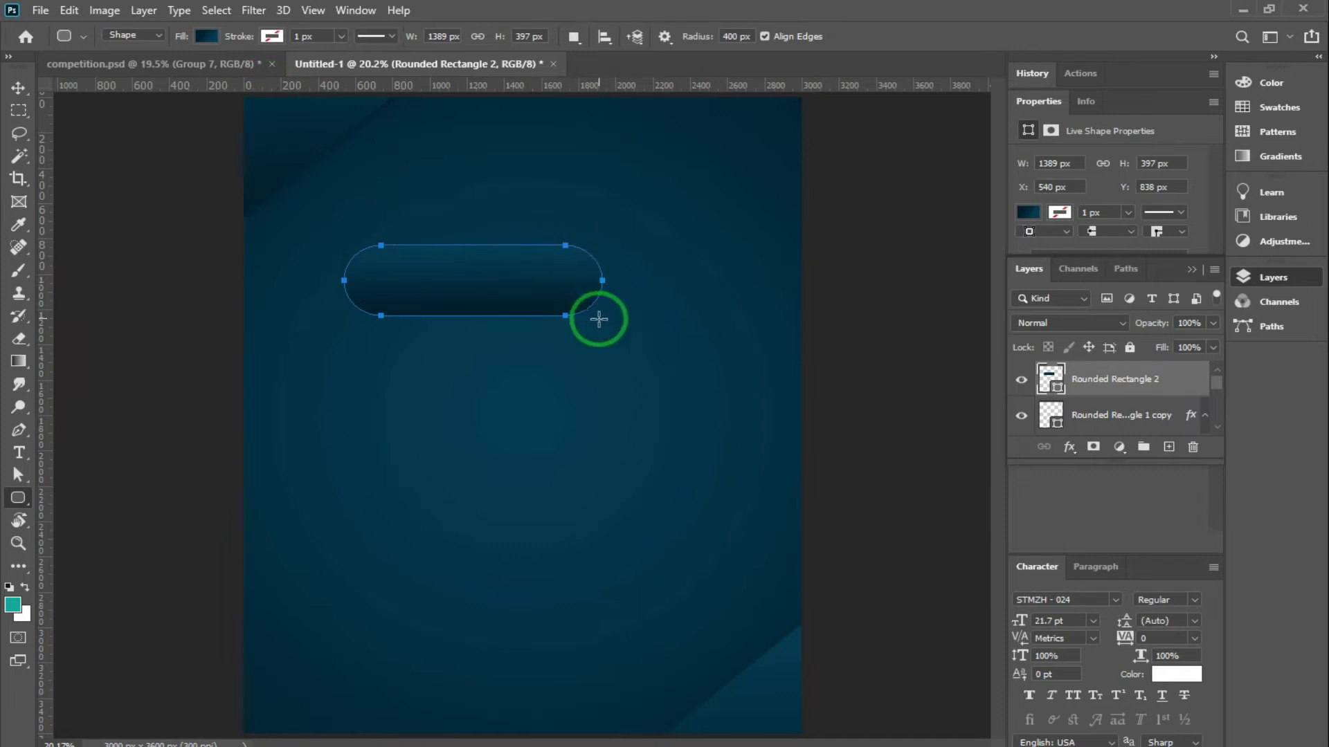
left_click(19, 90)
left_click_drag(518, 279, 418, 315)
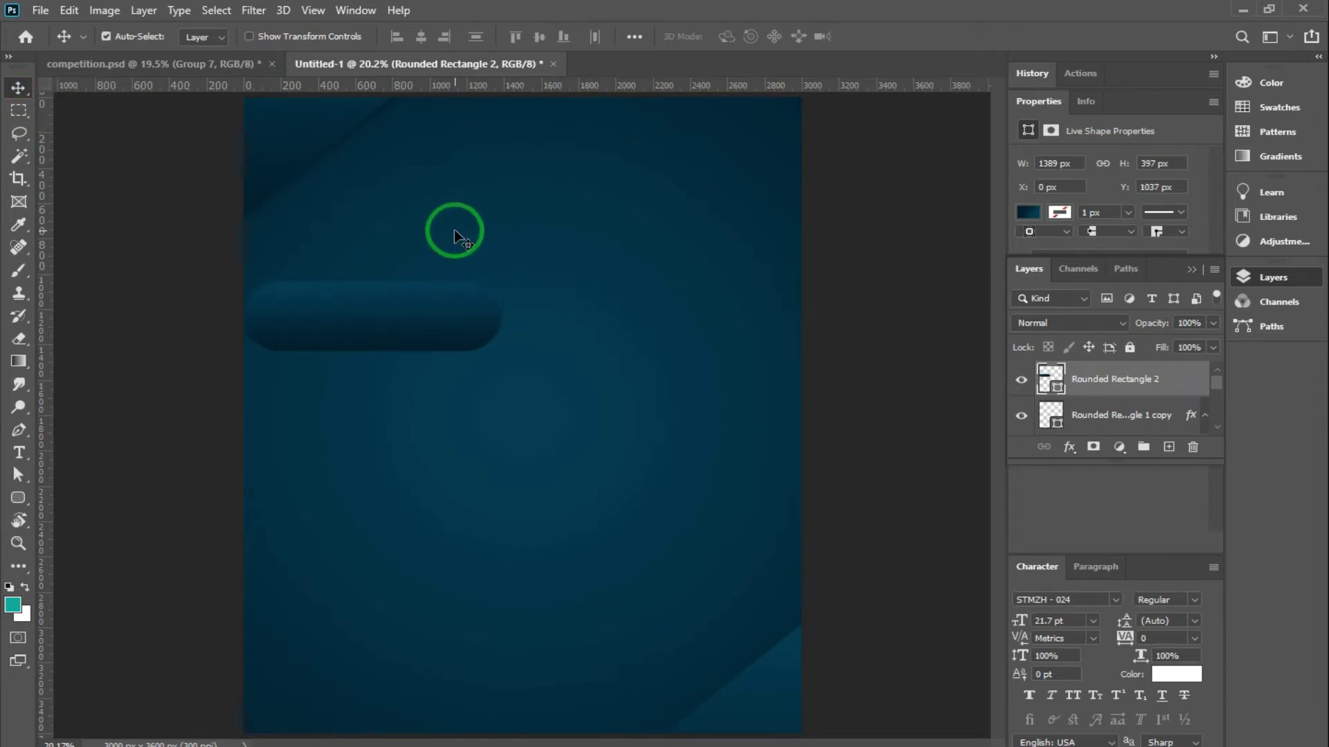
Rotate the small pill diagonally and position it partly off the canvas edge.
key("ctrl+z")
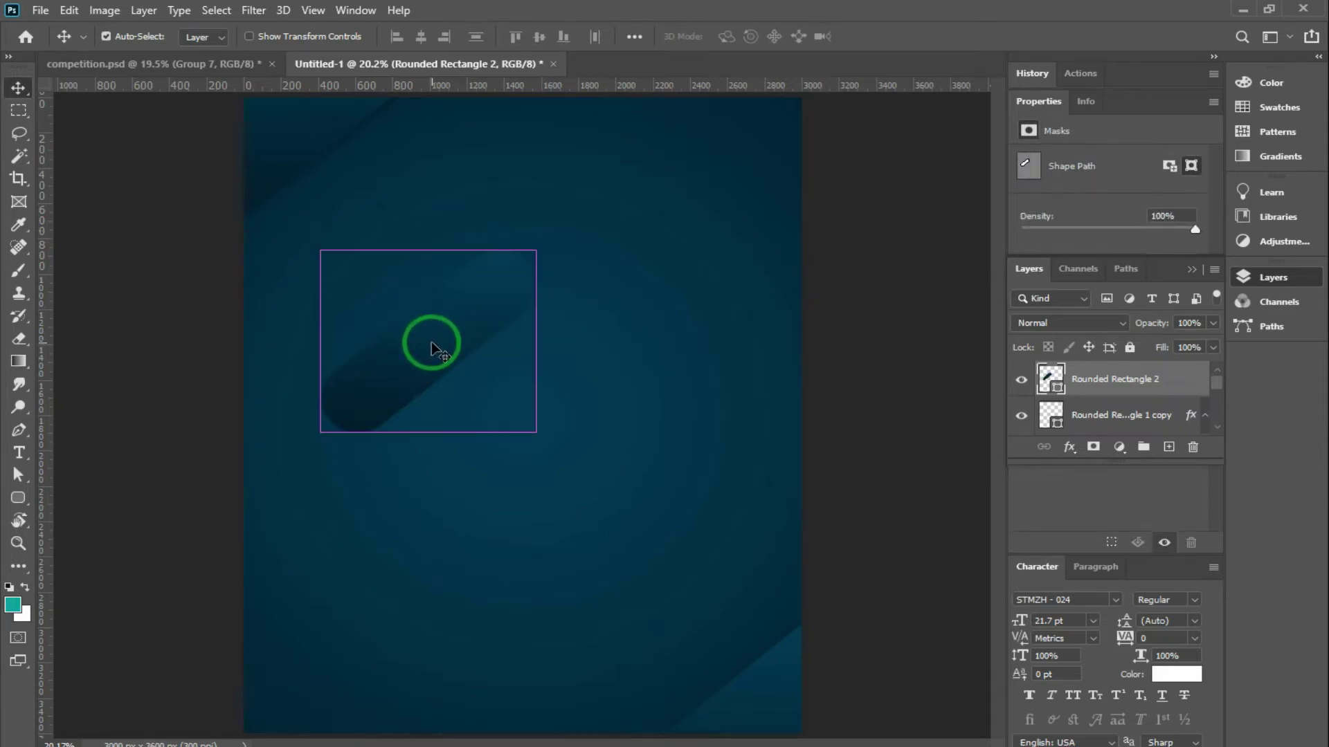
key("ctrl+minus")
key("ctrl+minus")
mouse_move(465, 383)
left_mouse_down()
mouse_move(355, 364)
mouse_move(527, 200)
left_mouse_up()
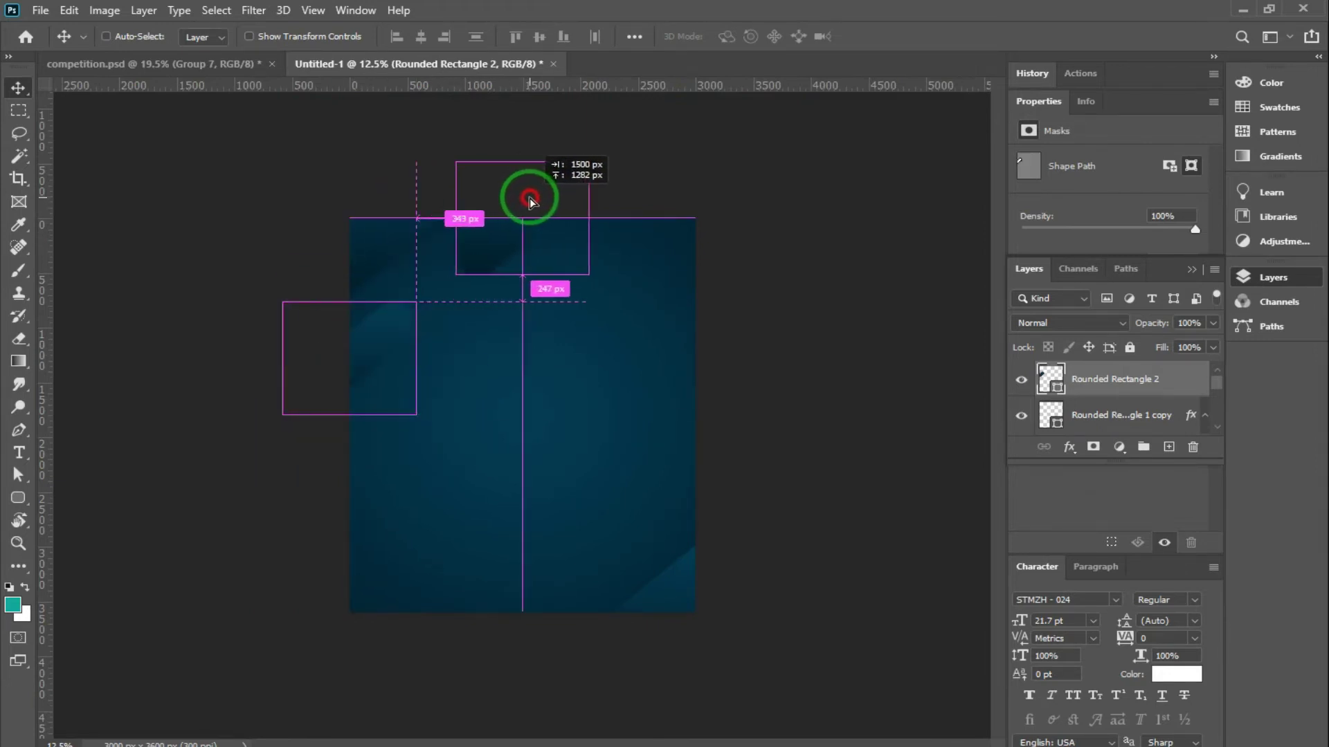
key("z")
scroll(523, 273, "up", 3)
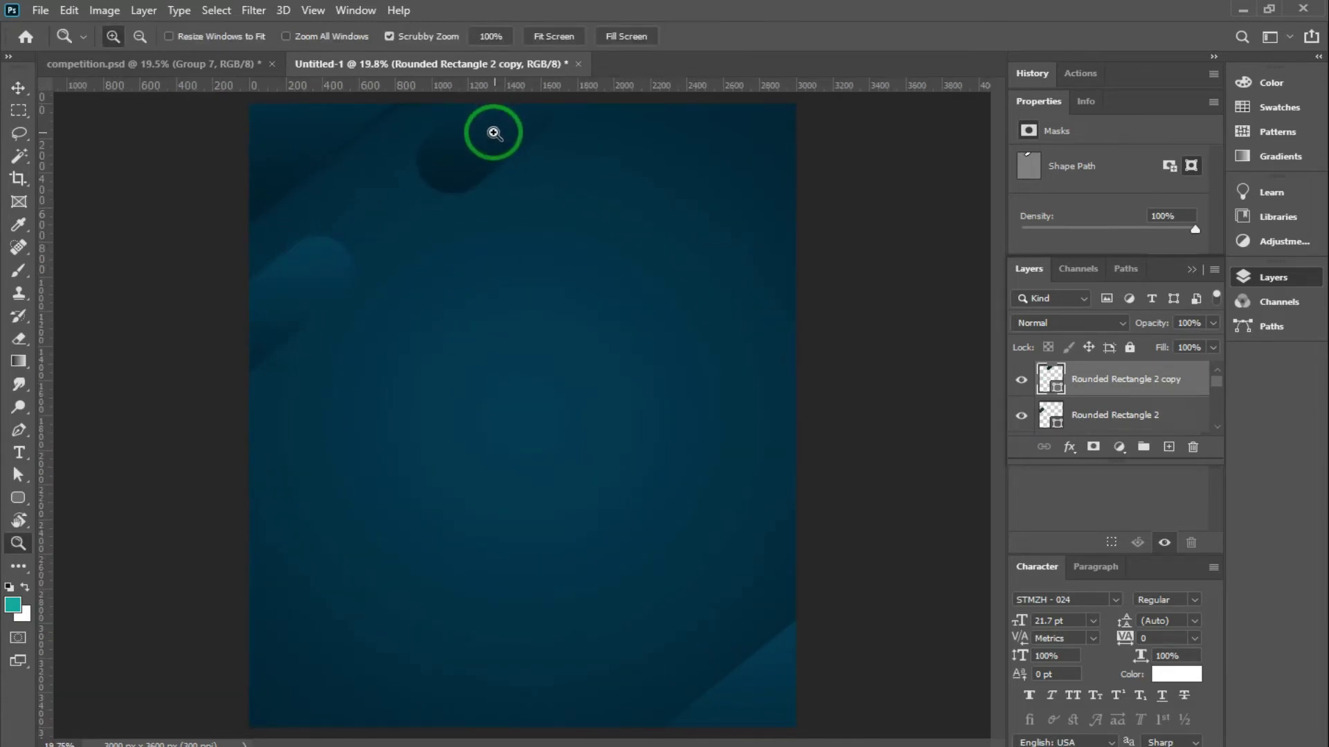
After checking the reference poster, move the top pill copy back to the top edge.
left_click(98, 64)
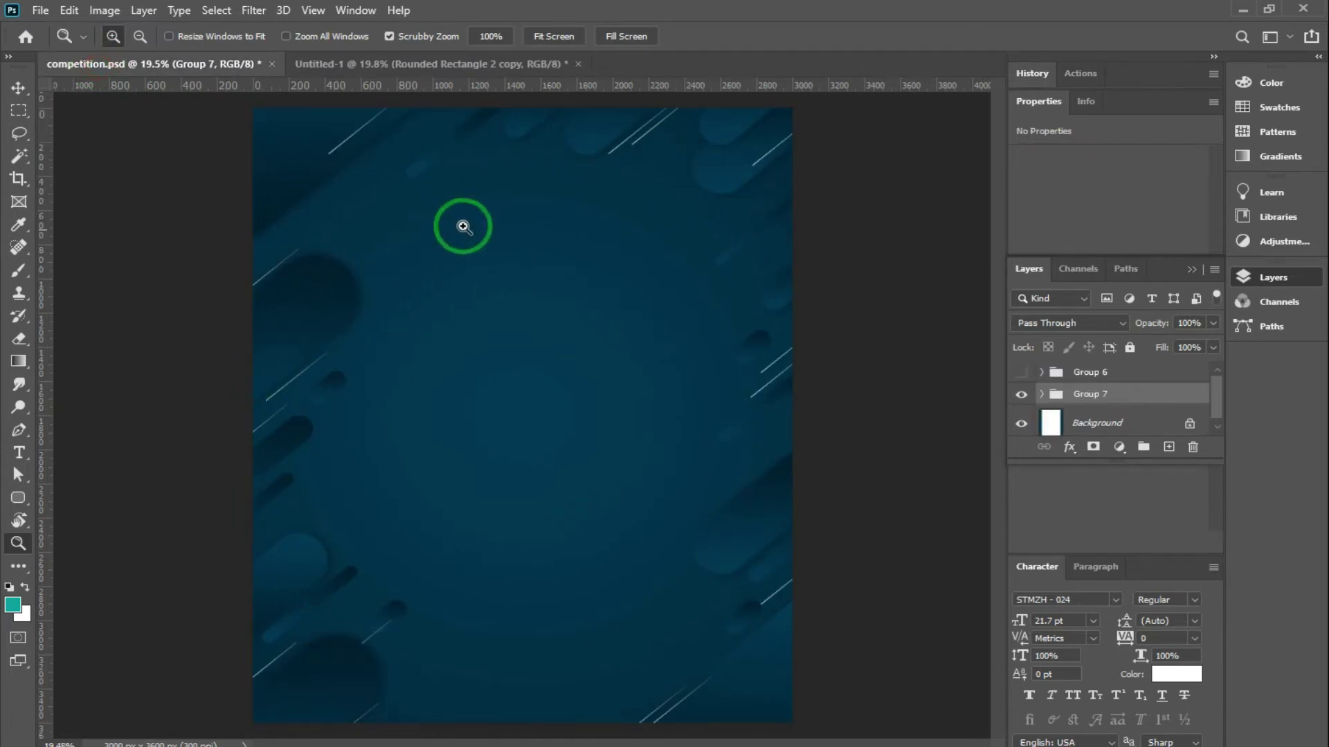
left_click(376, 64)
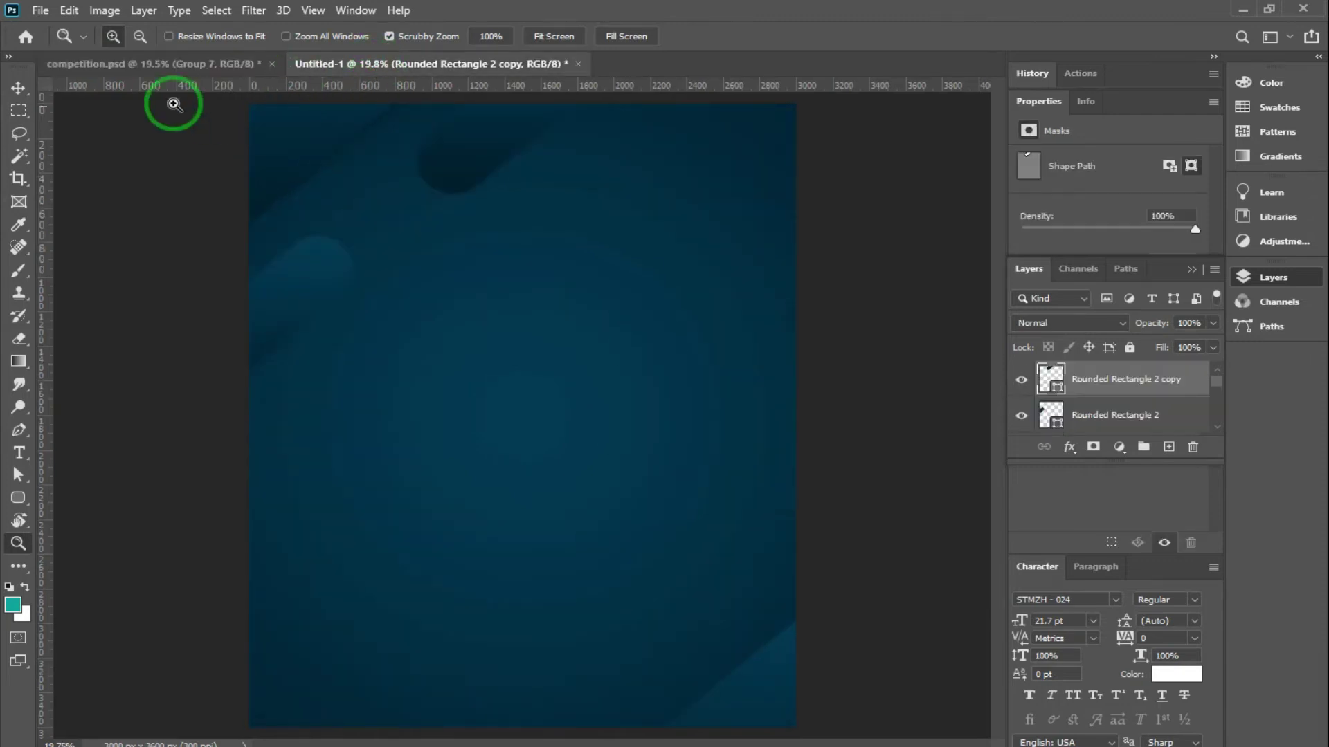
key("v")
mouse_move(427, 190)
left_mouse_down()
mouse_move(501, 281)
mouse_move(476, 367)
left_mouse_up()
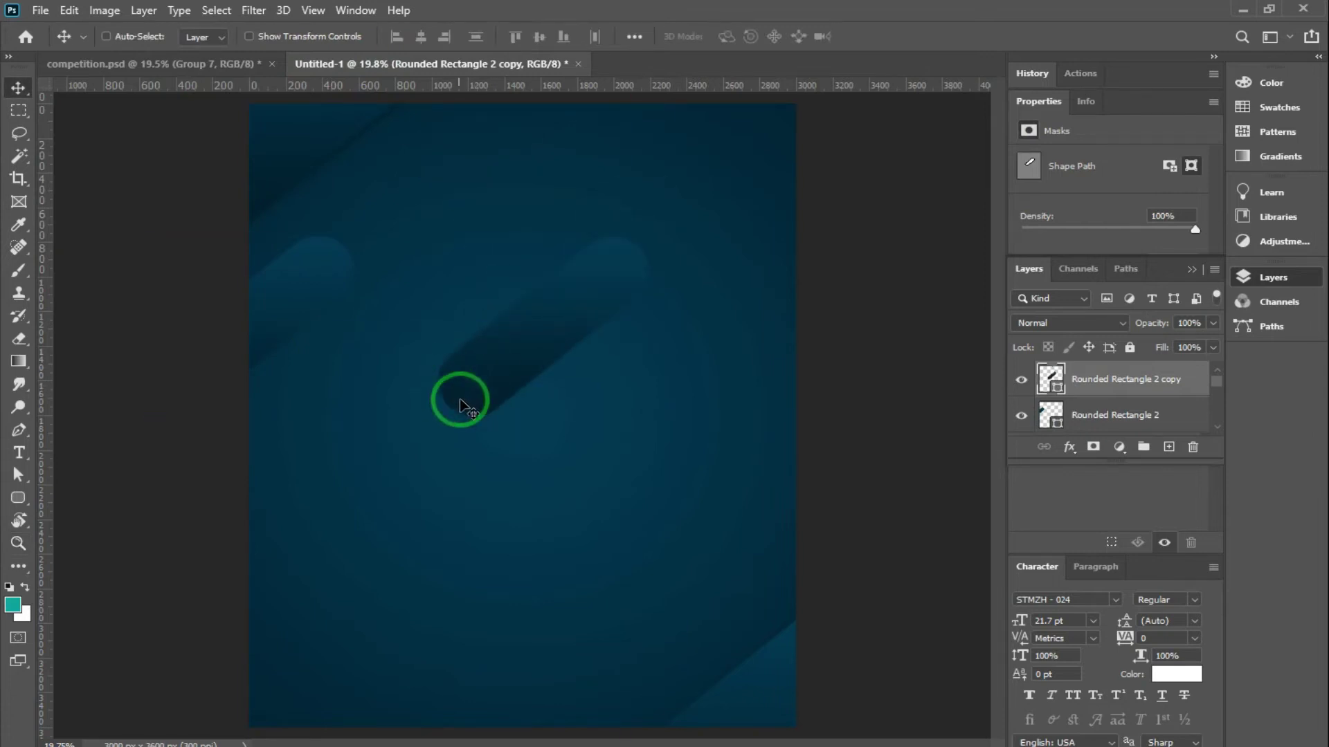
mouse_move(573, 303)
left_mouse_down()
mouse_move(564, 127)
mouse_move(547, 106)
left_mouse_up()
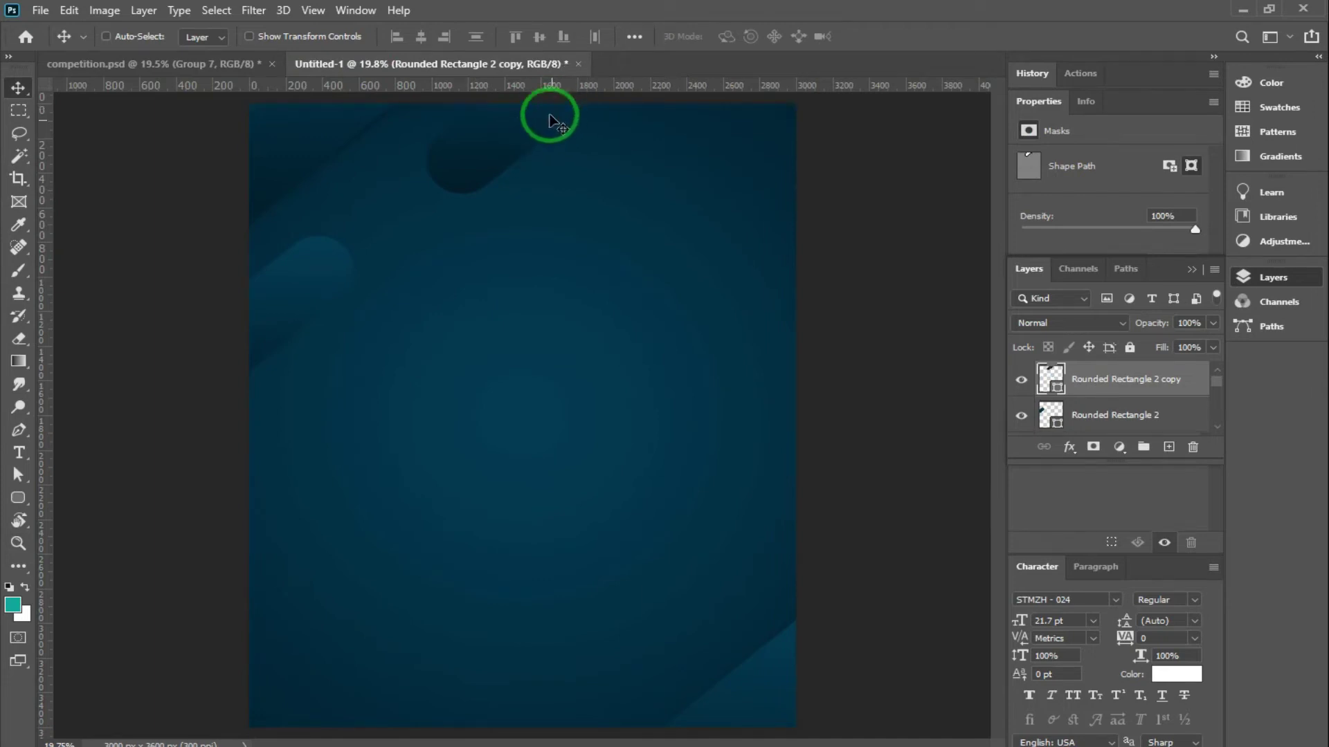
mouse_move(336, 294)
left_mouse_down()
mouse_move(305, 306)
mouse_move(276, 296)
mouse_move(263, 323)
left_mouse_up()
Select the top pill copy's layer and shift it about 100 px right.
right_click(276, 296)
left_click(312, 305)
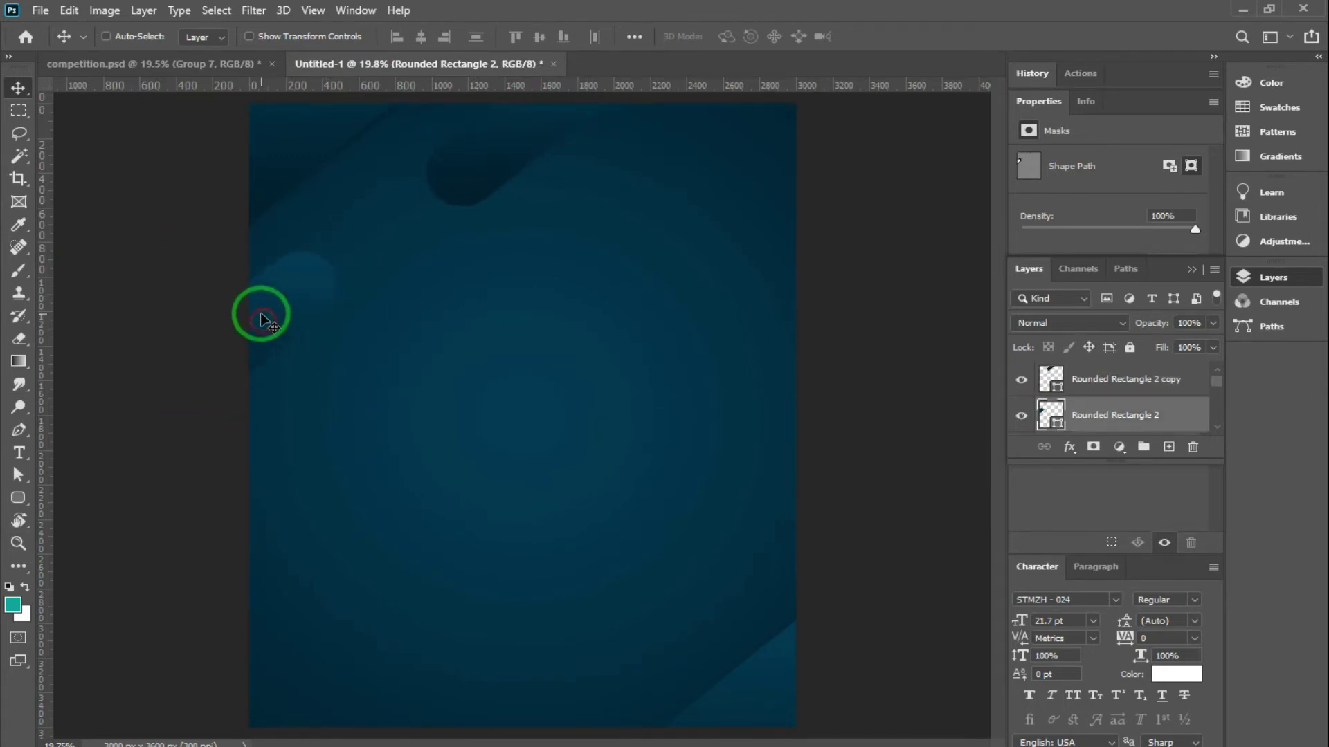
right_click(476, 161)
left_click(477, 163)
left_click_drag(477, 163, 488, 154)
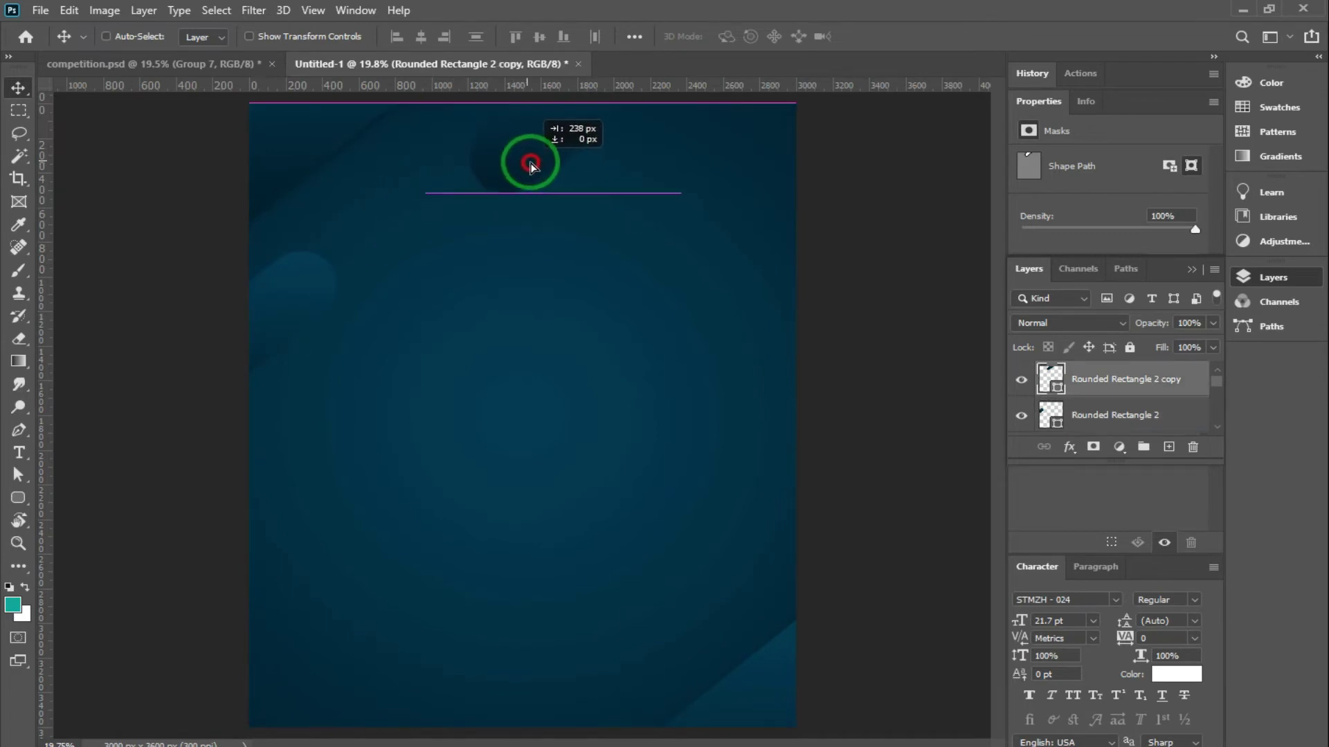
mouse_move(491, 164)
left_mouse_down()
mouse_move(561, 159)
mouse_move(745, 478)
left_mouse_up()
Place pill duplicates on the right and bottom edges, and draw a long thin pill mid-canvas.
key("ctrl+minus")
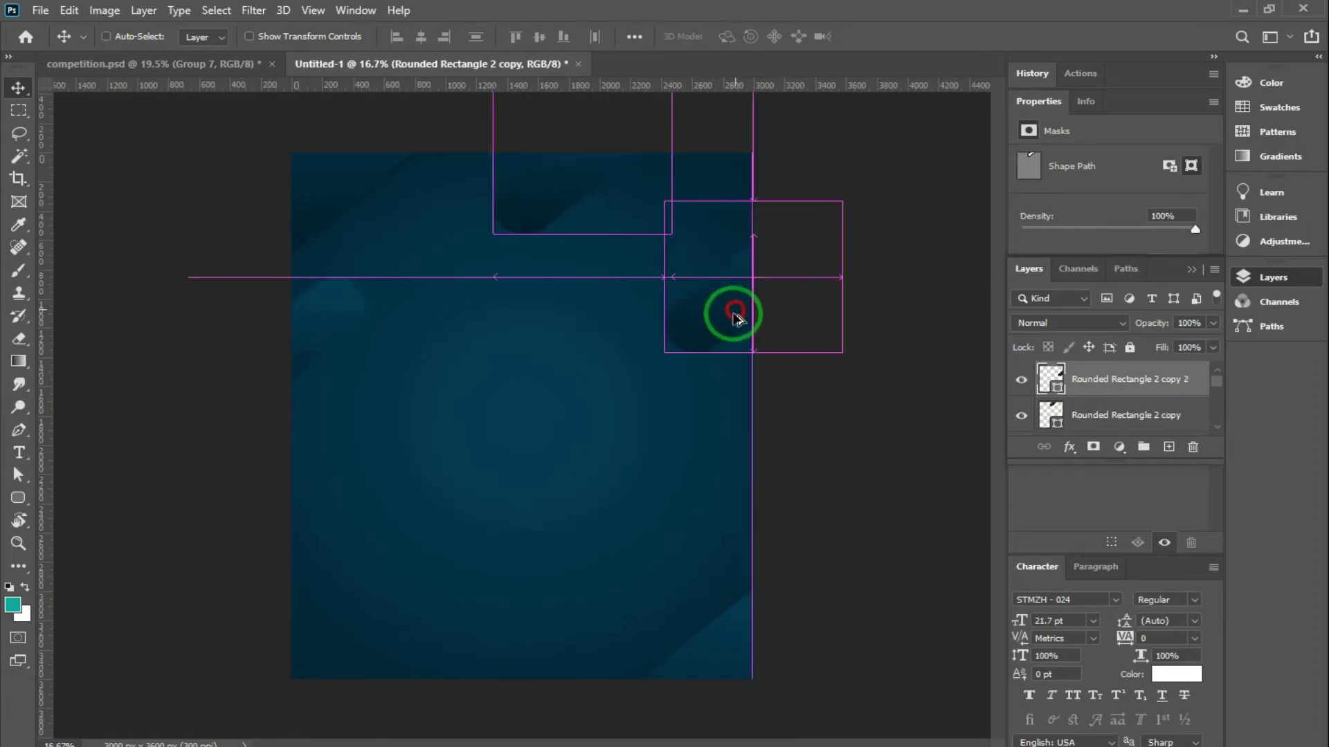
mouse_move(745, 478)
left_mouse_down()
mouse_move(720, 510)
mouse_move(623, 518)
mouse_move(246, 642)
left_mouse_up()
left_click_drag(328, 574, 438, 663)
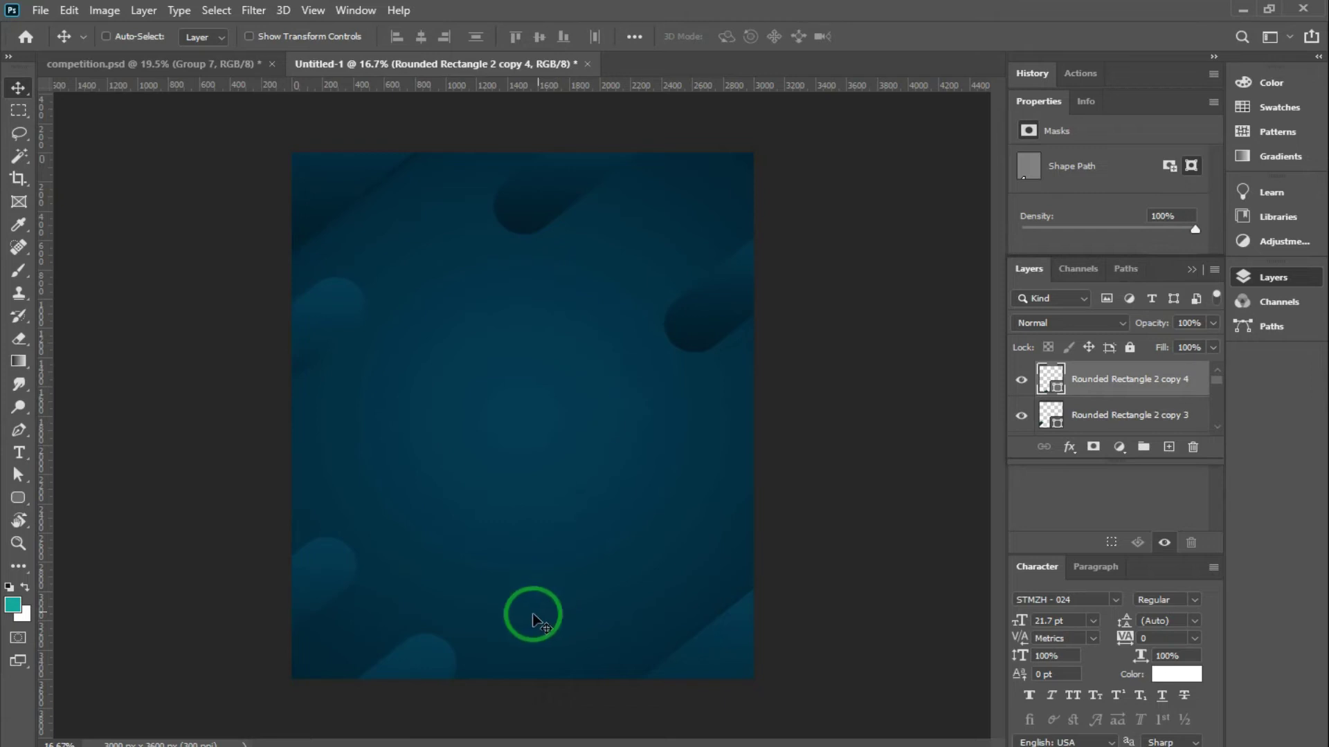
left_click_drag(440, 647, 853, 405)
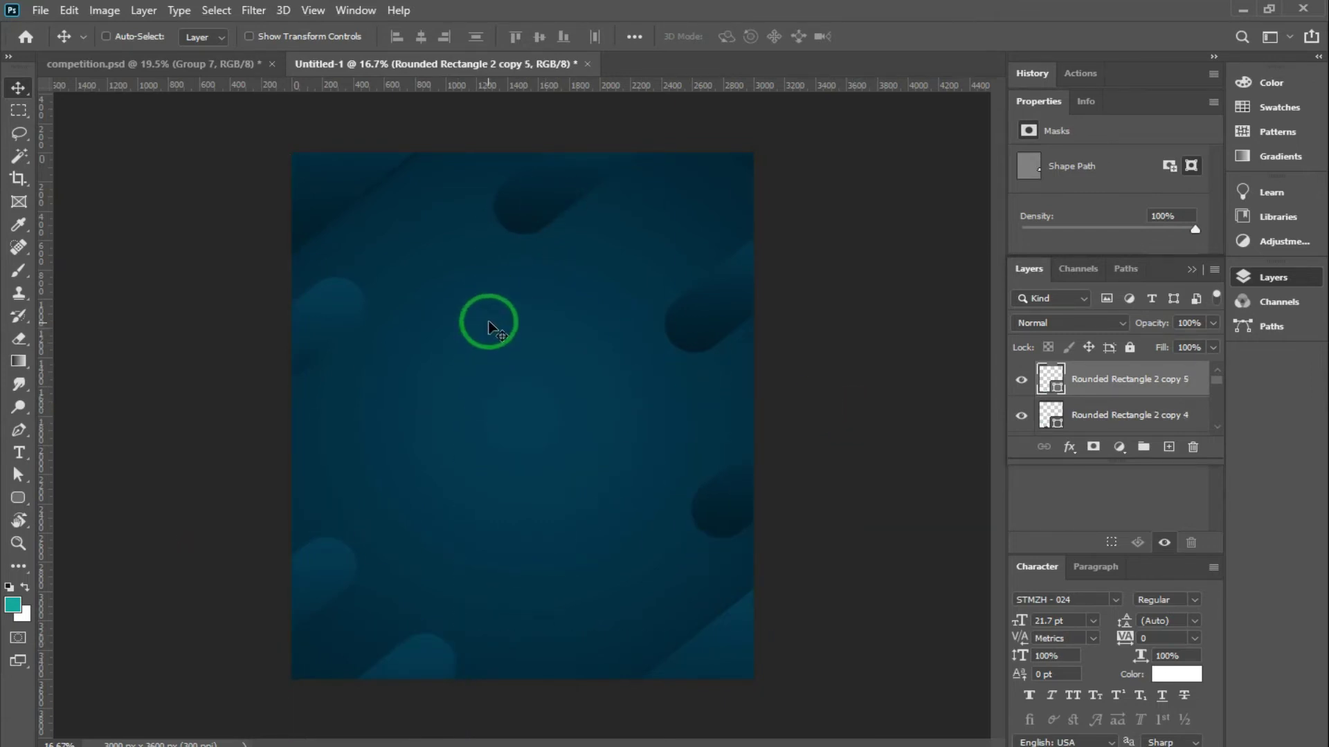
left_click(18, 498)
mouse_move(407, 372)
left_mouse_down()
mouse_move(530, 408)
mouse_move(626, 401)
left_mouse_up()
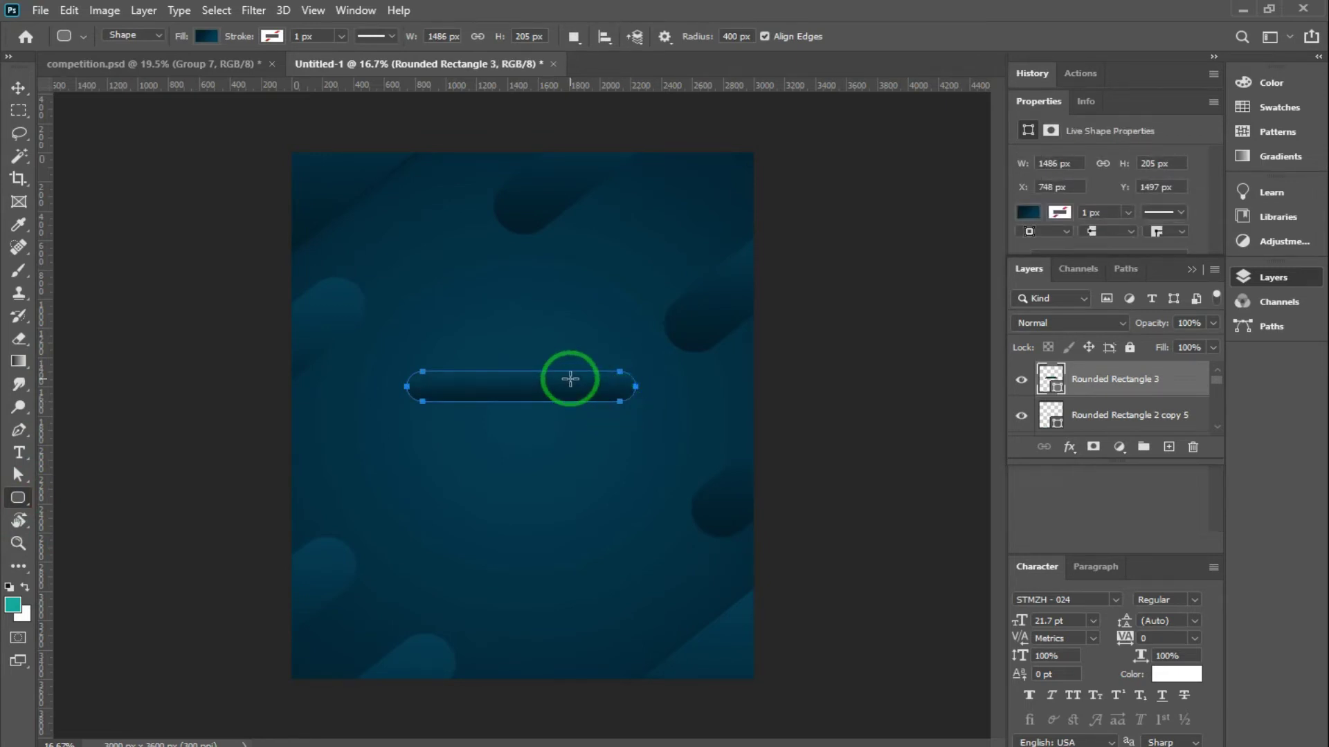
Rotate the Rounded Rectangle 3 thin pill diagonally and slide it to peek down from the top edge, left of centre.
left_click(570, 377)
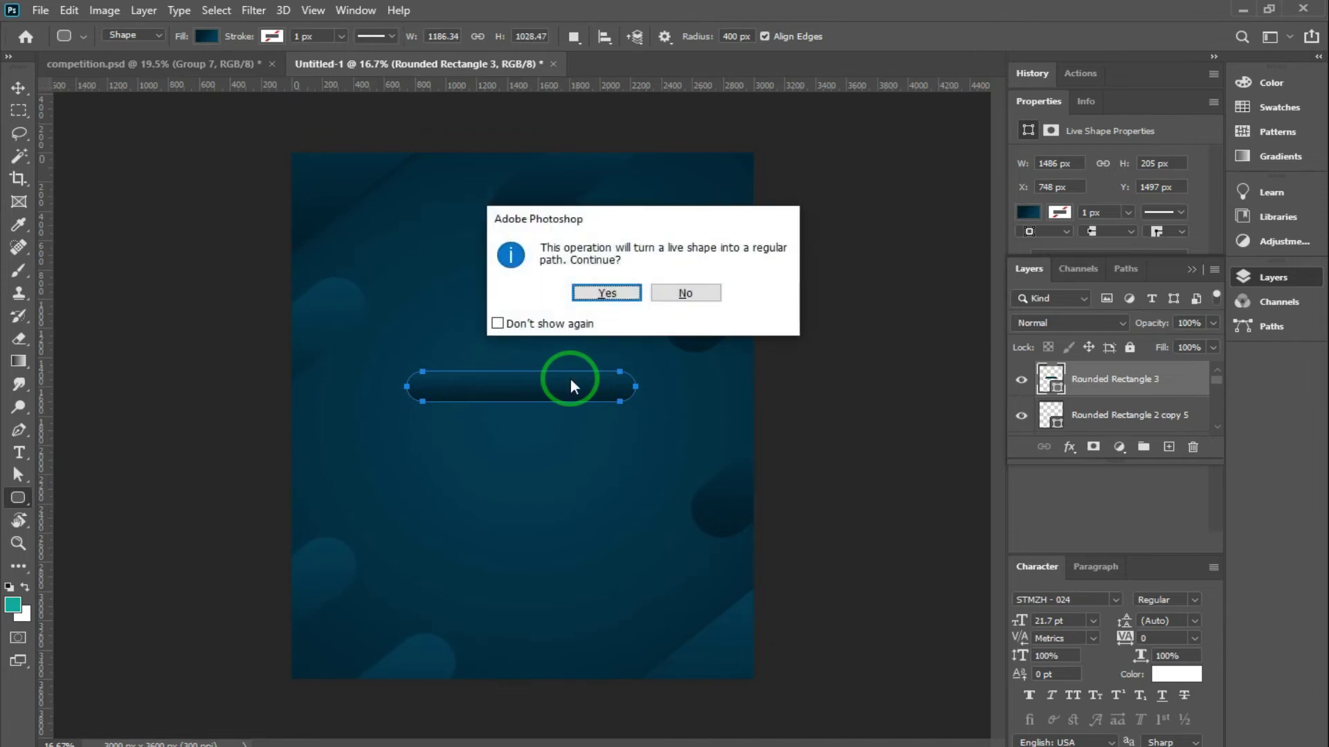
key("Return")
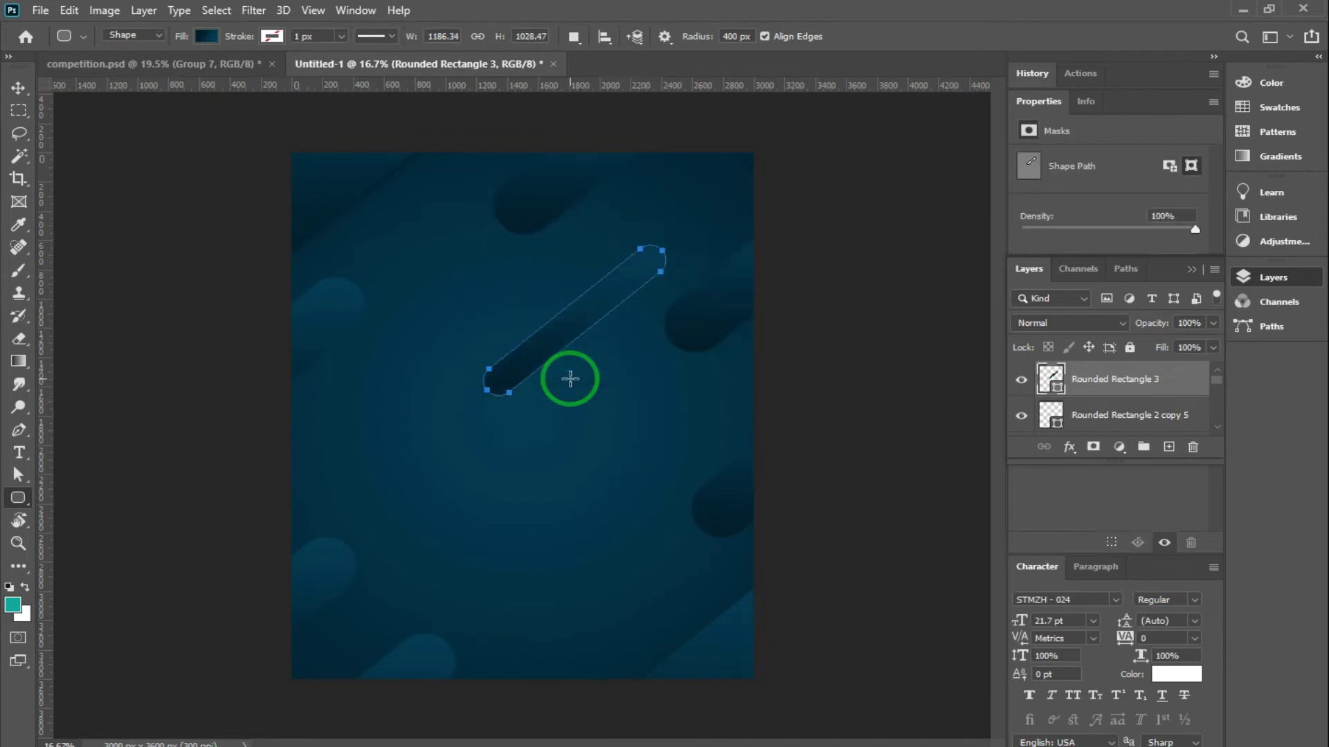
left_click(19, 88)
left_click_drag(584, 312, 661, 161)
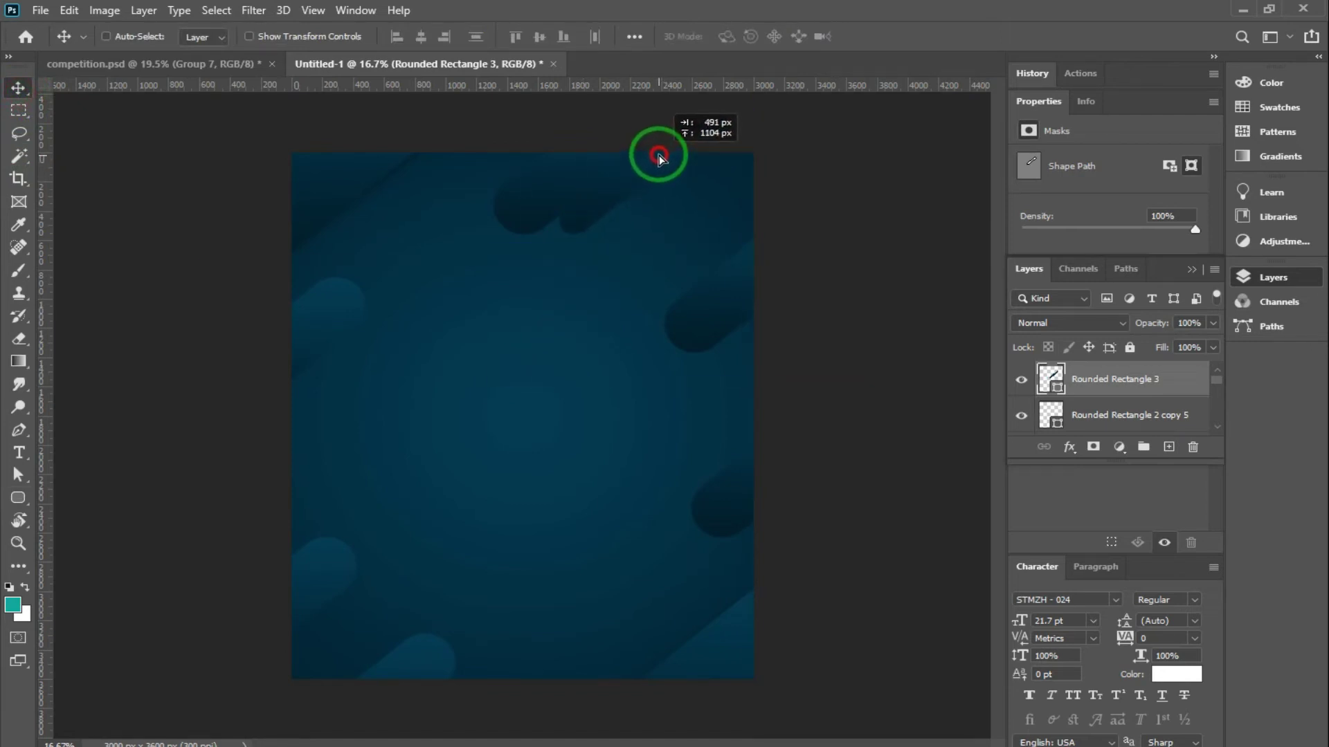
left_click_drag(661, 161, 647, 150)
left_click_drag(609, 190, 524, 182)
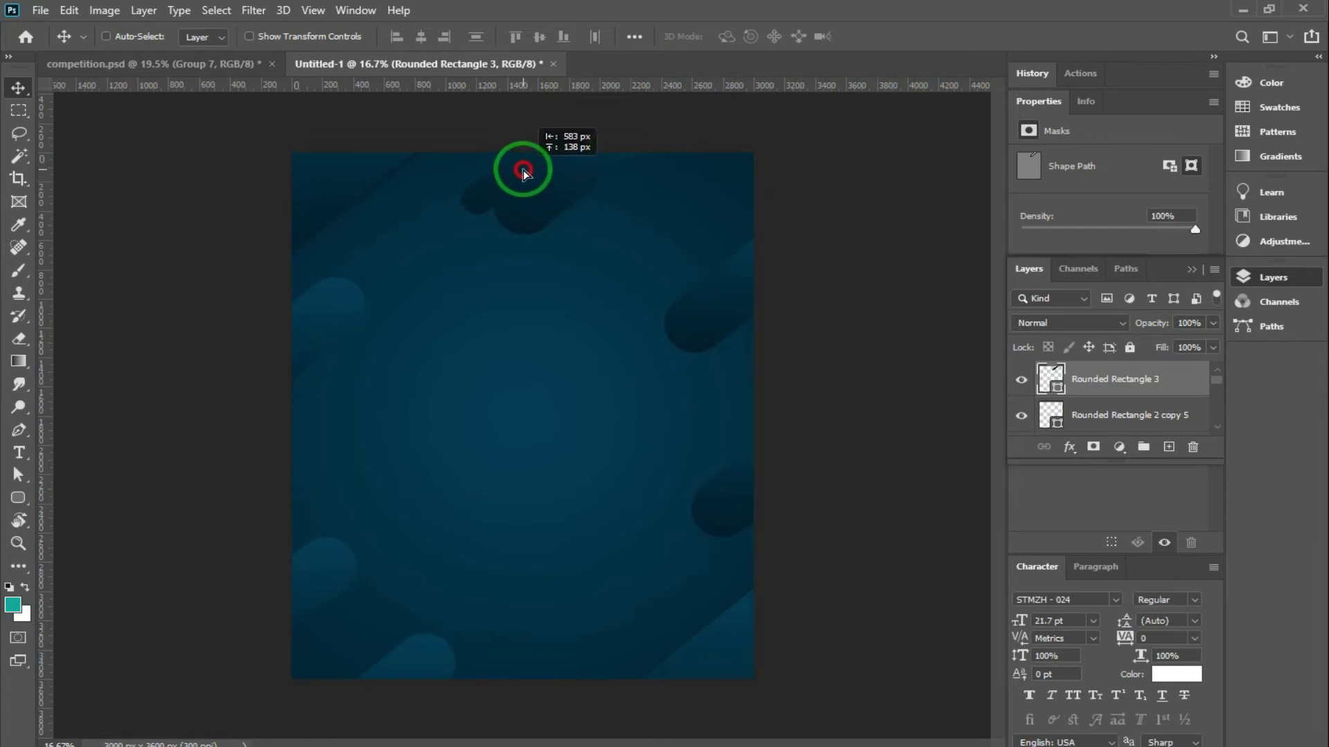
left_click_drag(523, 181, 547, 167)
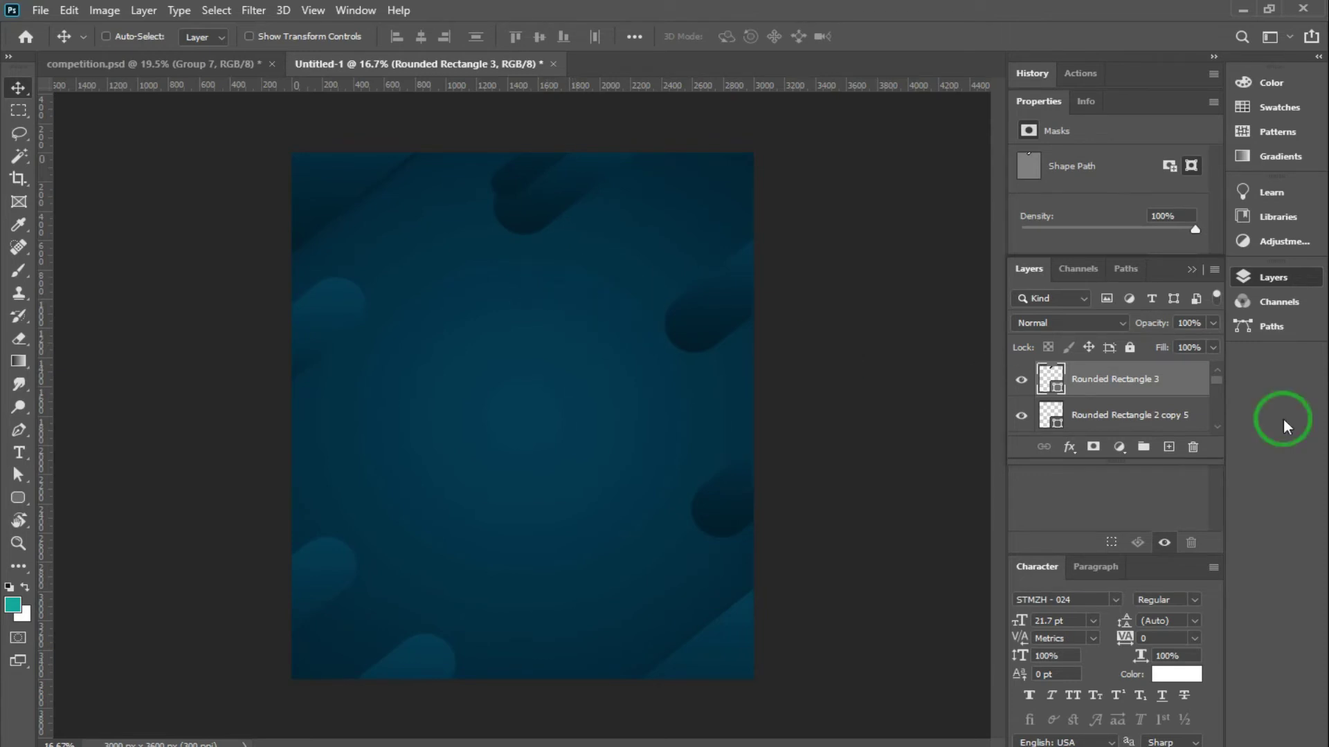
left_click_drag(1215, 380, 1218, 412)
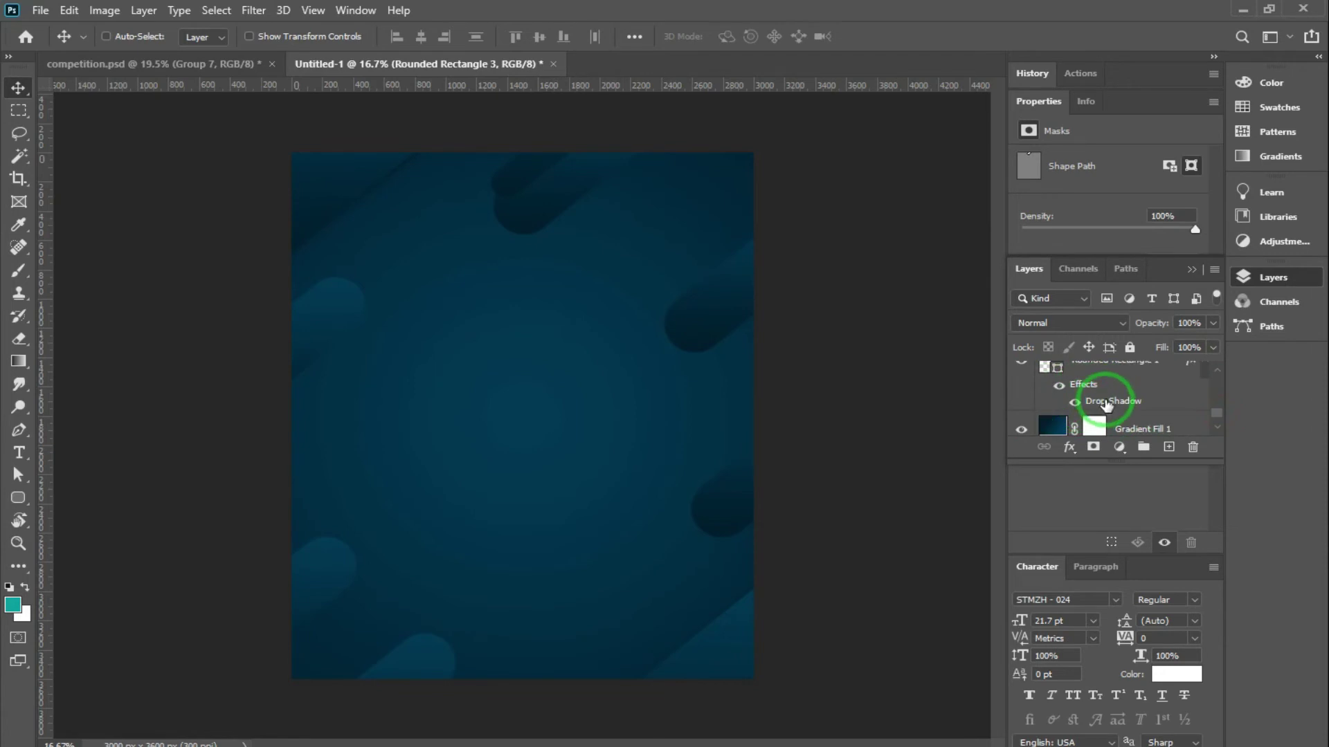
Copy the drop-shadow layer style from Rounded Rectangle 1.
left_click(1106, 404)
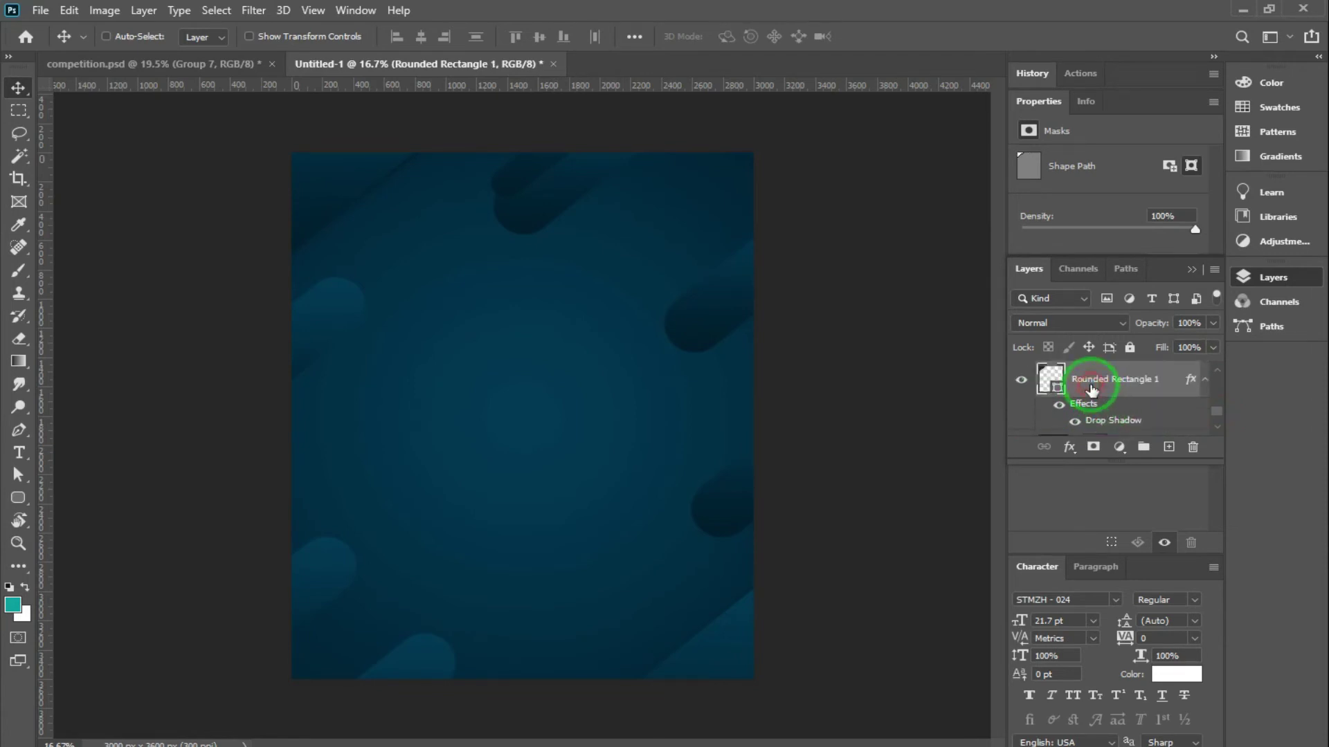
key("alt+l")
key("y")
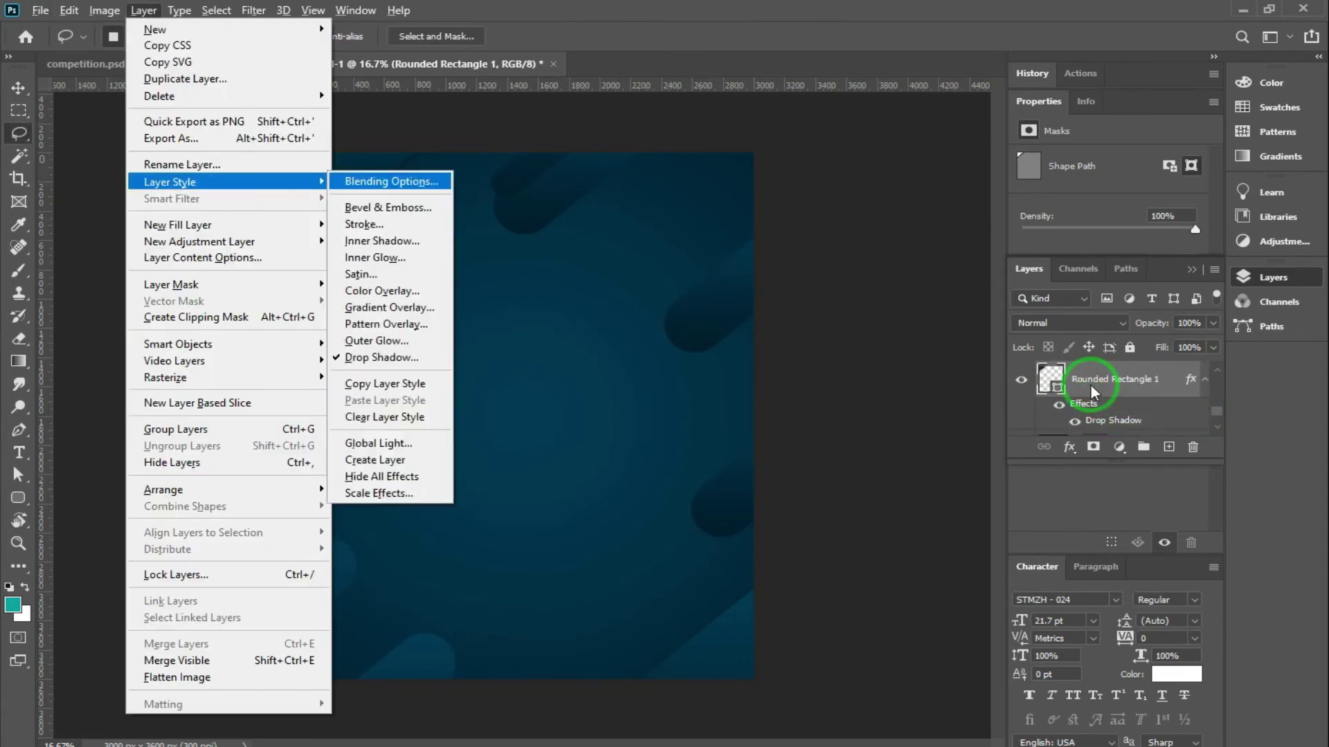
key("Escape")
key("Escape")
key("l")
left_click_drag(1135, 460, 1185, 692)
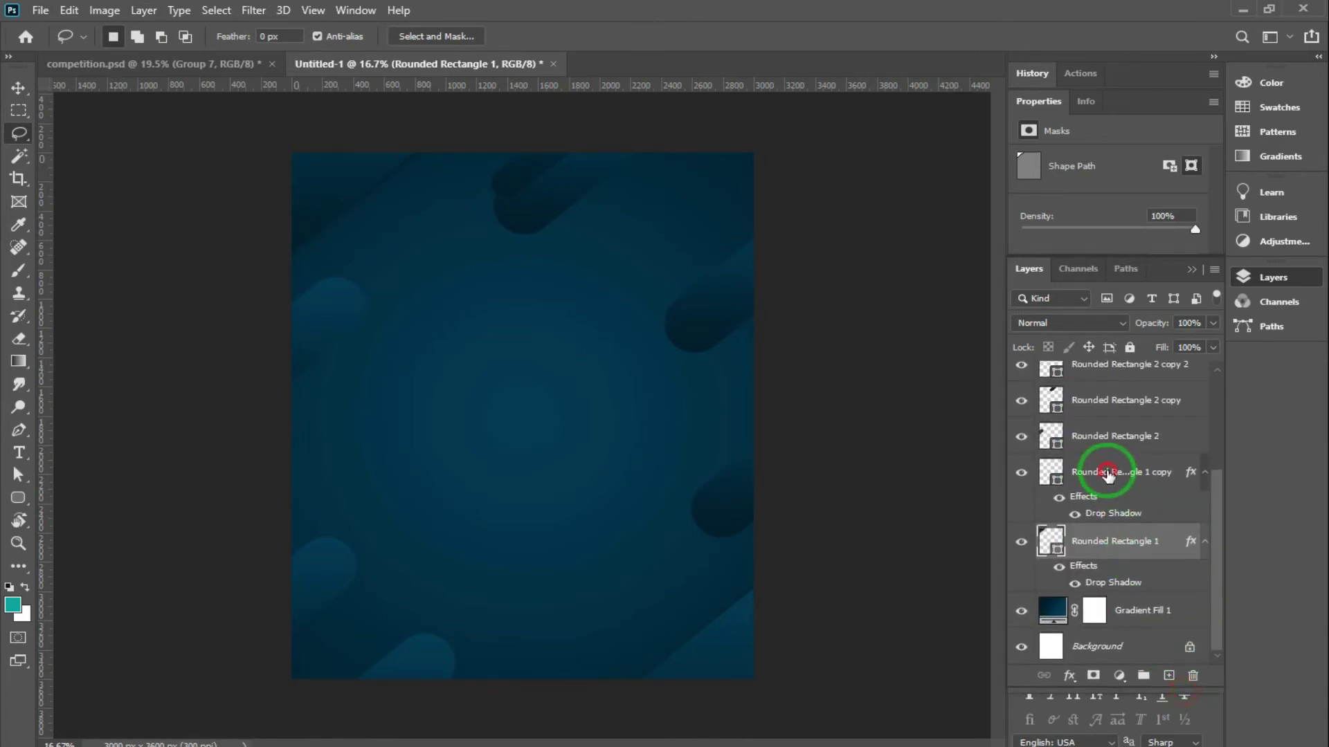
Paste that drop shadow onto the pill layers from Rounded Rectangle 1 copy through Rounded Rectangle 3.
left_click(1107, 474)
scroll(1113, 488, "up", 1)
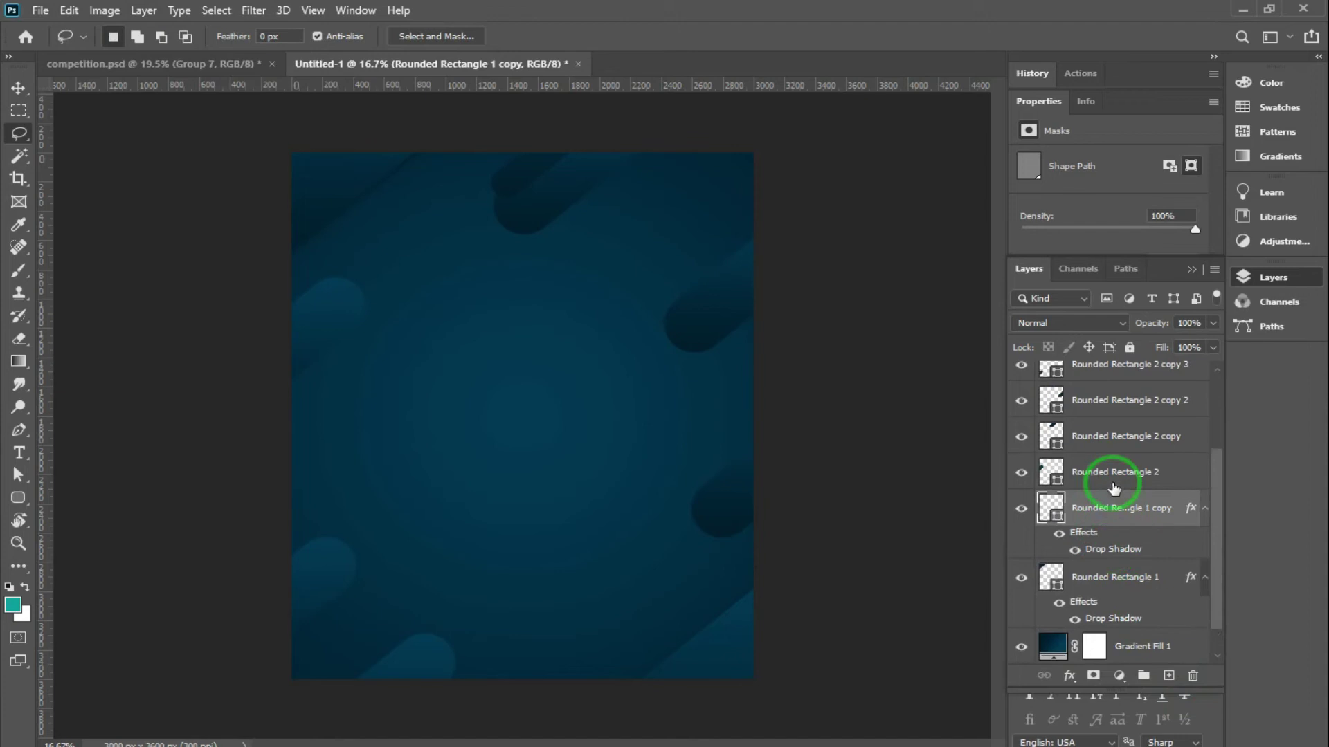
left_click(1102, 477)
scroll(1103, 476, "up", 3)
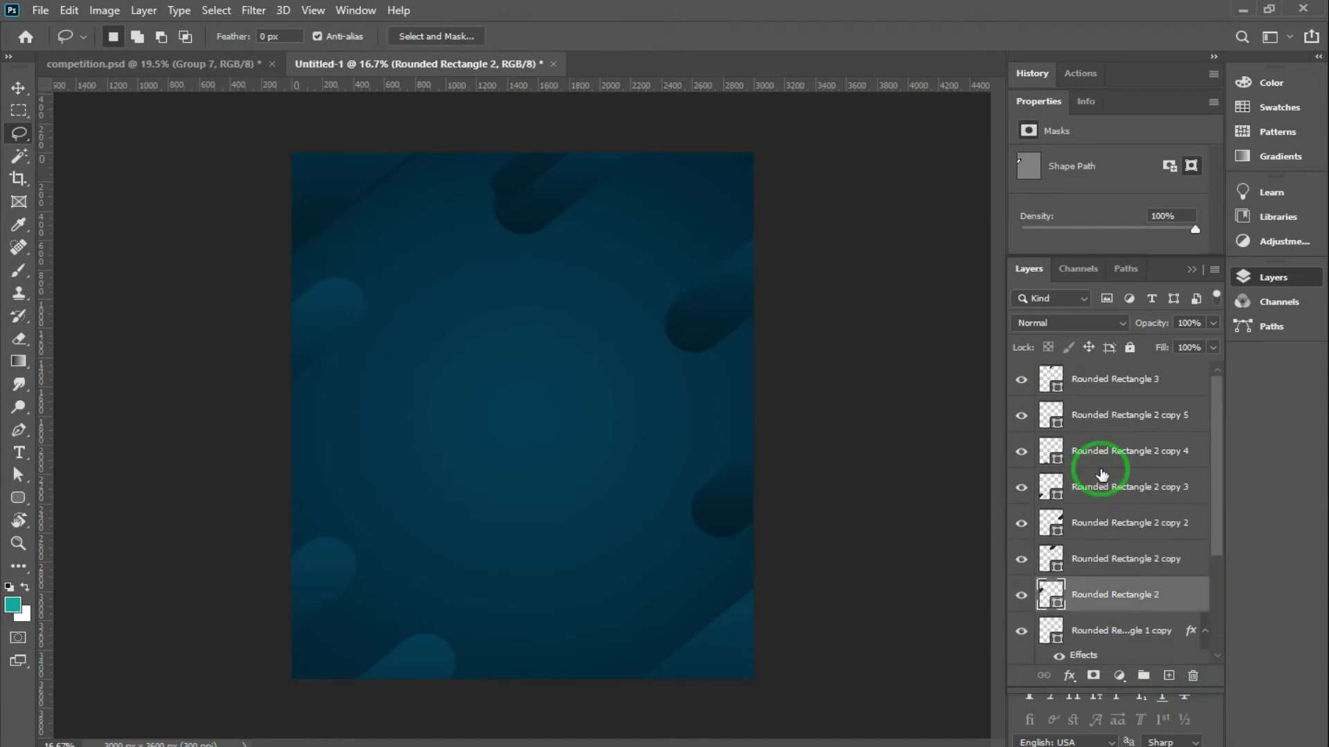
left_click(1108, 388, "shift")
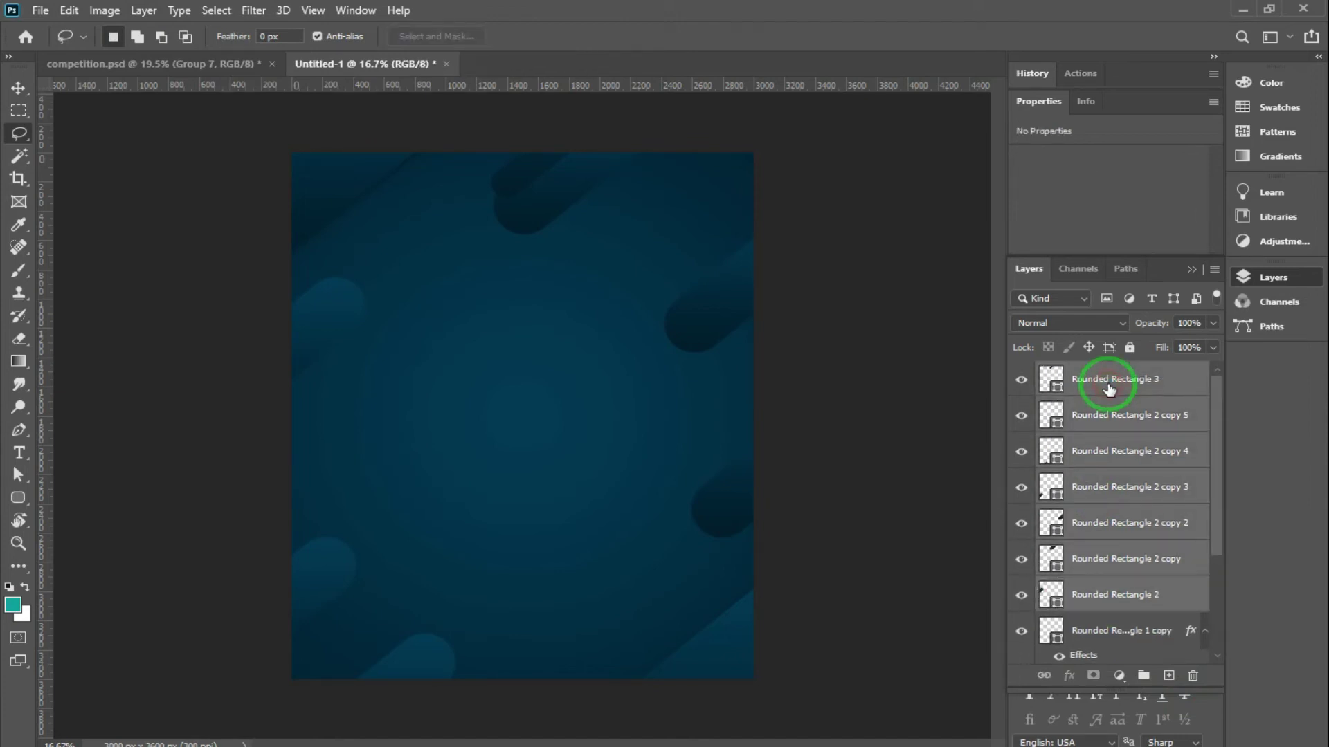
right_click(1143, 460)
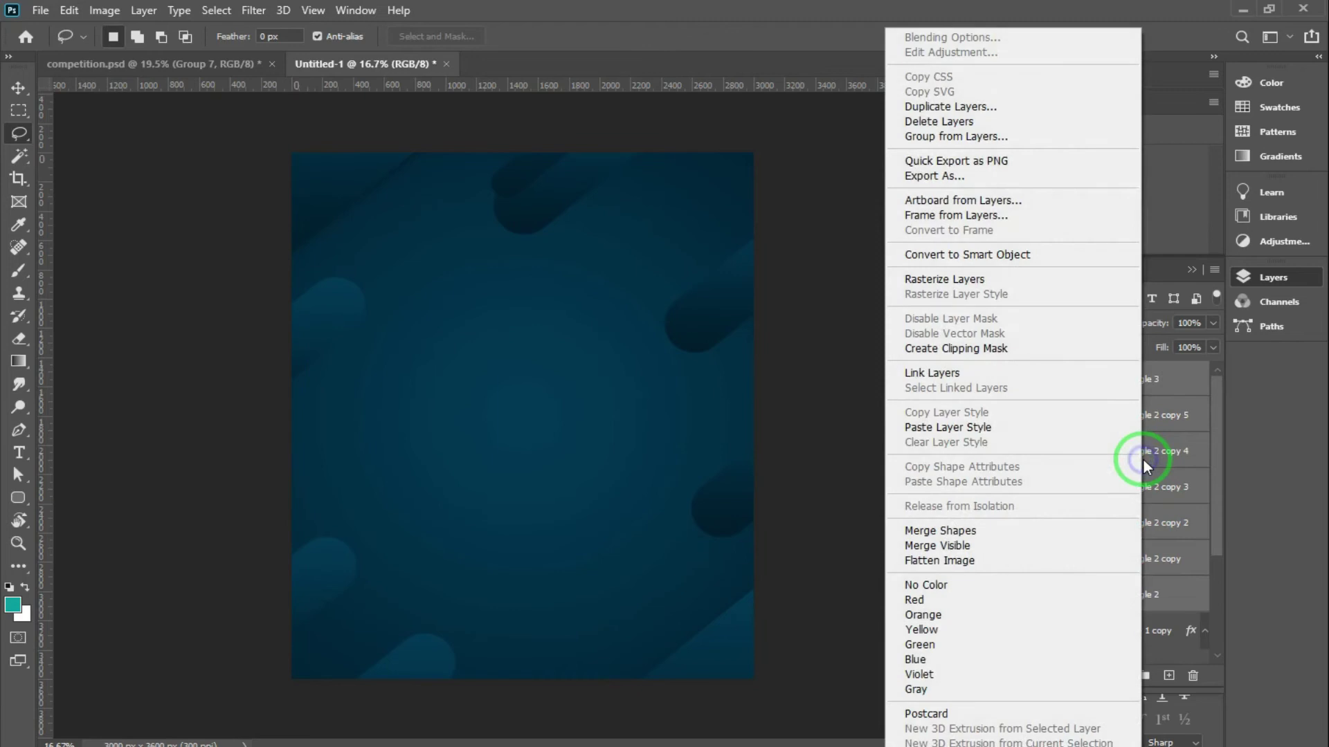
left_click(952, 428)
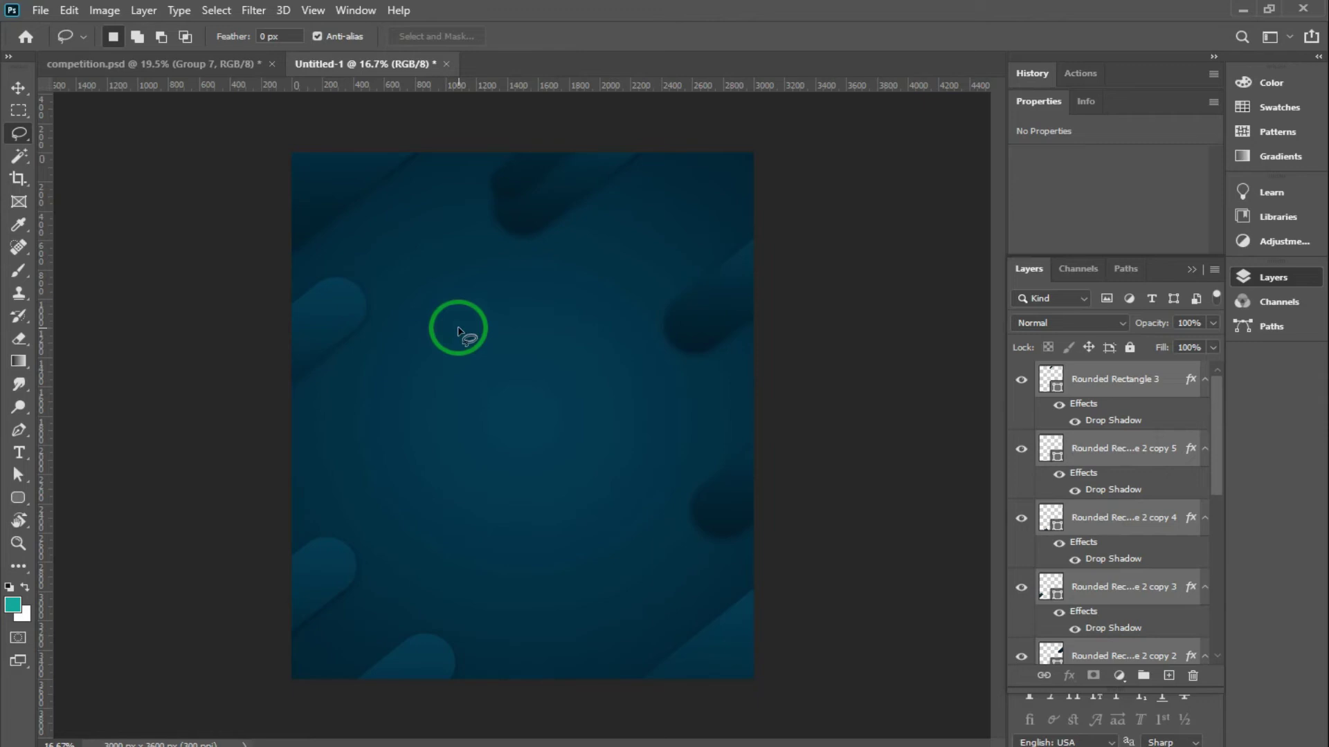
key("v")
right_click(508, 182)
Duplicate the Rounded Rectangle 3 pill to the top-right and left areas of the poster.
left_click(512, 179)
mouse_move(510, 179)
left_mouse_down()
mouse_move(580, 168)
mouse_move(609, 182)
mouse_move(337, 375)
mouse_move(330, 616)
mouse_move(850, 138)
mouse_move(851, 155)
left_mouse_up()
mouse_move(754, 237)
left_mouse_down()
mouse_move(453, 180)
mouse_move(727, 414)
left_mouse_up()
mouse_move(726, 414)
left_mouse_down()
mouse_move(434, 415)
mouse_move(368, 444)
left_mouse_up()
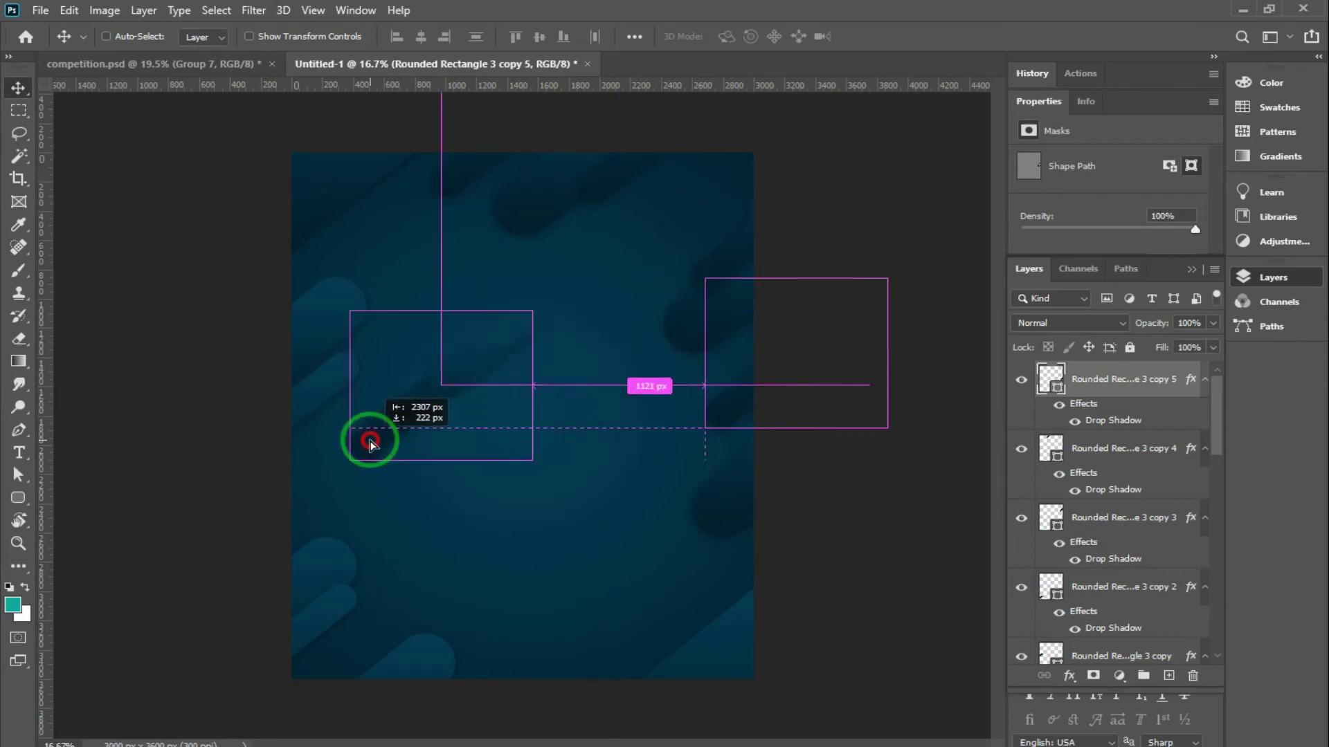
left_click(572, 374, "ctrl")
Draw a small pill on the left, paste the drop shadow onto it, and rotate it to match.
left_click(18, 498)
left_click_drag(423, 361, 479, 380)
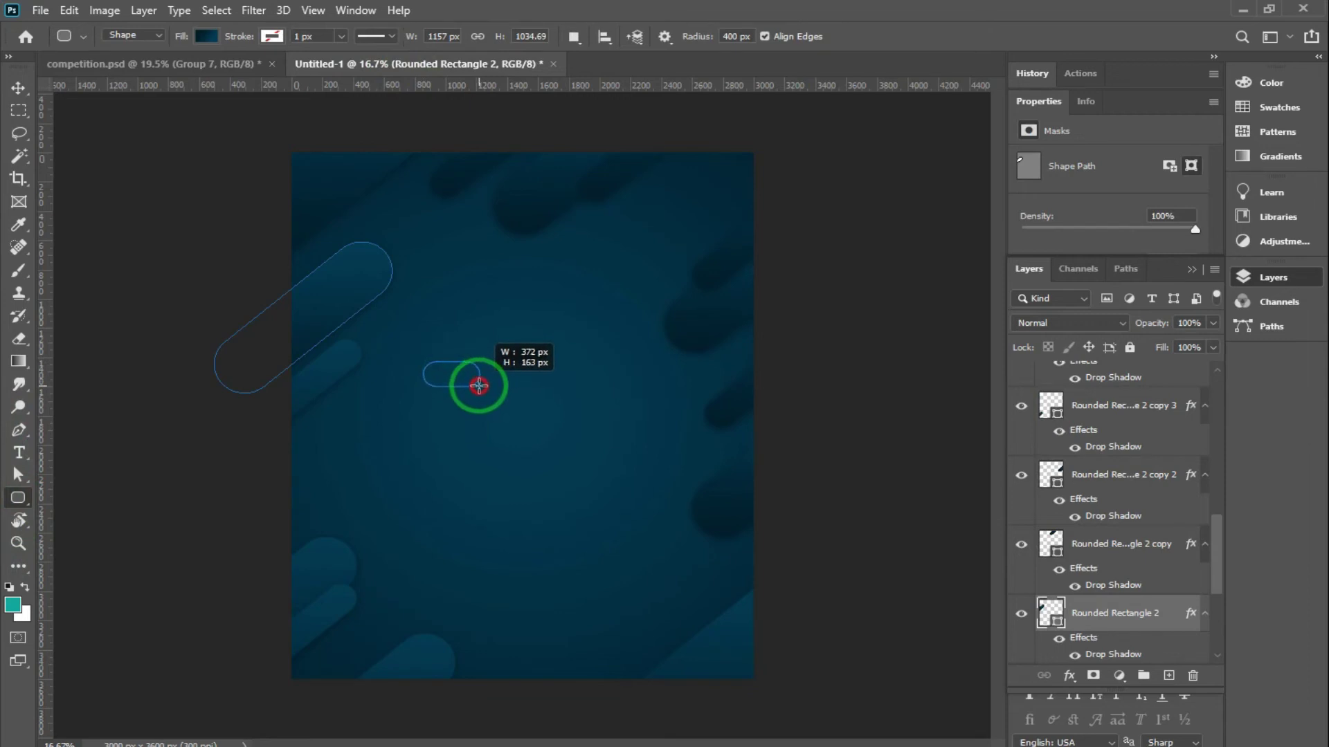
left_click_drag(480, 380, 474, 384)
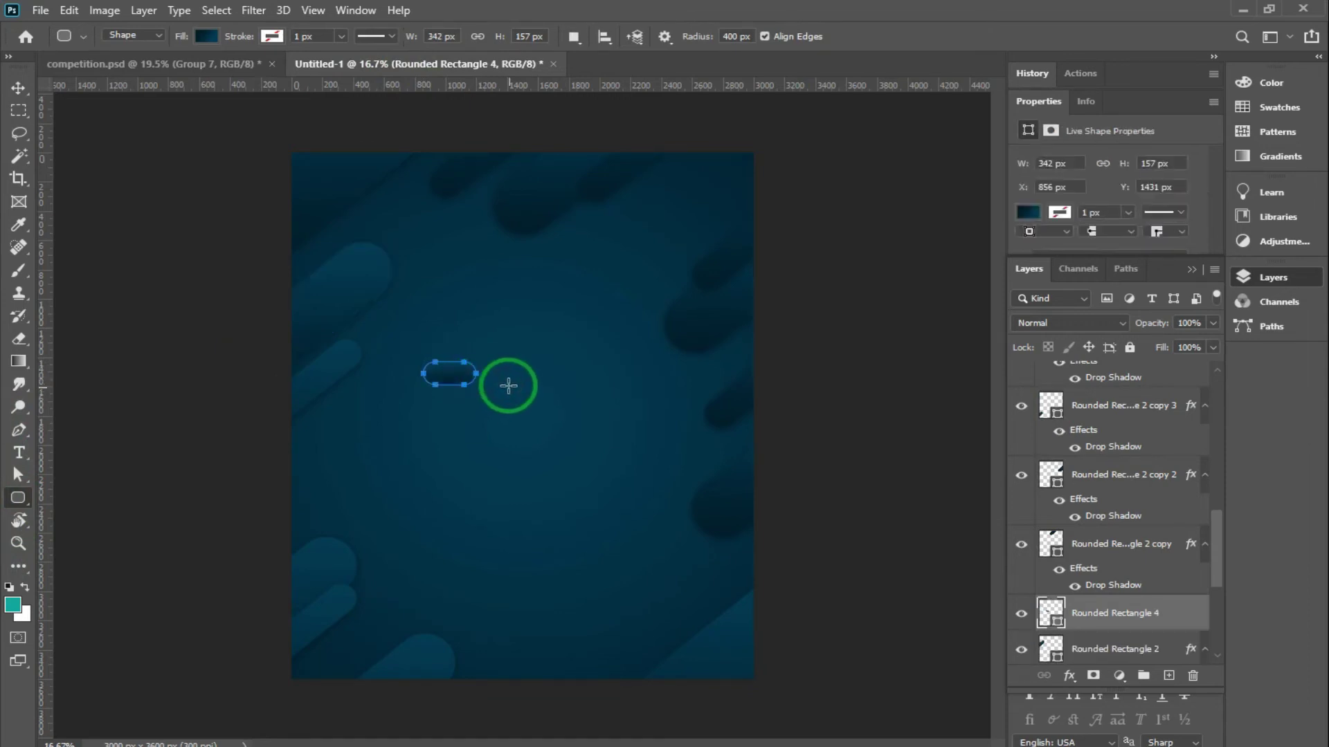
left_click(18, 86)
key("alt+l")
key("y")
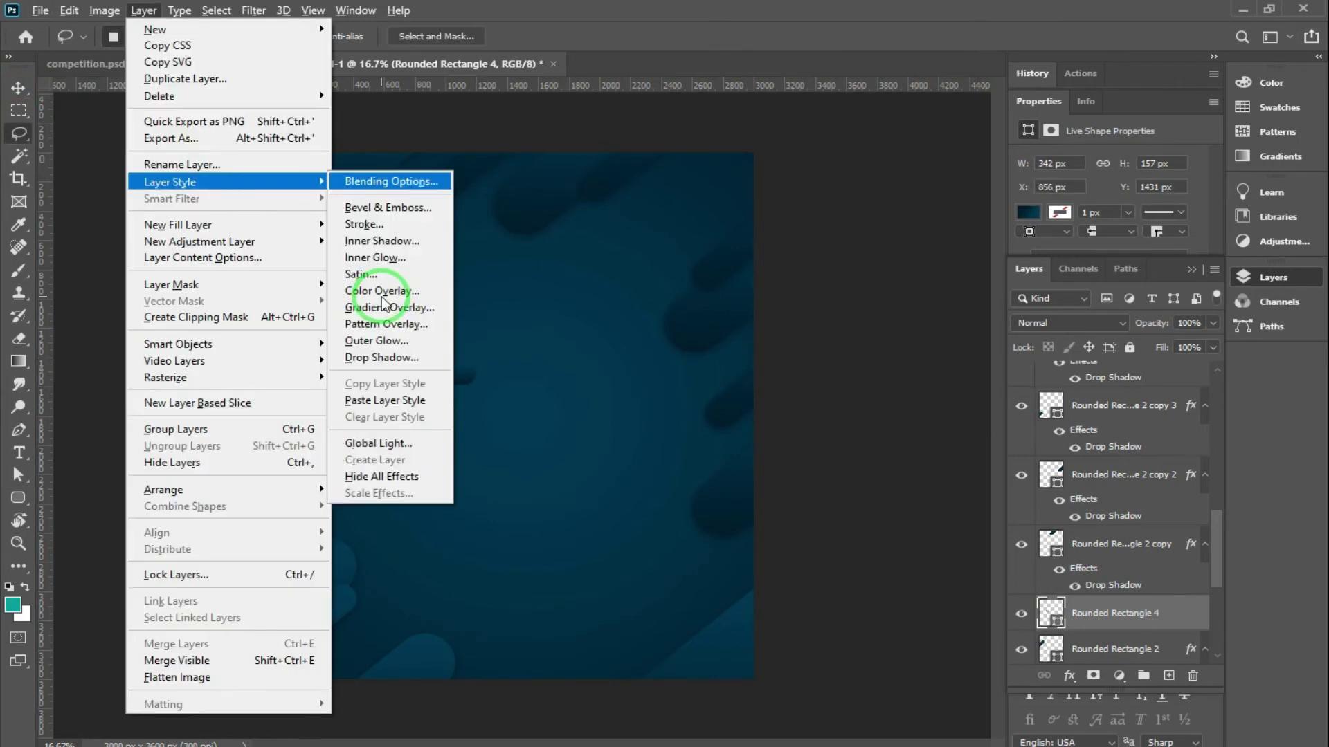
key("p")
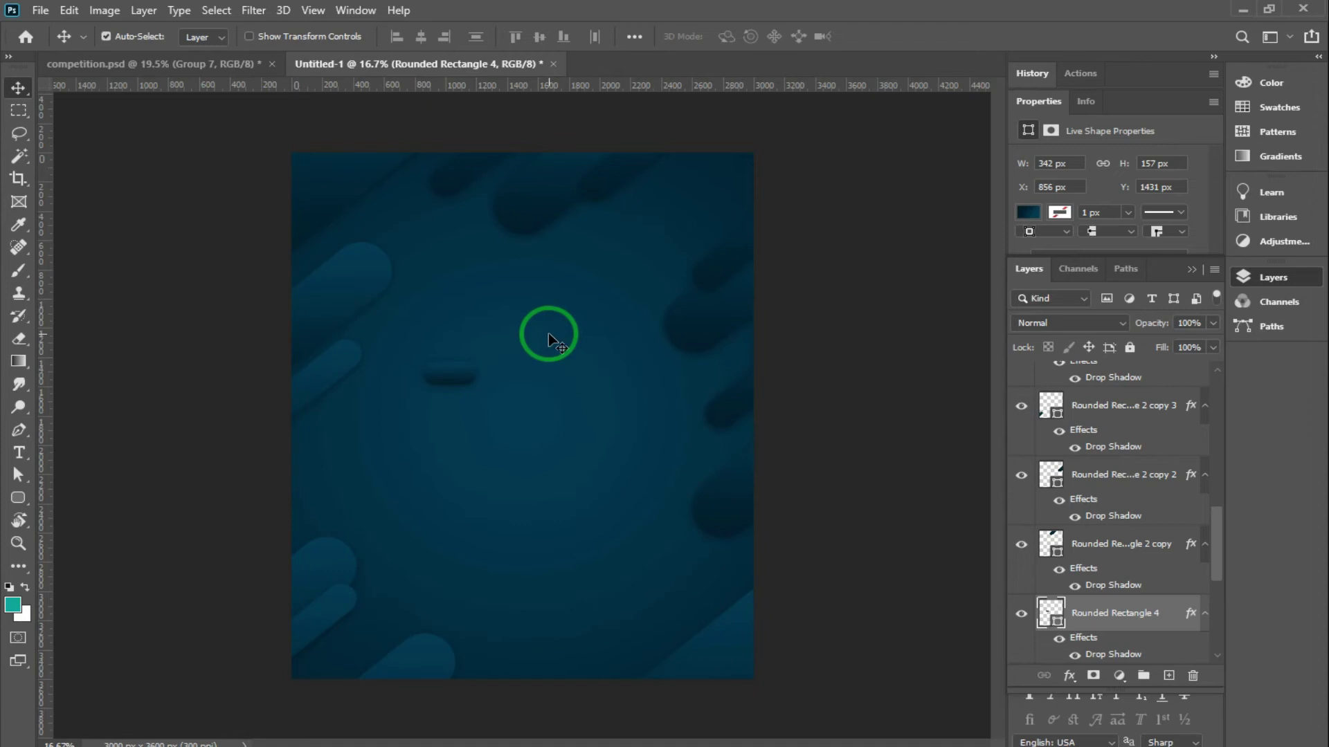
key("ctrl+shift+t")
Place small pill copies top-right and lower-left, and move Rounded Rectangle 2 copy near the top edge.
left_click_drag(525, 354, 710, 236)
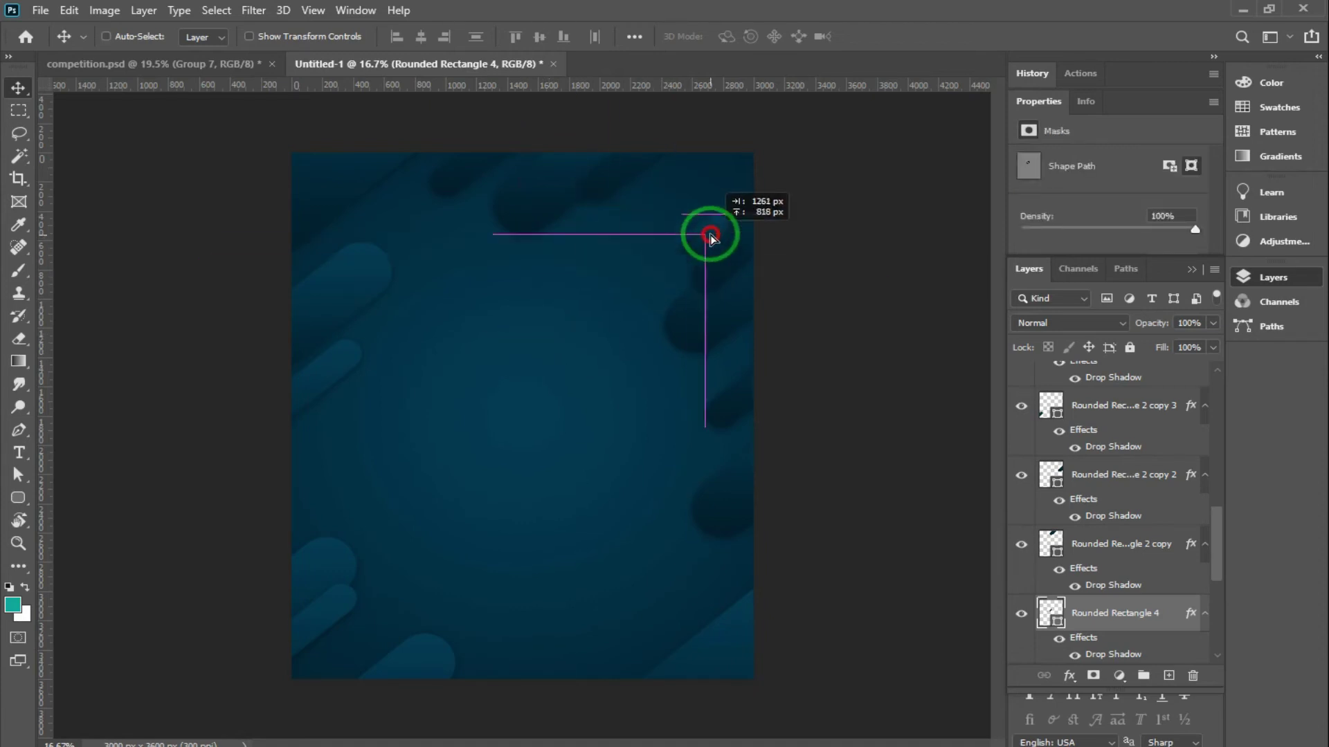
mouse_move(710, 236)
left_mouse_down()
mouse_move(398, 552)
mouse_move(356, 416)
mouse_move(709, 580)
mouse_move(664, 537)
left_mouse_up()
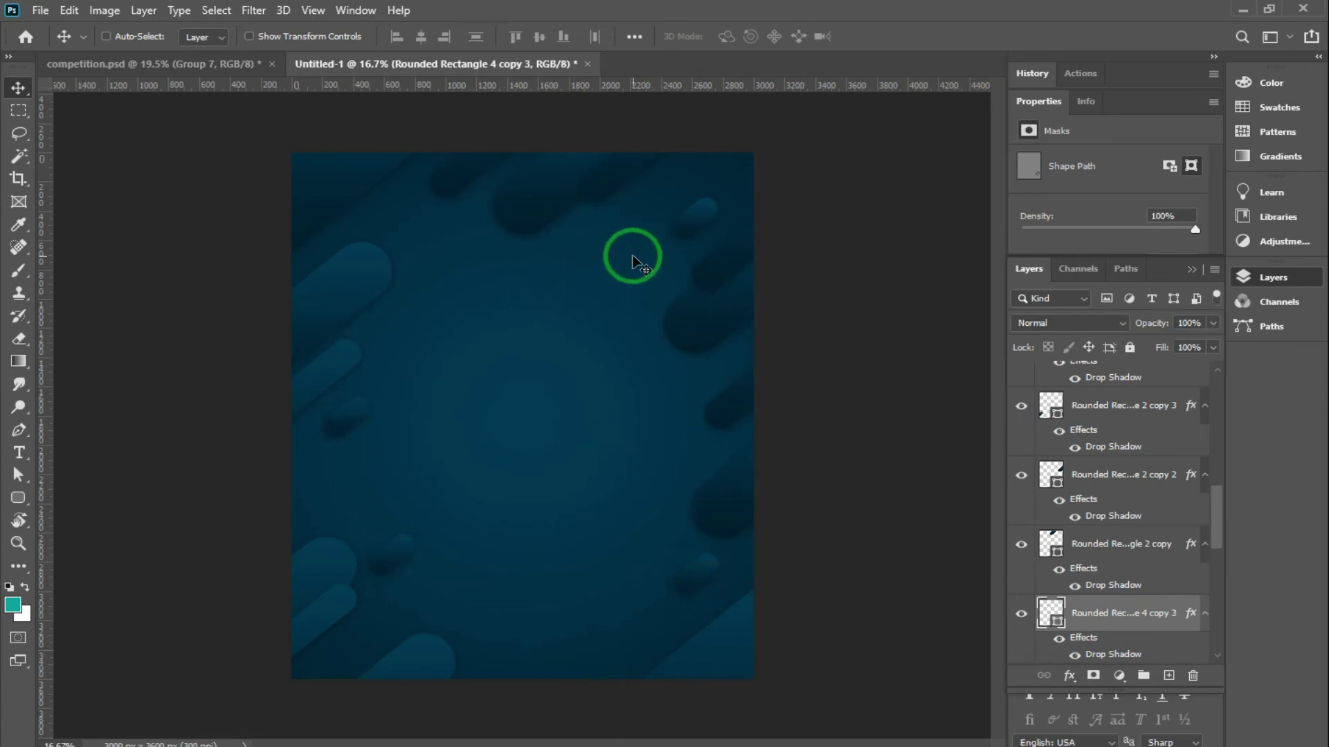
right_click(531, 198)
left_click(534, 201)
left_click_drag(533, 198, 546, 185)
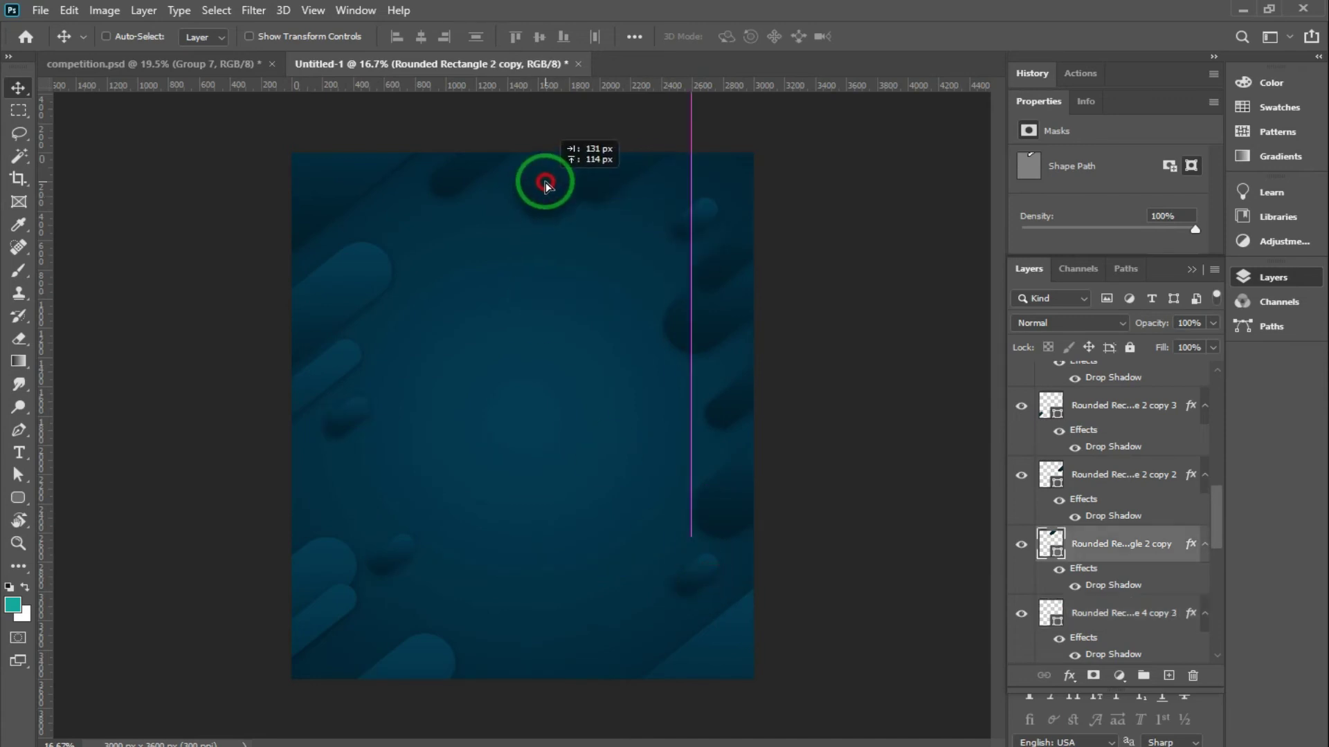
left_click_drag(467, 294, 309, 484)
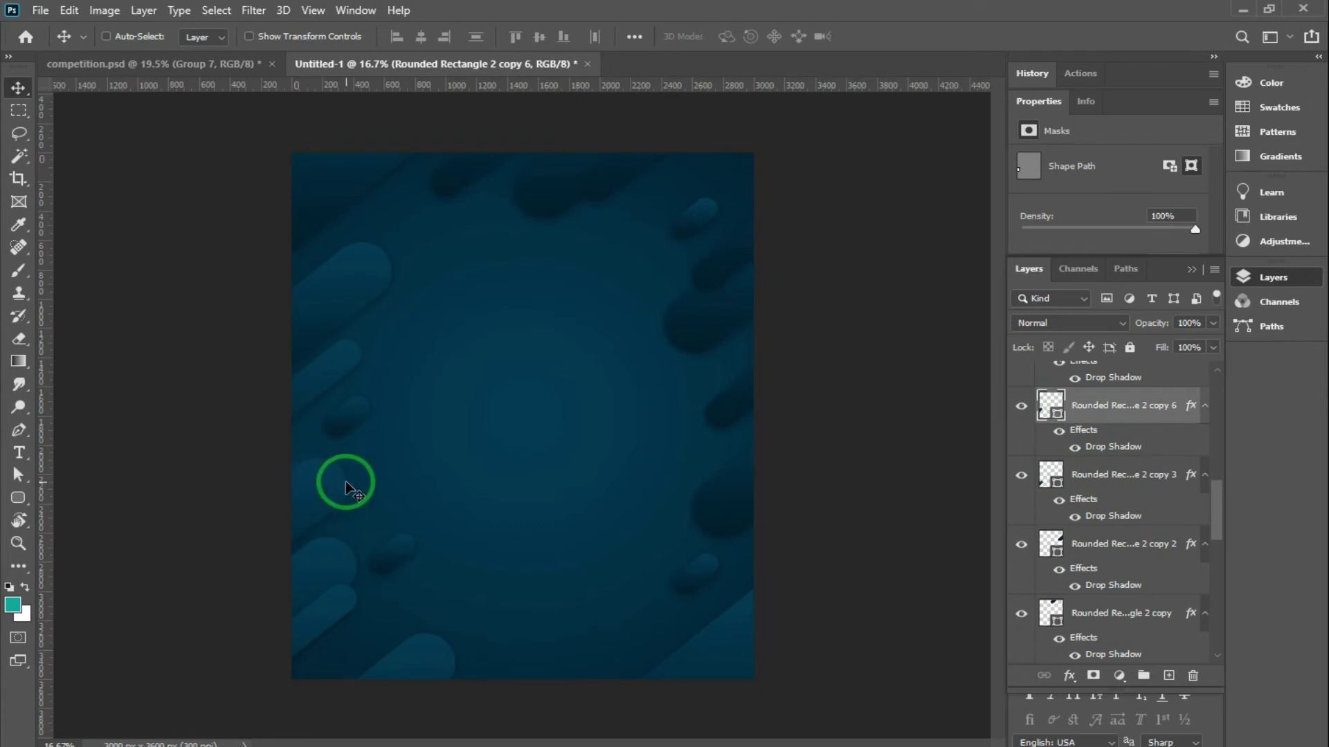
Reverse the first small pill's gradient fill and move it near the bottom edge.
double_click(1083, 408)
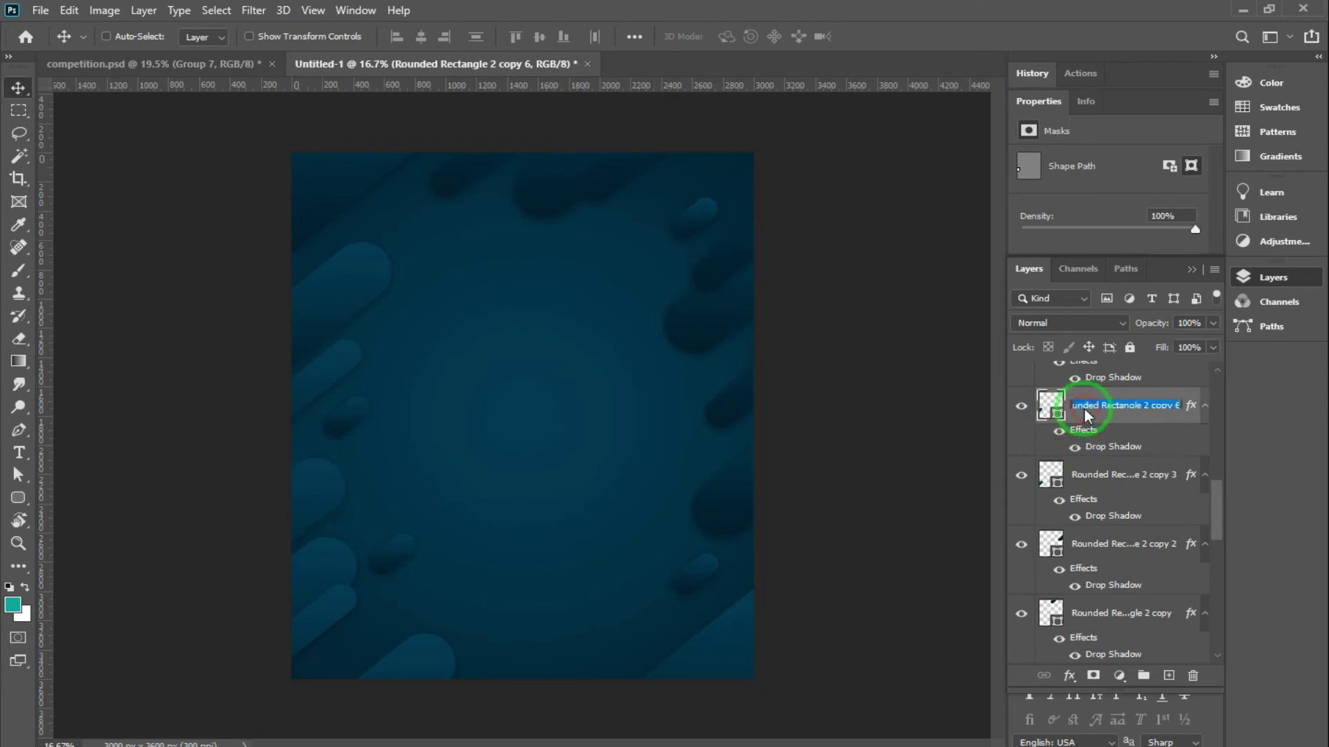
double_click(1049, 403)
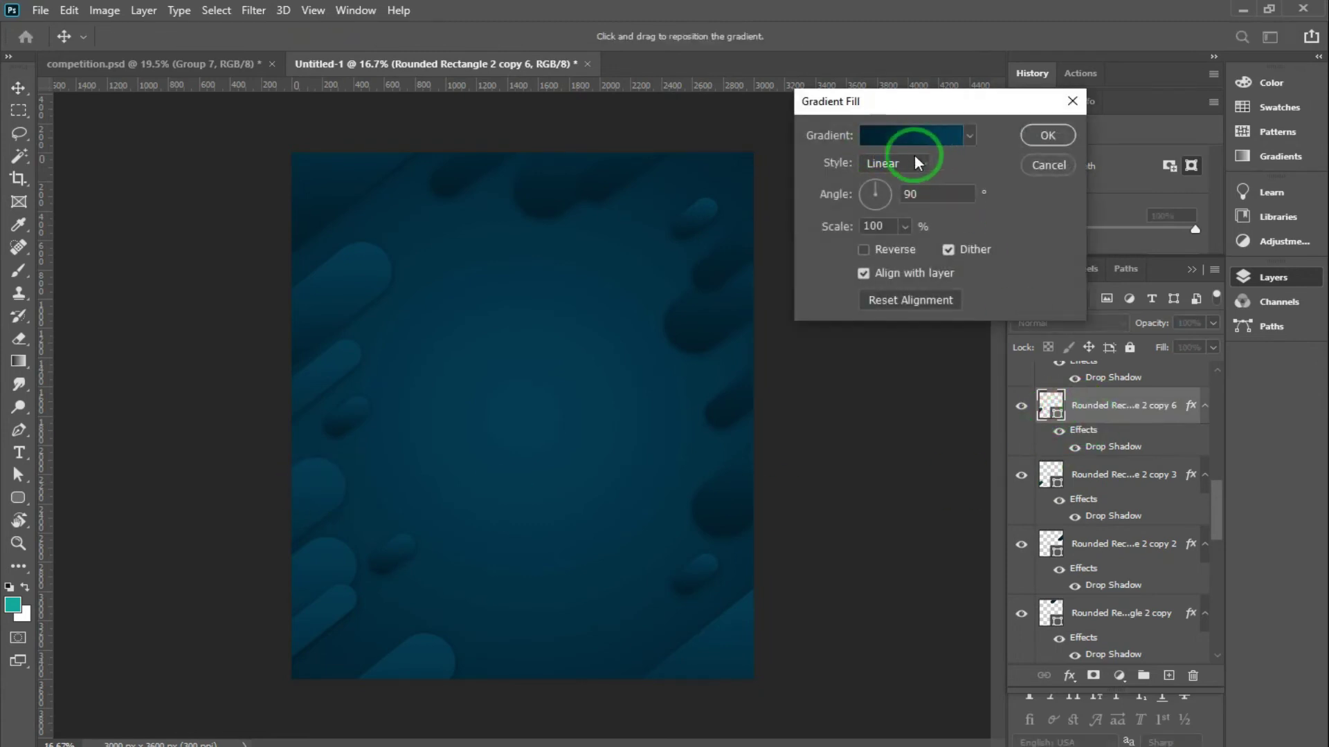
left_click(863, 250)
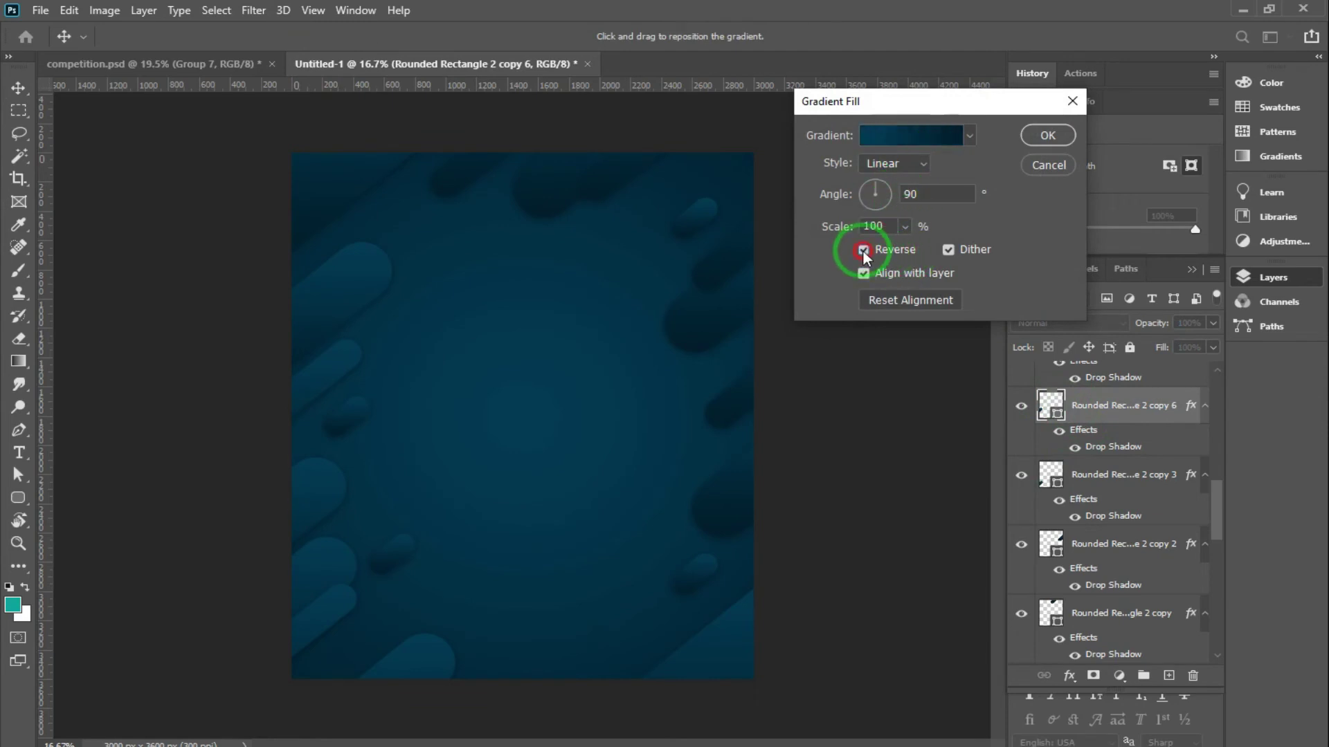
left_click(1049, 132)
left_click_drag(323, 482, 386, 476)
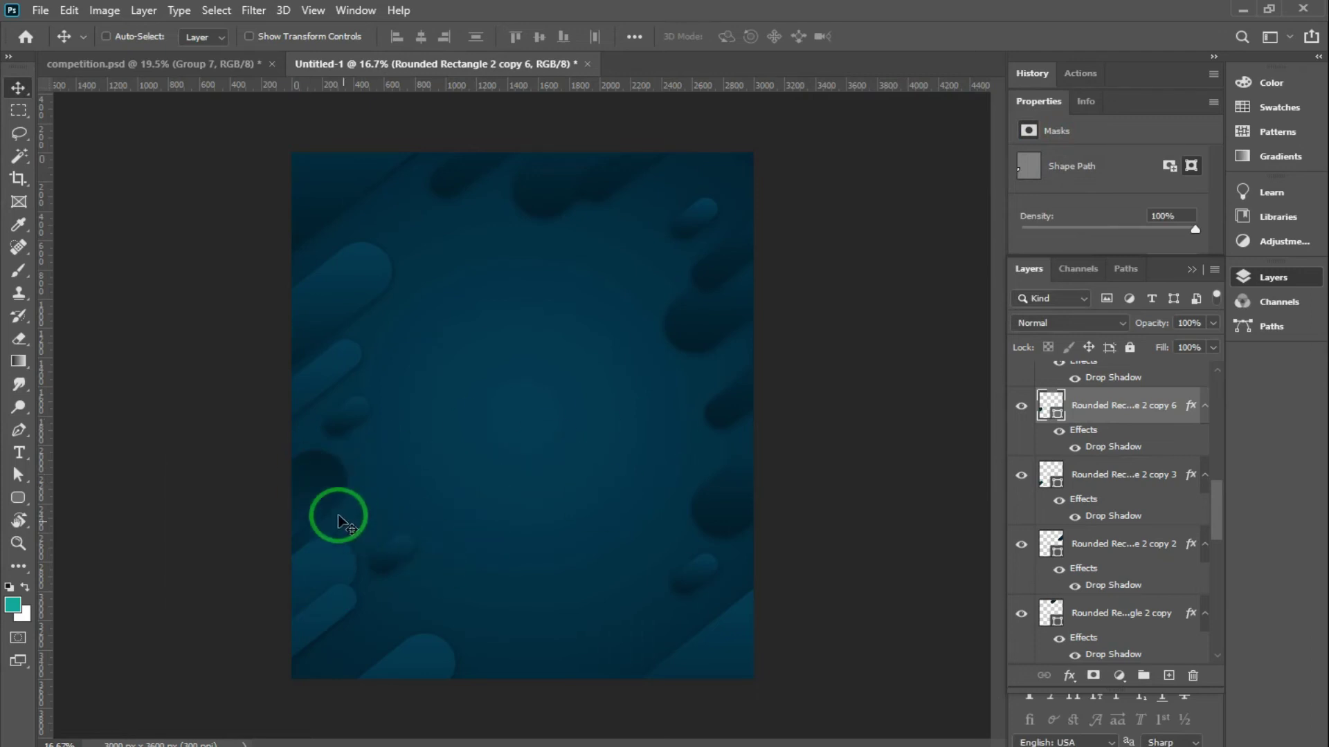
left_click_drag(322, 485, 460, 616)
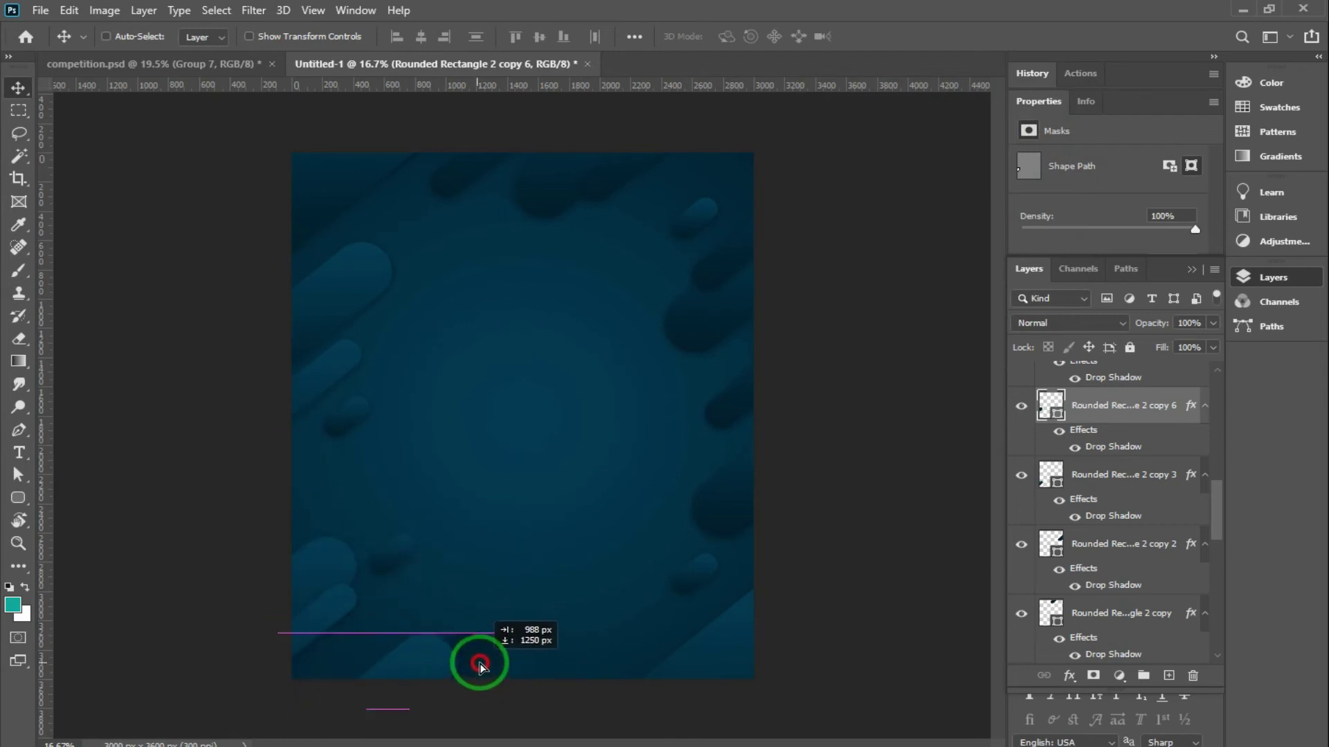
left_click_drag(486, 685, 484, 645)
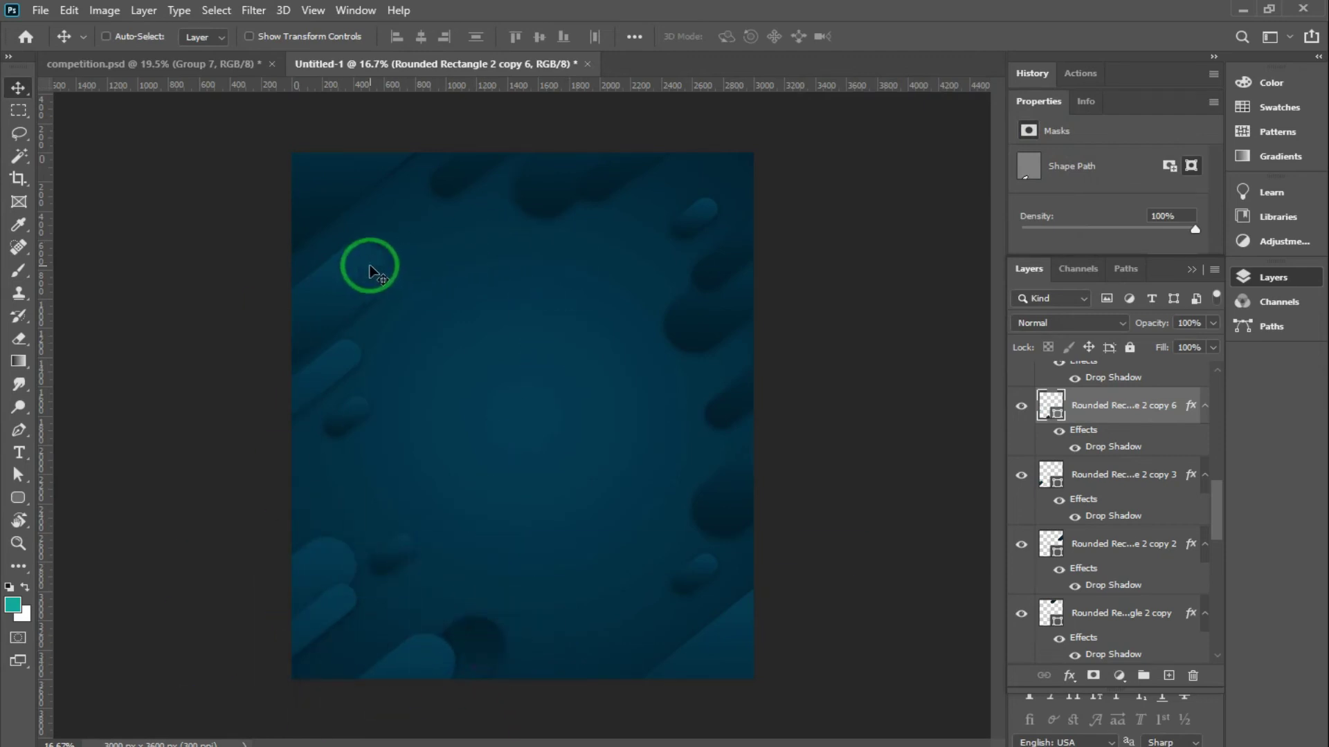
Reverse the gradient fill of the Rounded Rectangle 3 copy pill.
right_click(333, 357)
left_click(341, 366)
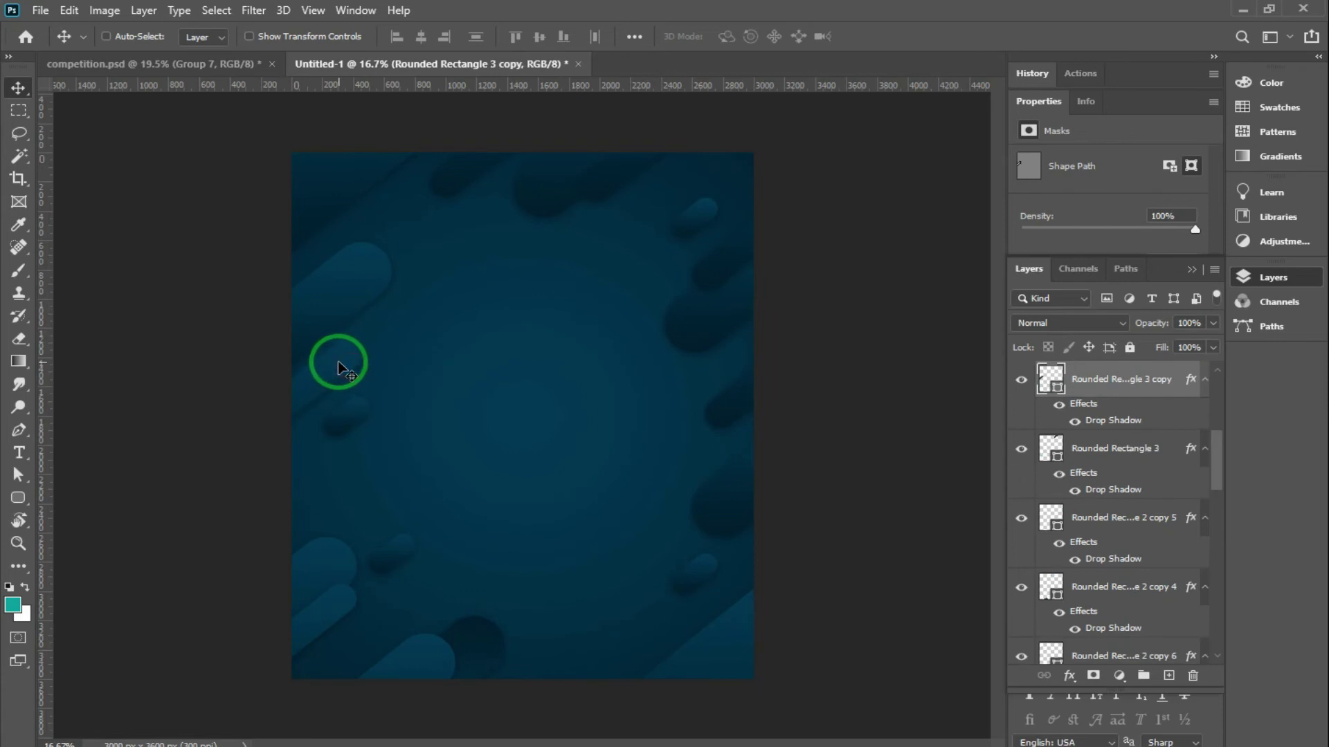
double_click(1048, 379)
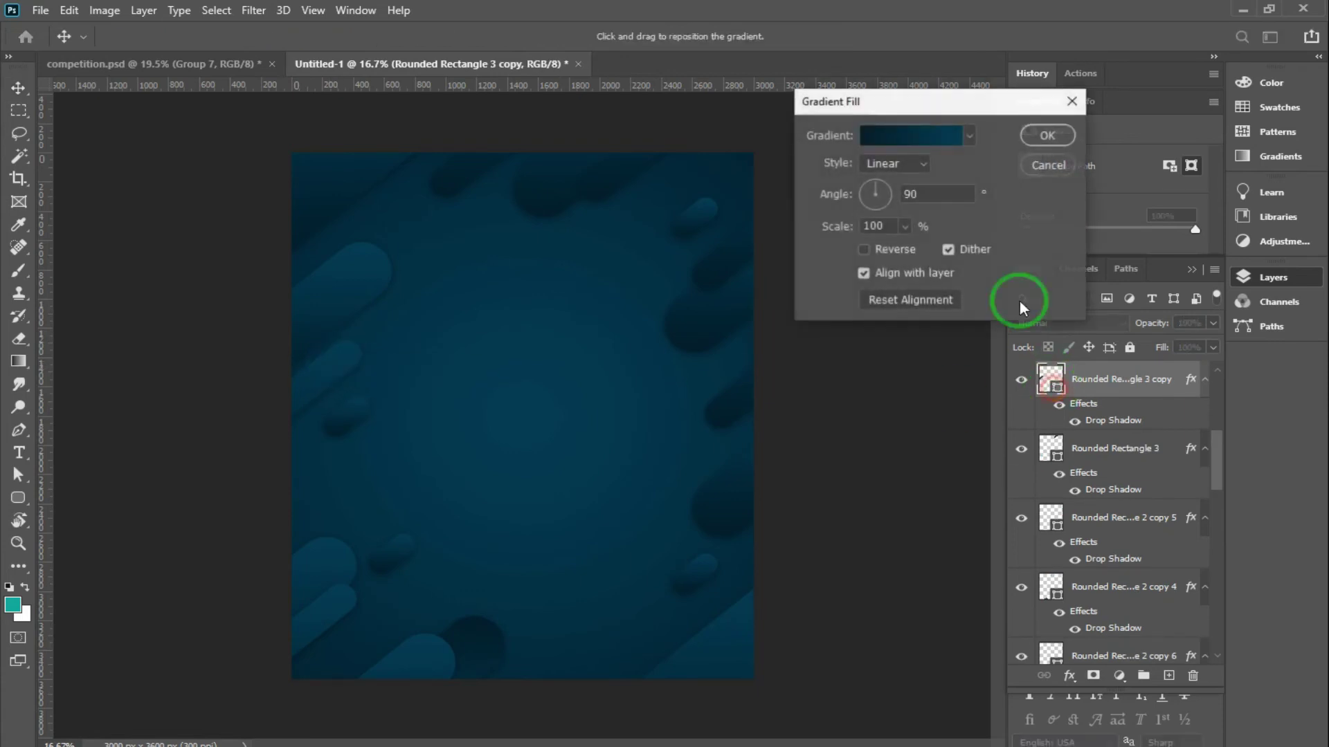
left_click(863, 250)
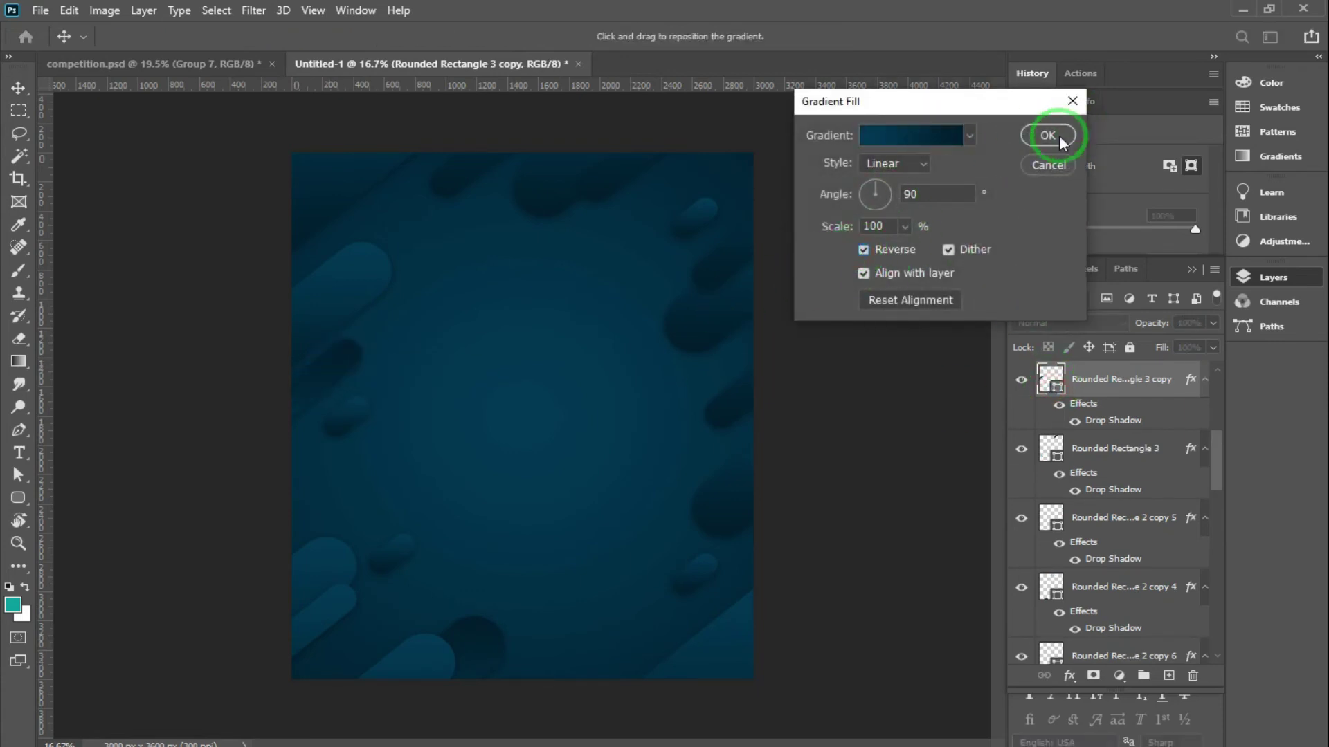
left_click(1048, 135)
Reverse the gradient fill of the Rounded Rectangle 2 copy 2 pill.
right_click(713, 310)
left_click(722, 319)
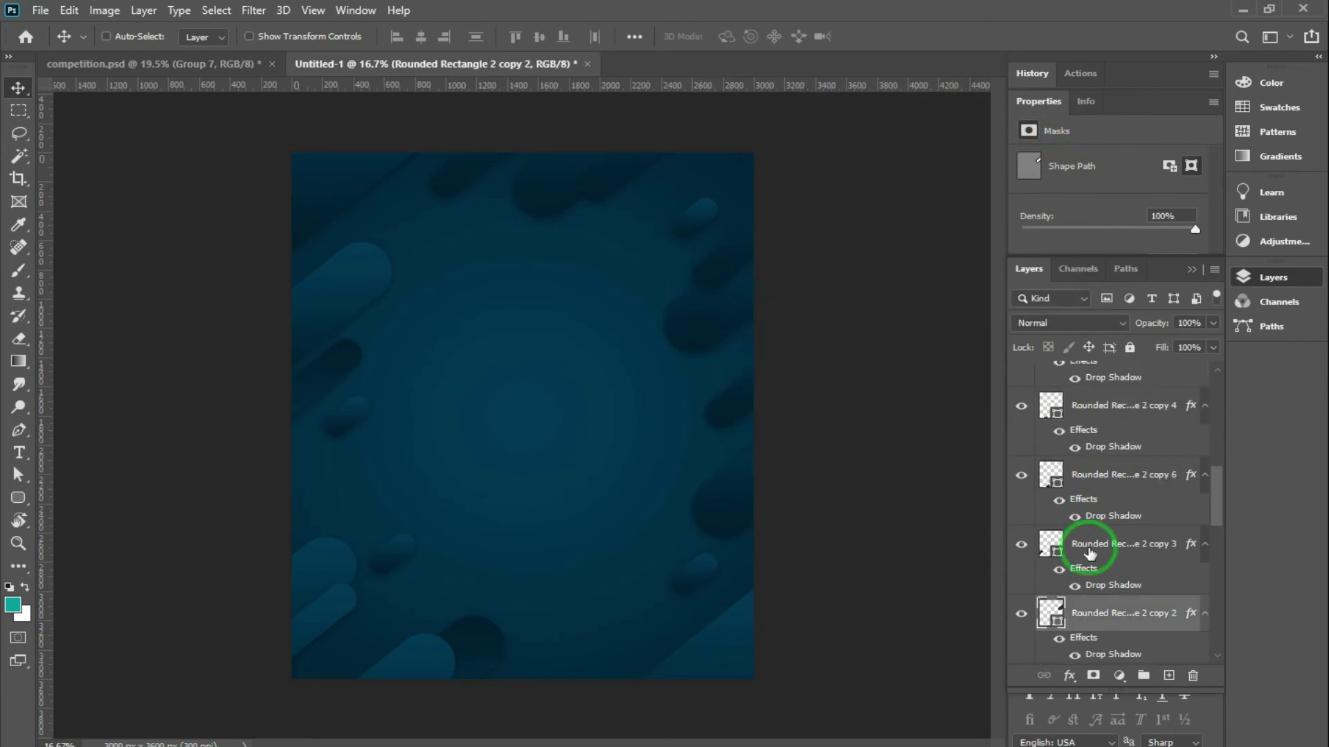
double_click(1053, 618)
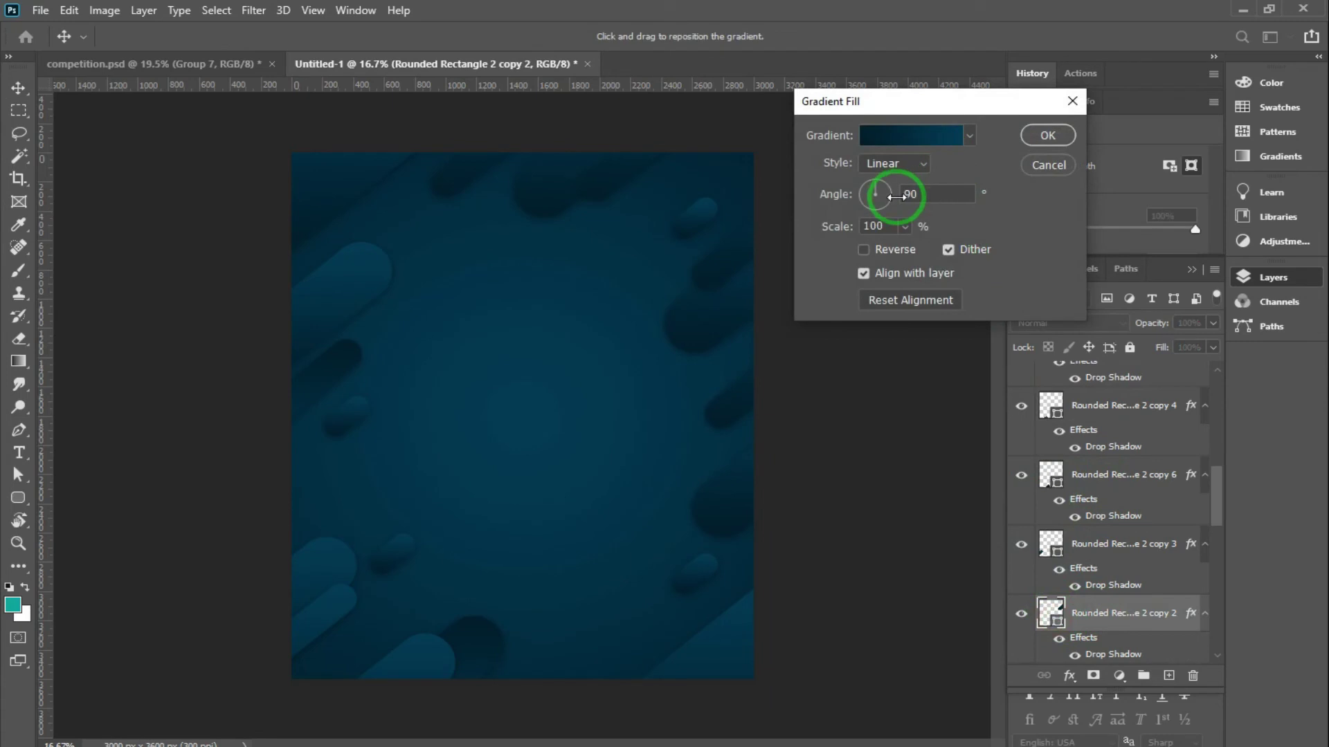
left_click(863, 250)
left_click(1047, 135)
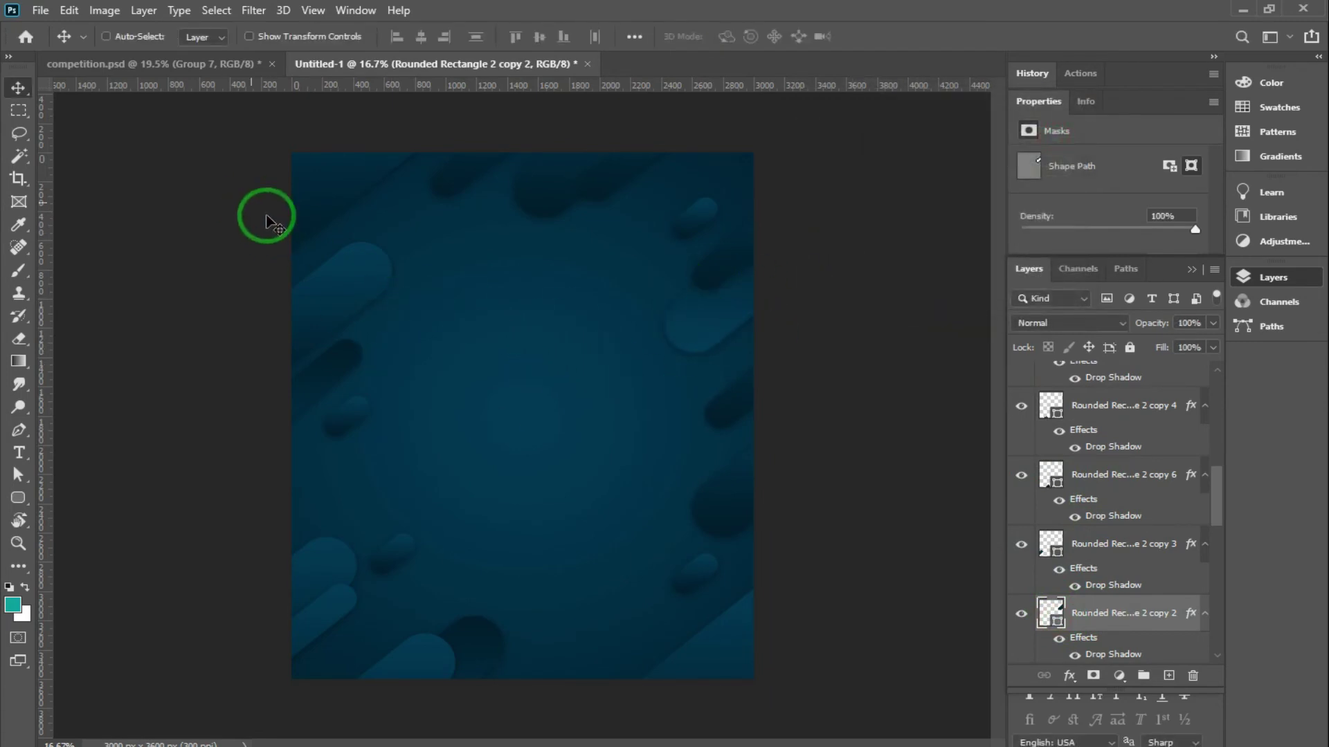
Draw a long thin rounded bar near the centre and paste the drop shadow onto it.
left_click(18, 497)
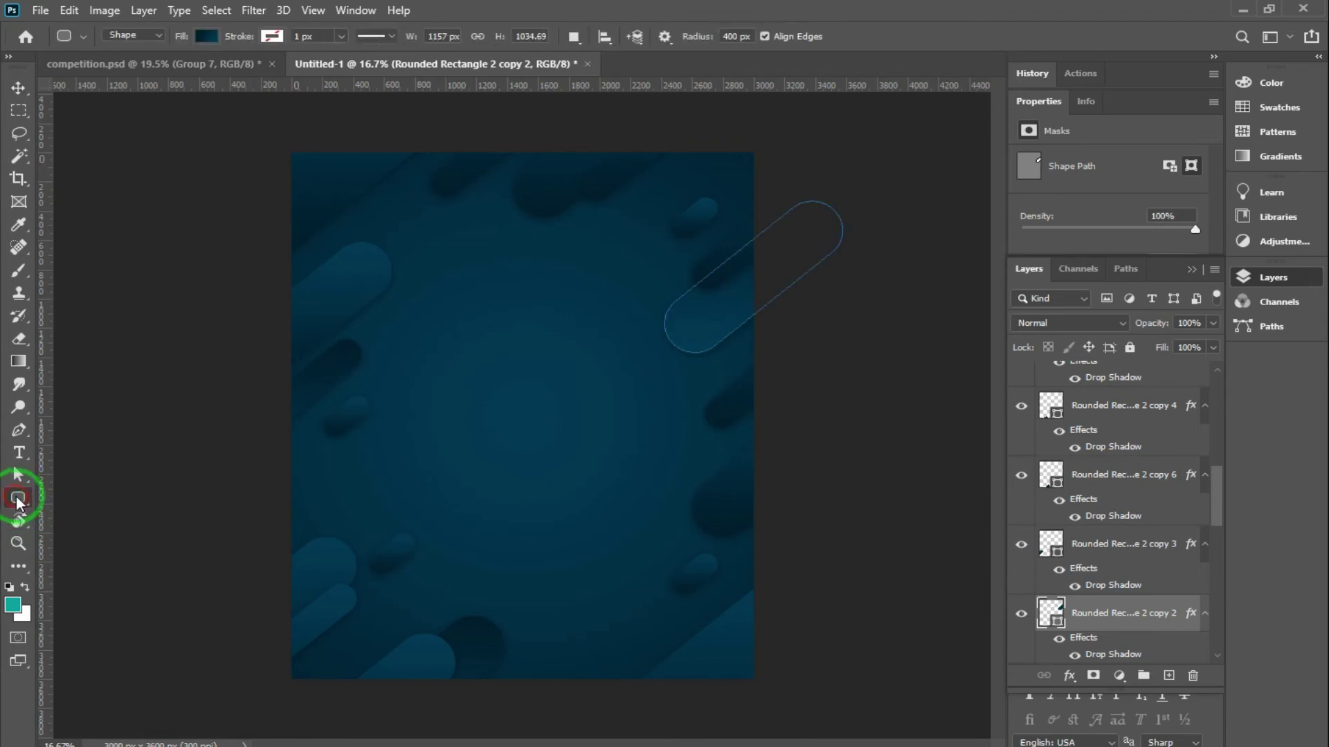
left_click_drag(438, 367, 624, 378)
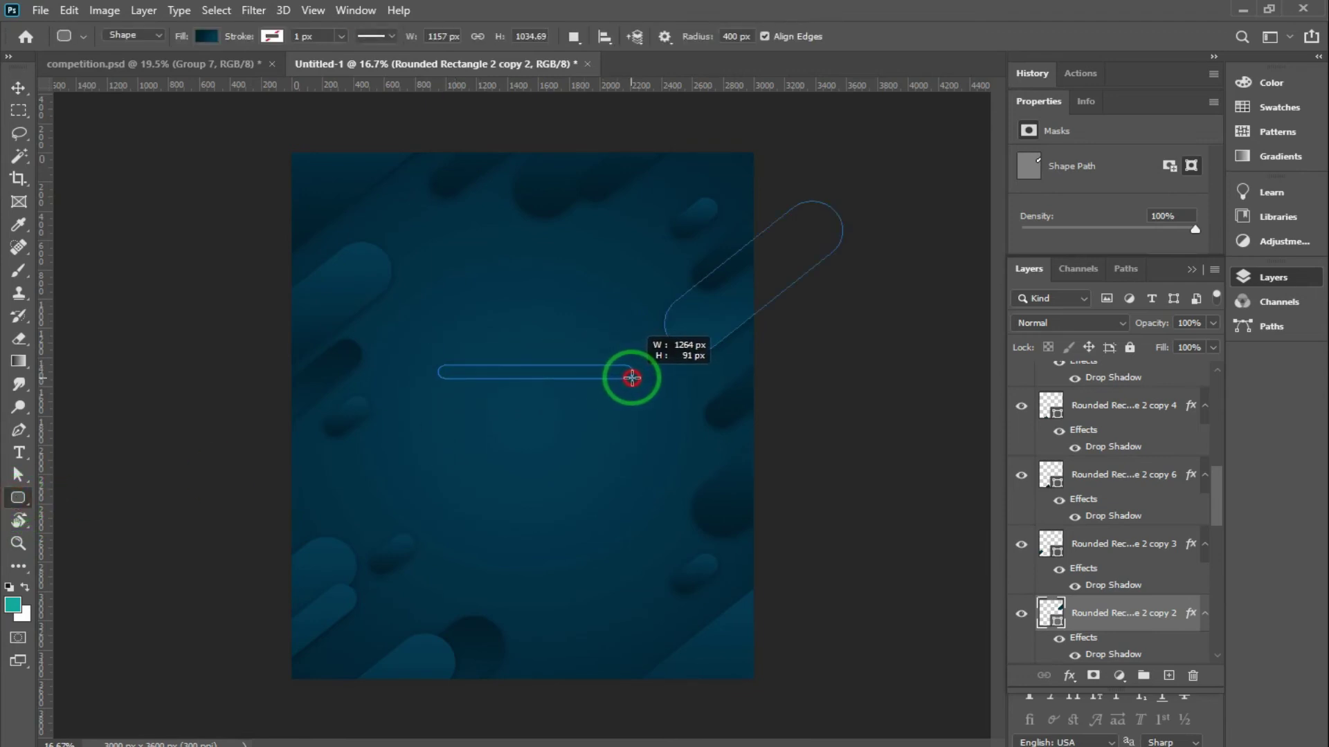
left_click_drag(623, 377, 638, 373)
left_click(19, 88)
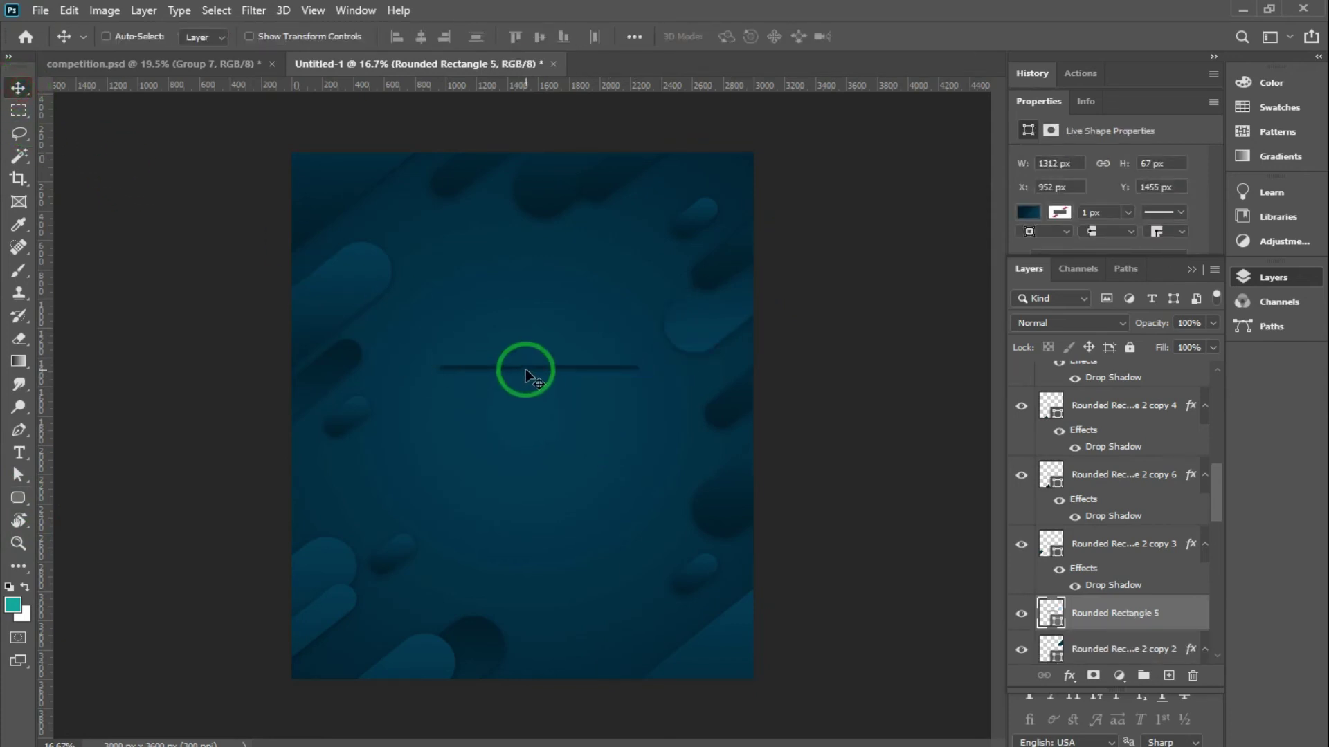
key("alt+l")
key("y")
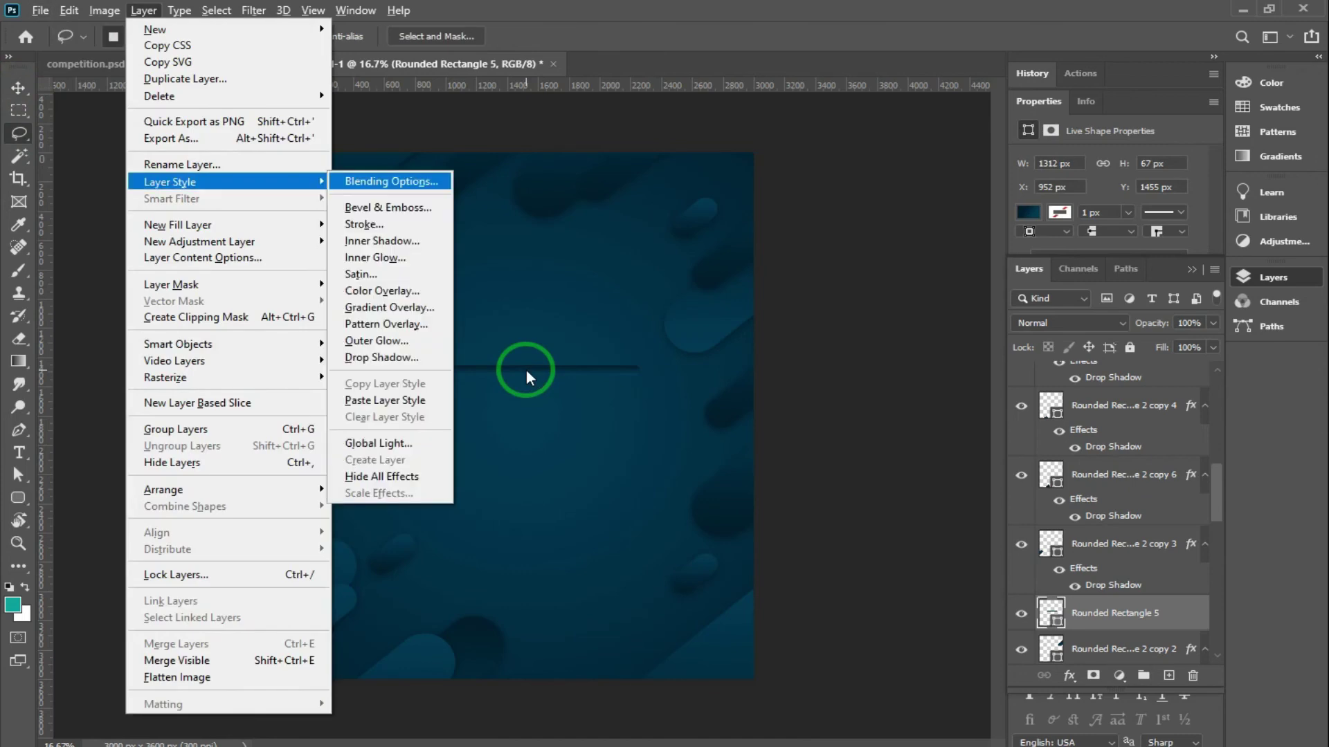
key("p")
Rotate the thin bar diagonally and place copies in the poster's lower-left area.
key("ctrl")
key("ctrl+z")
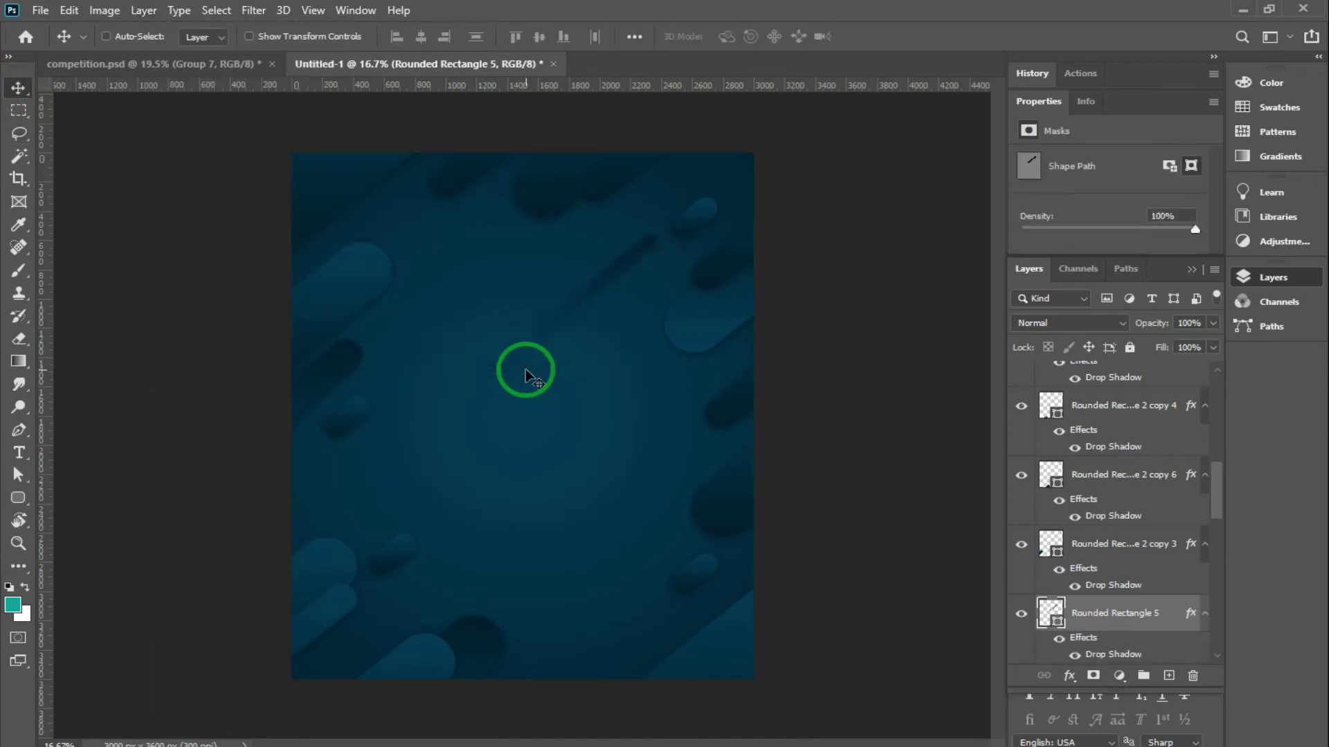
left_click_drag(620, 280, 479, 414)
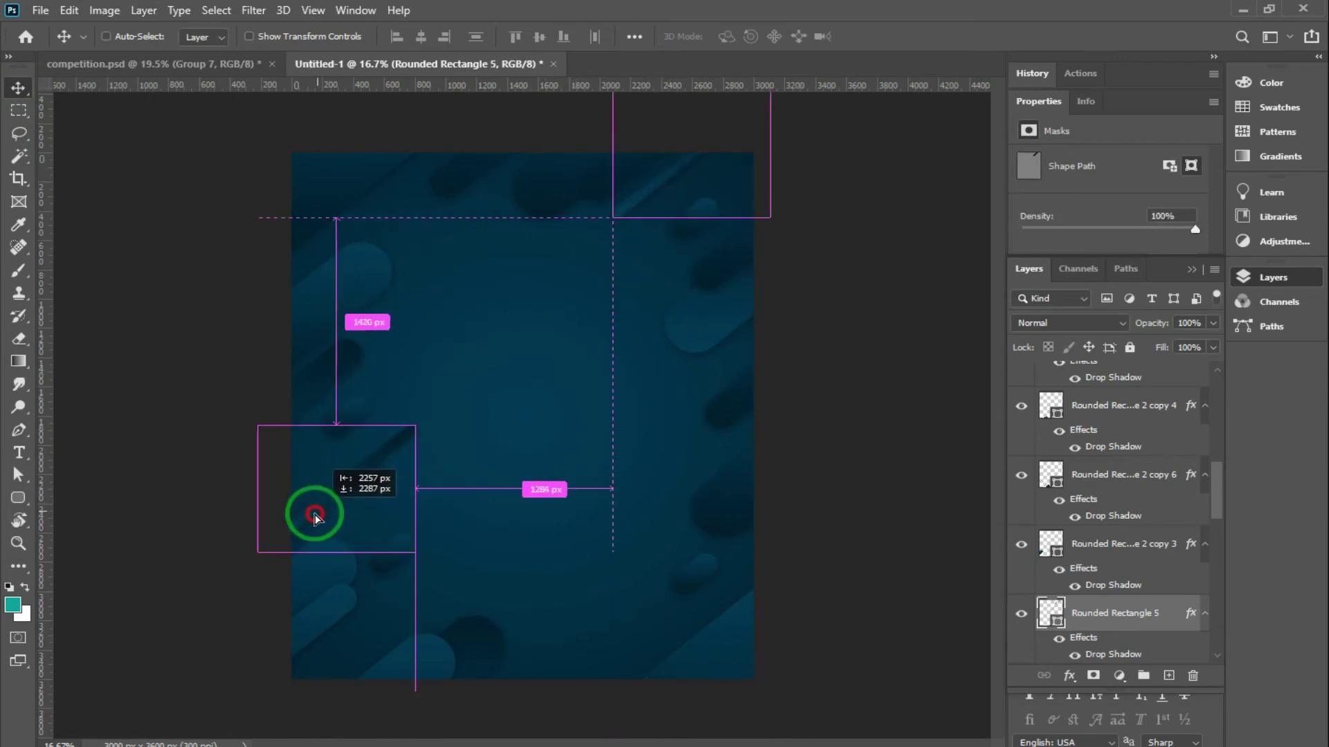
mouse_move(479, 414)
left_mouse_down()
mouse_move(318, 510)
mouse_move(522, 622)
mouse_move(394, 616)
left_mouse_up()
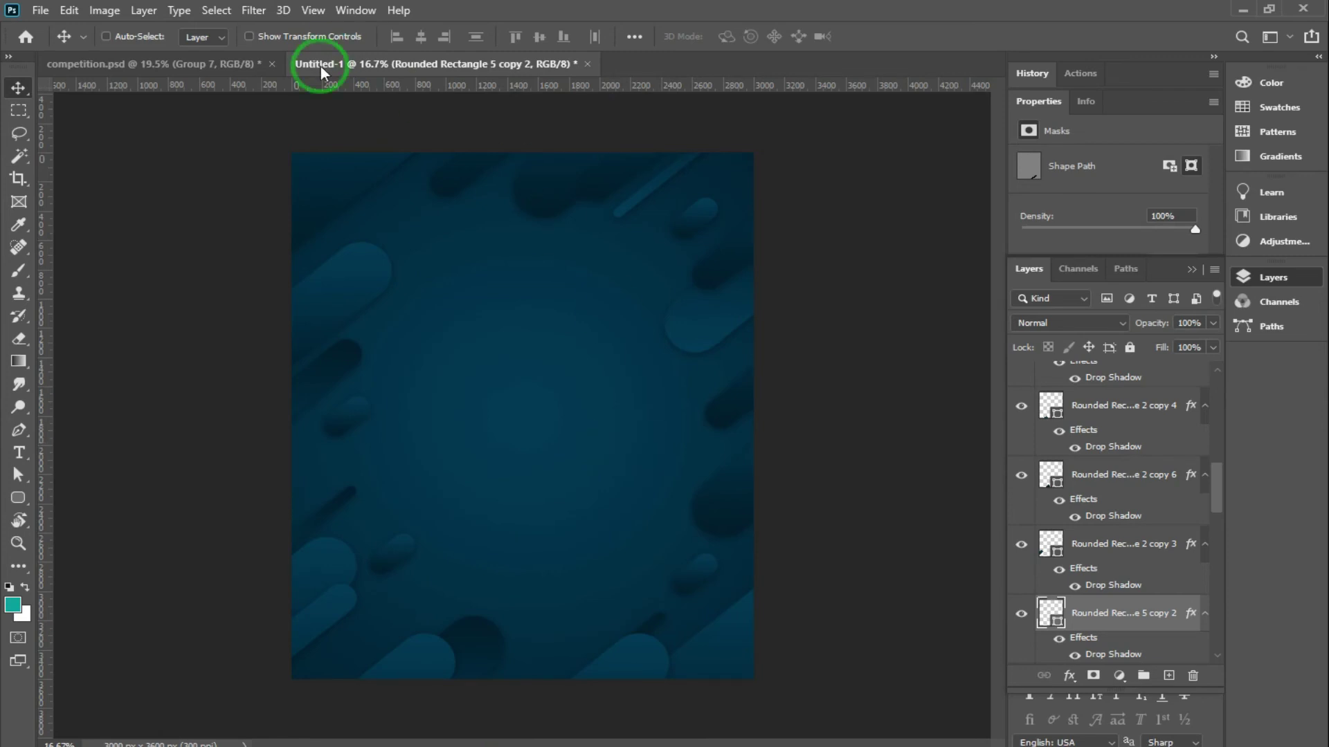
Check competition.psd, then draw a thin 1282 × 25 px Rectangle 1 across the upper middle.
left_click(209, 64)
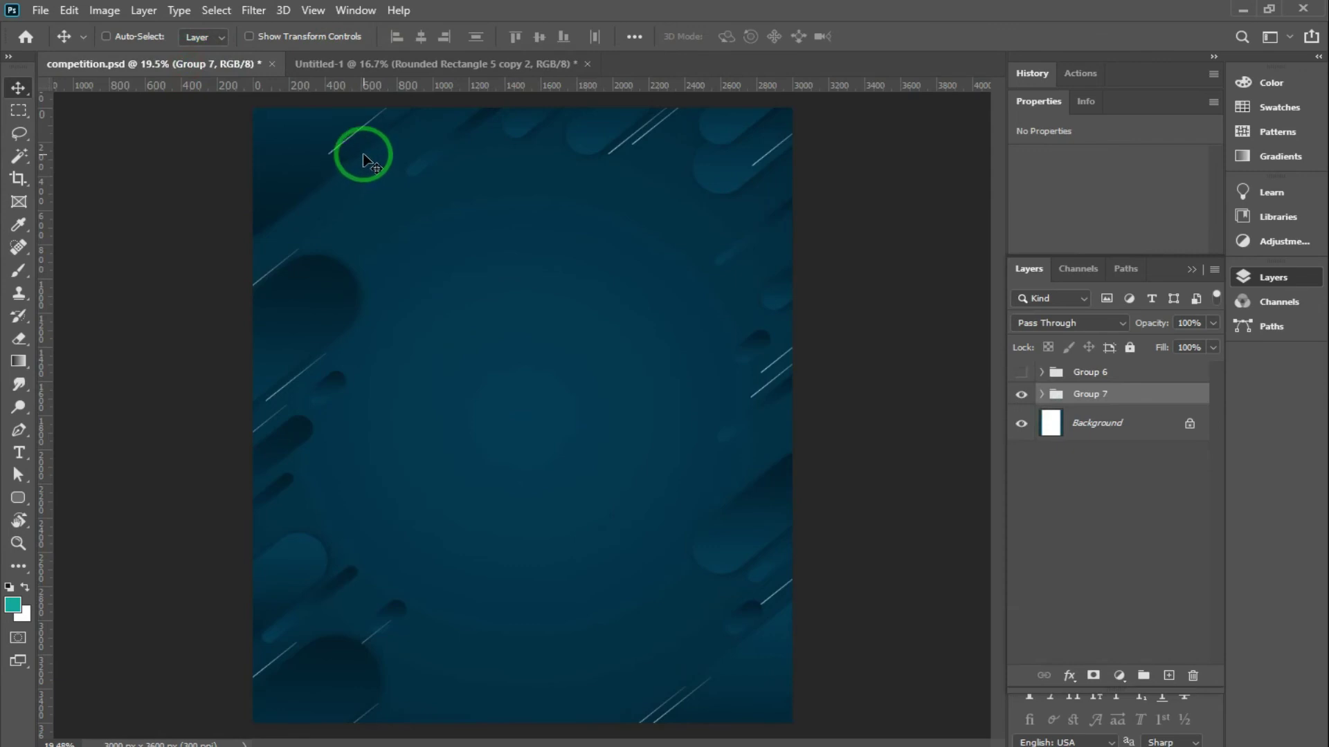
left_click(447, 63)
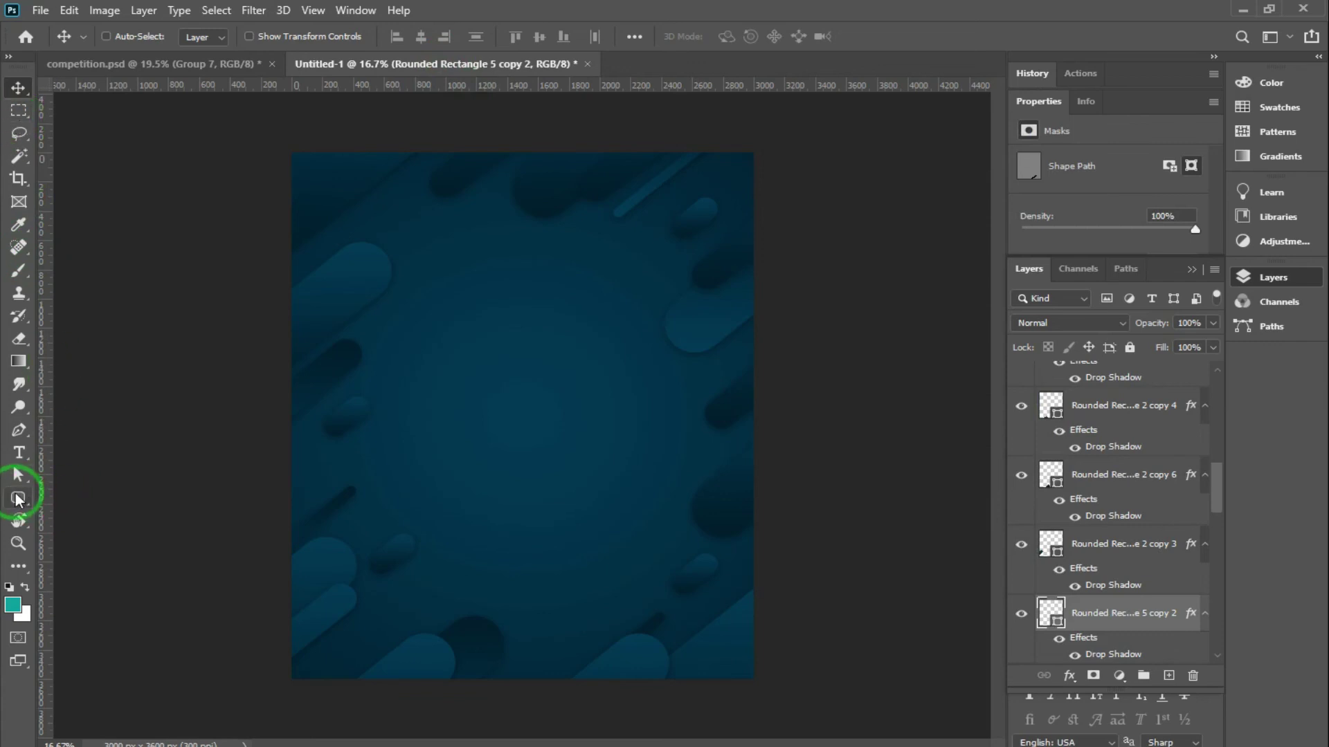
left_click(19, 499)
right_click(19, 500)
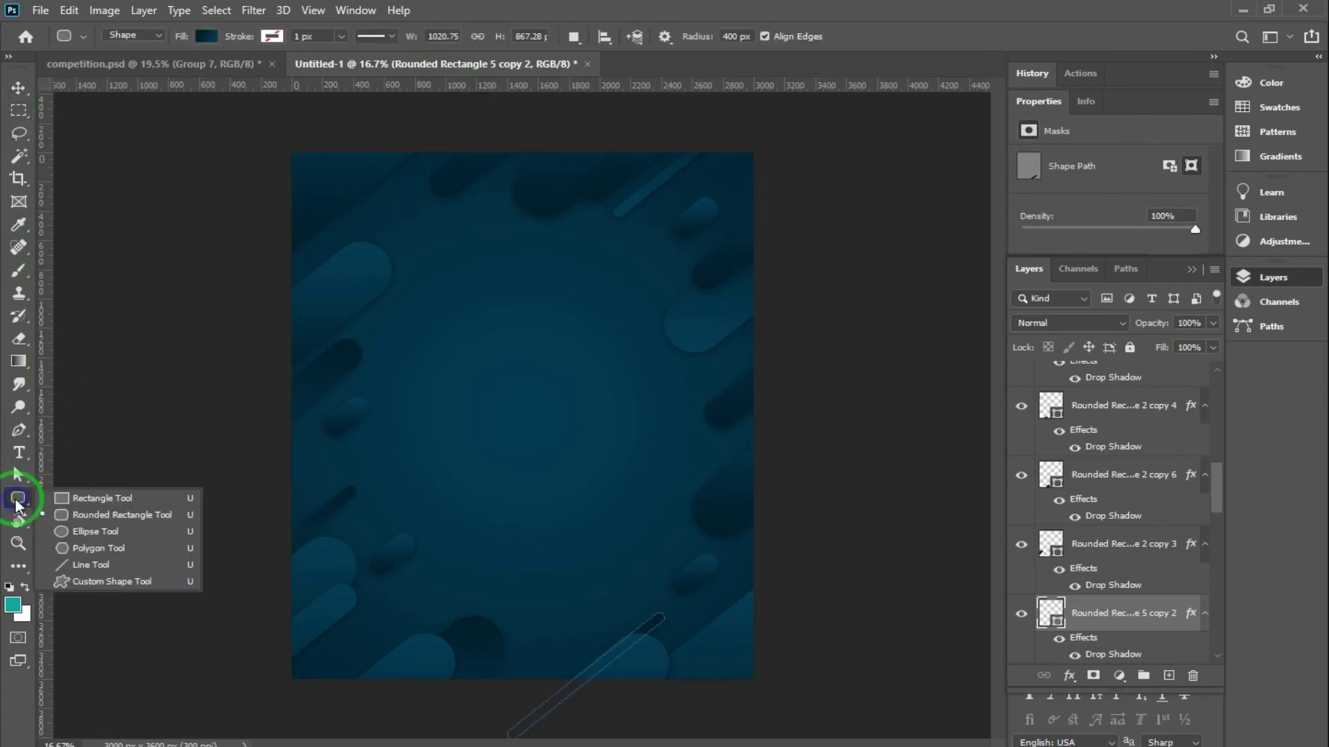
left_click(87, 499)
left_click_drag(410, 347, 608, 350)
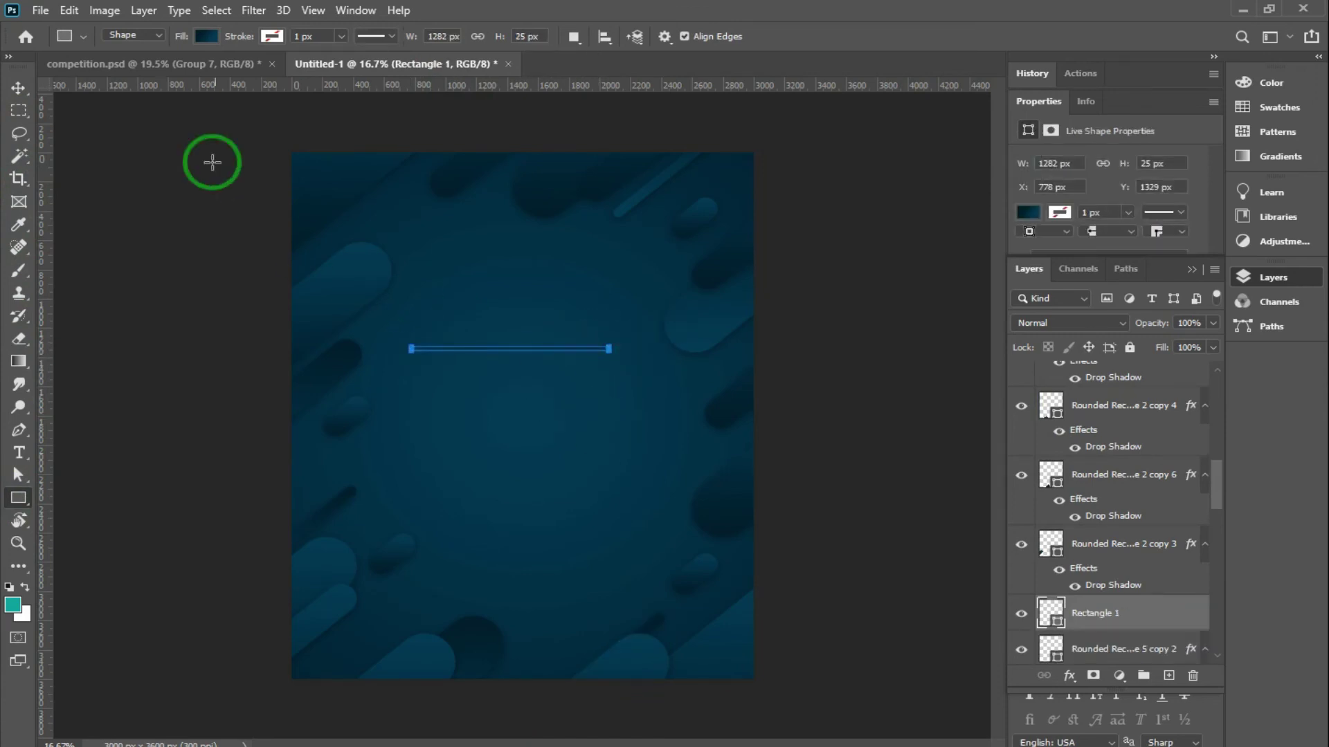
Fill the thin rectangle with a gradient from 000000 black to ffffff white.
left_click(207, 38)
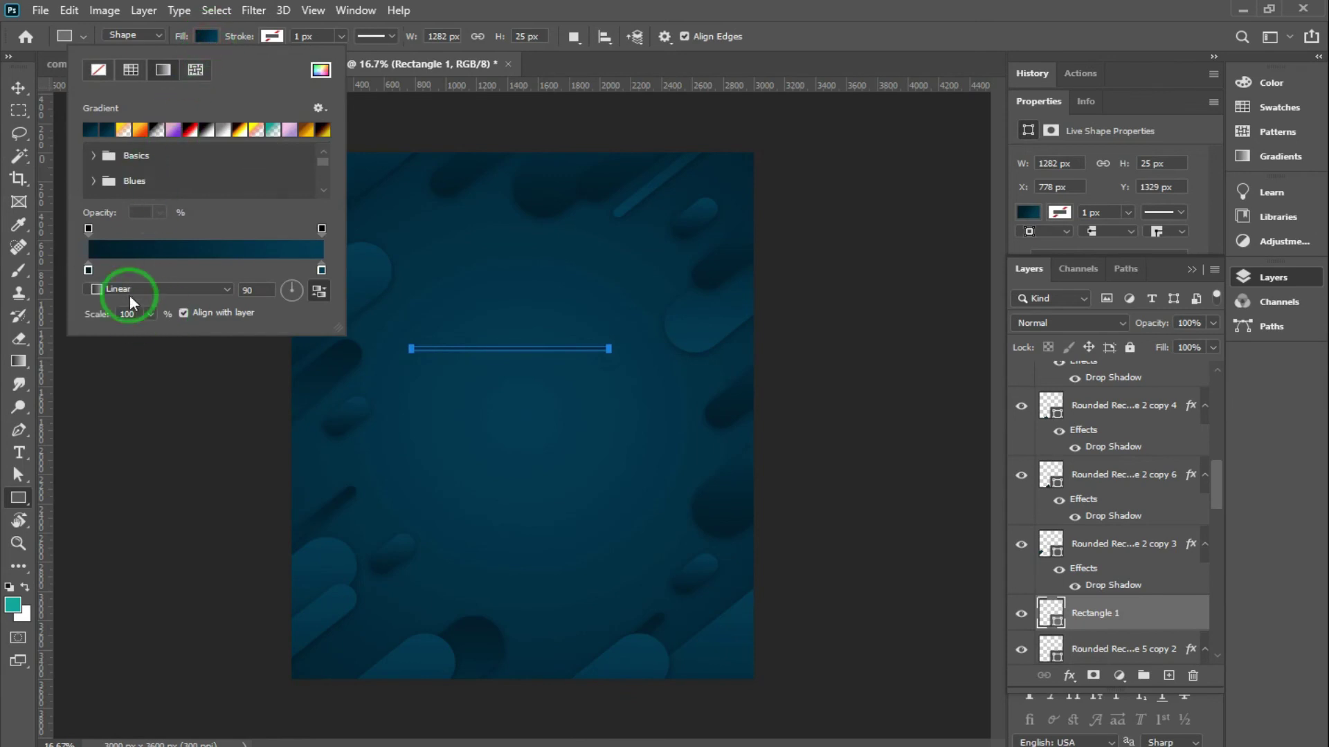
left_click(151, 248)
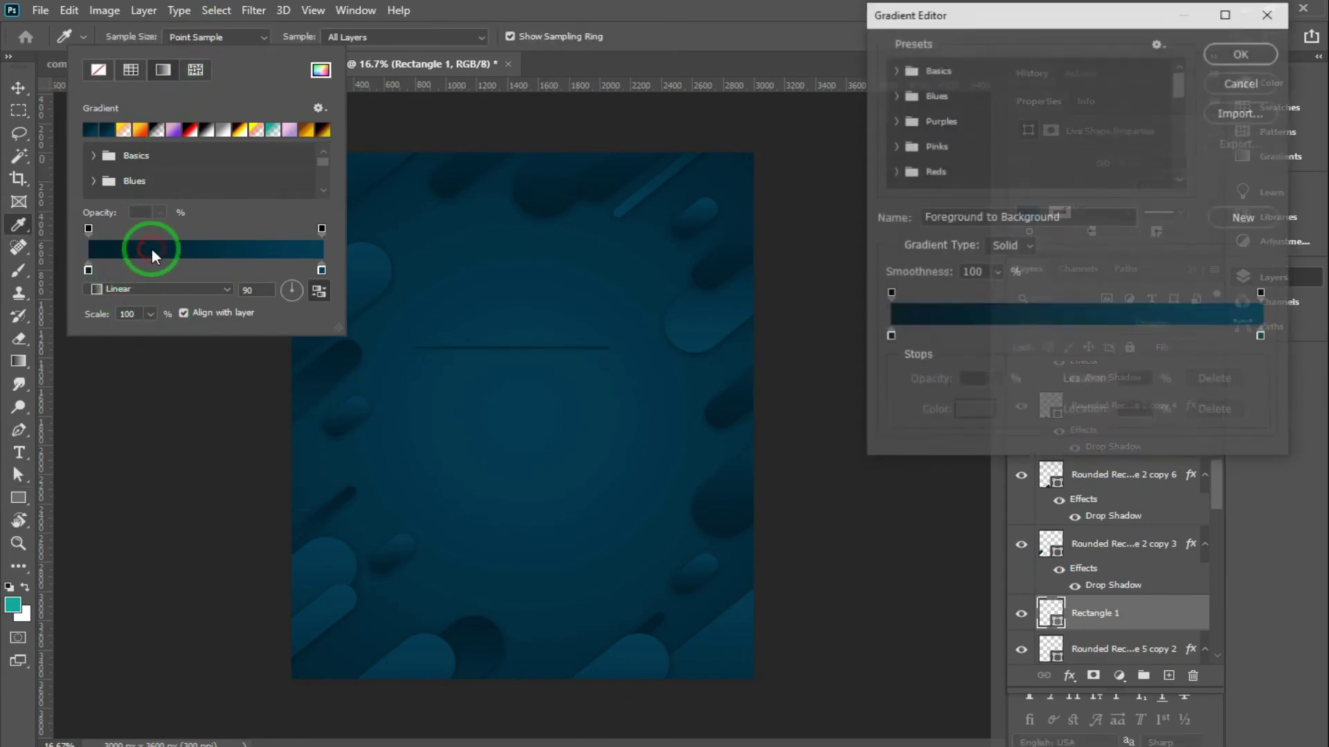
left_click(890, 335)
left_click(976, 408)
left_click_drag(905, 291, 754, 385)
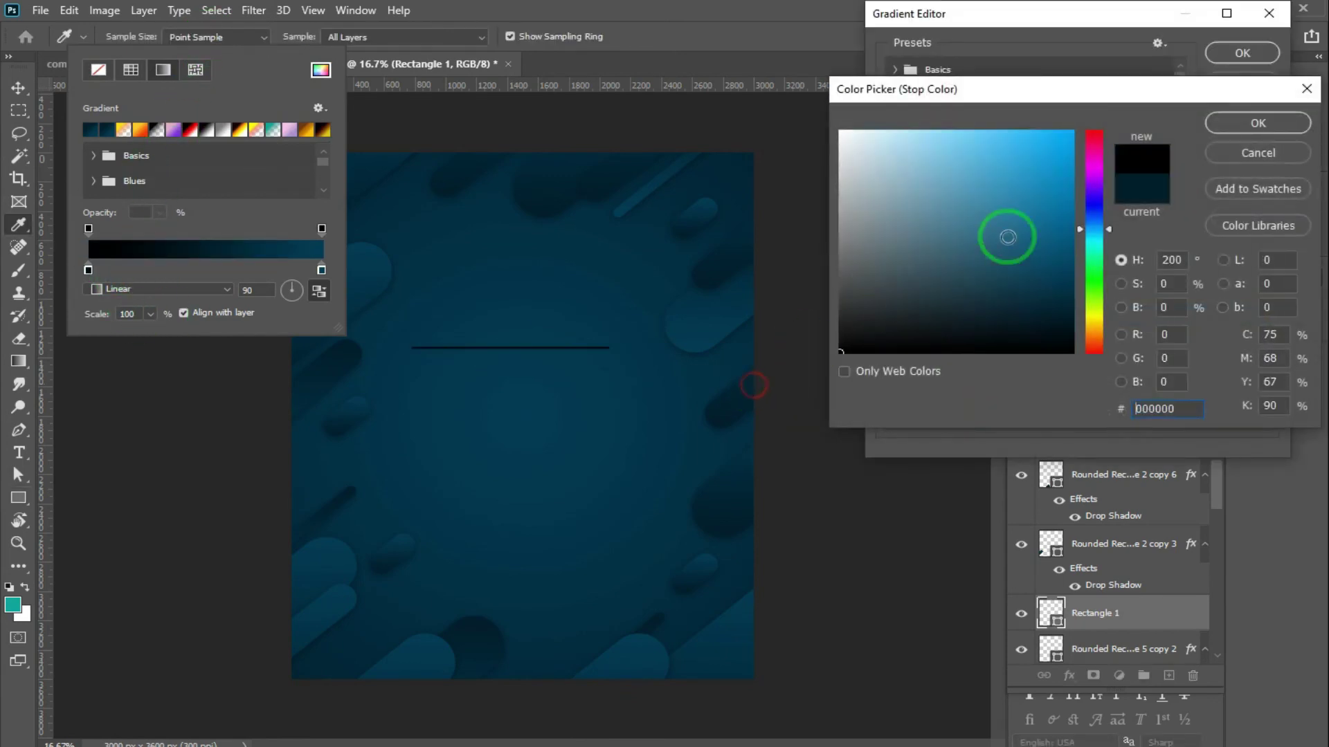
left_click(1258, 123)
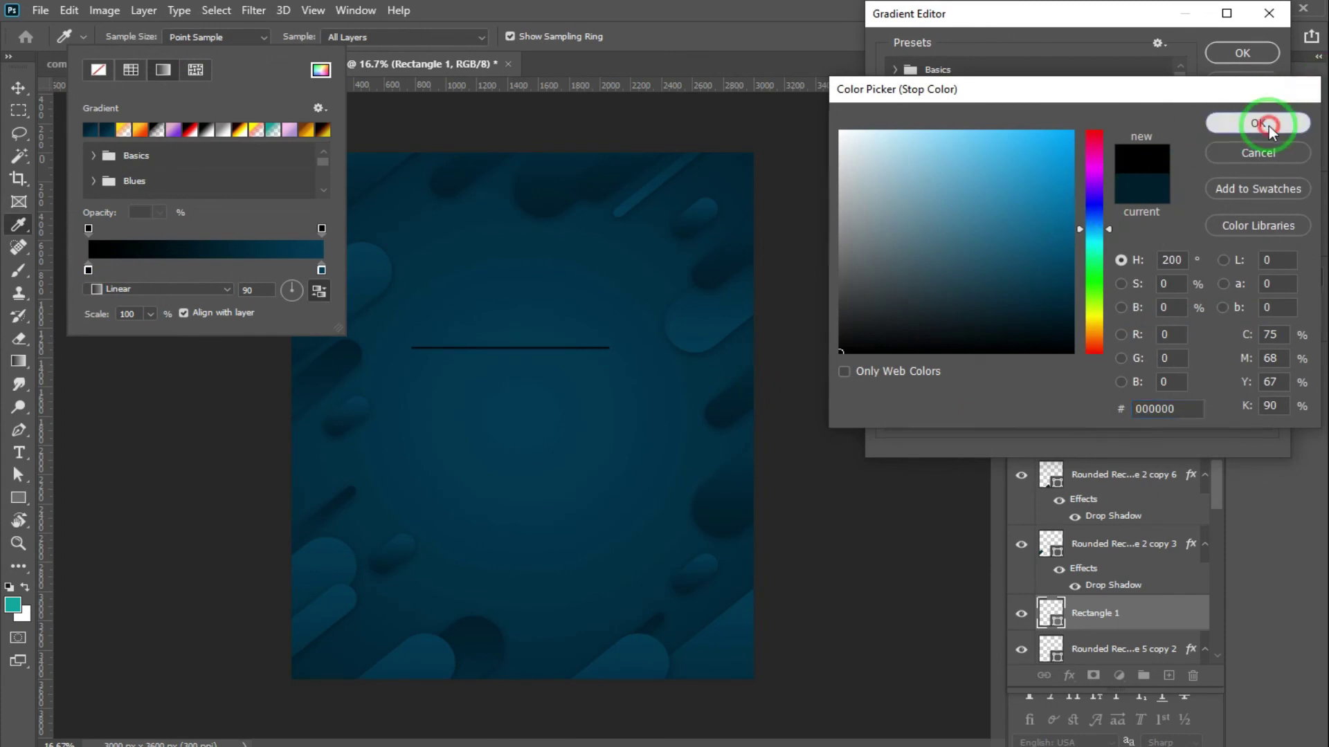
left_click(1261, 336)
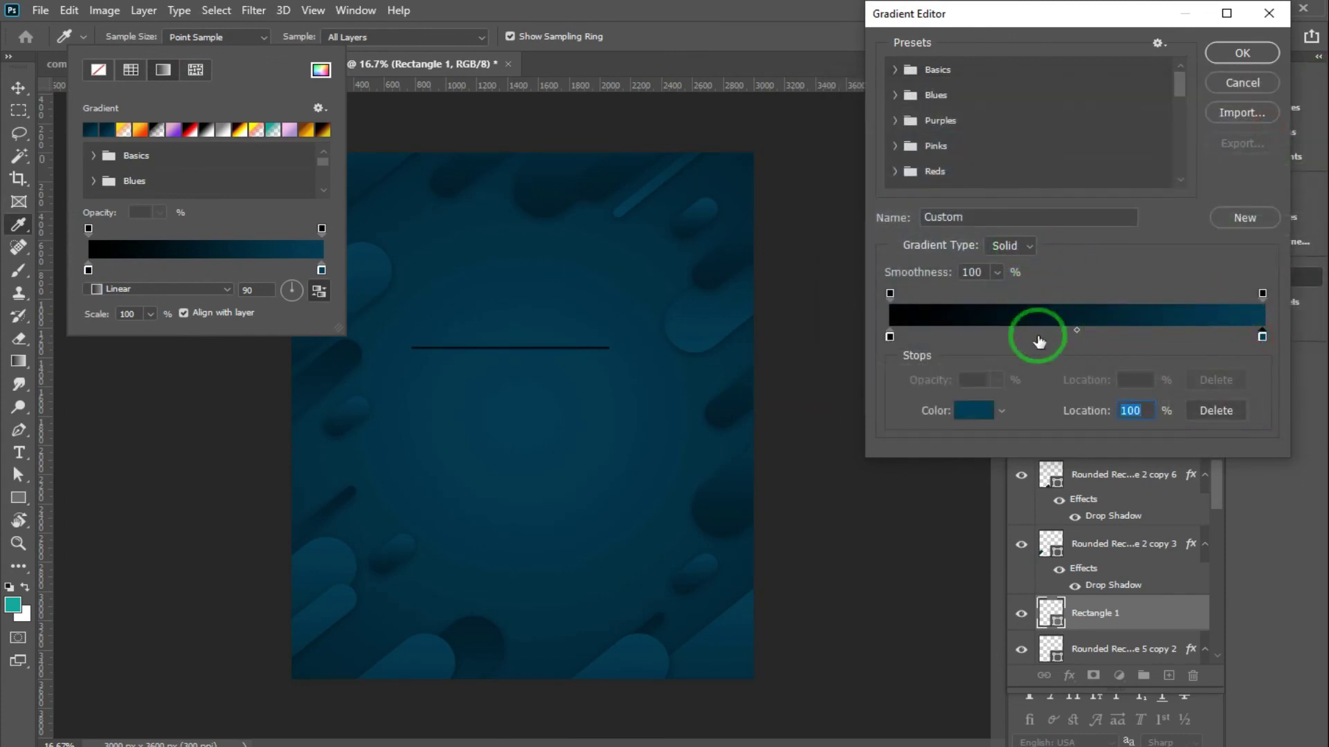
left_click(968, 410)
left_click_drag(919, 193, 839, 130)
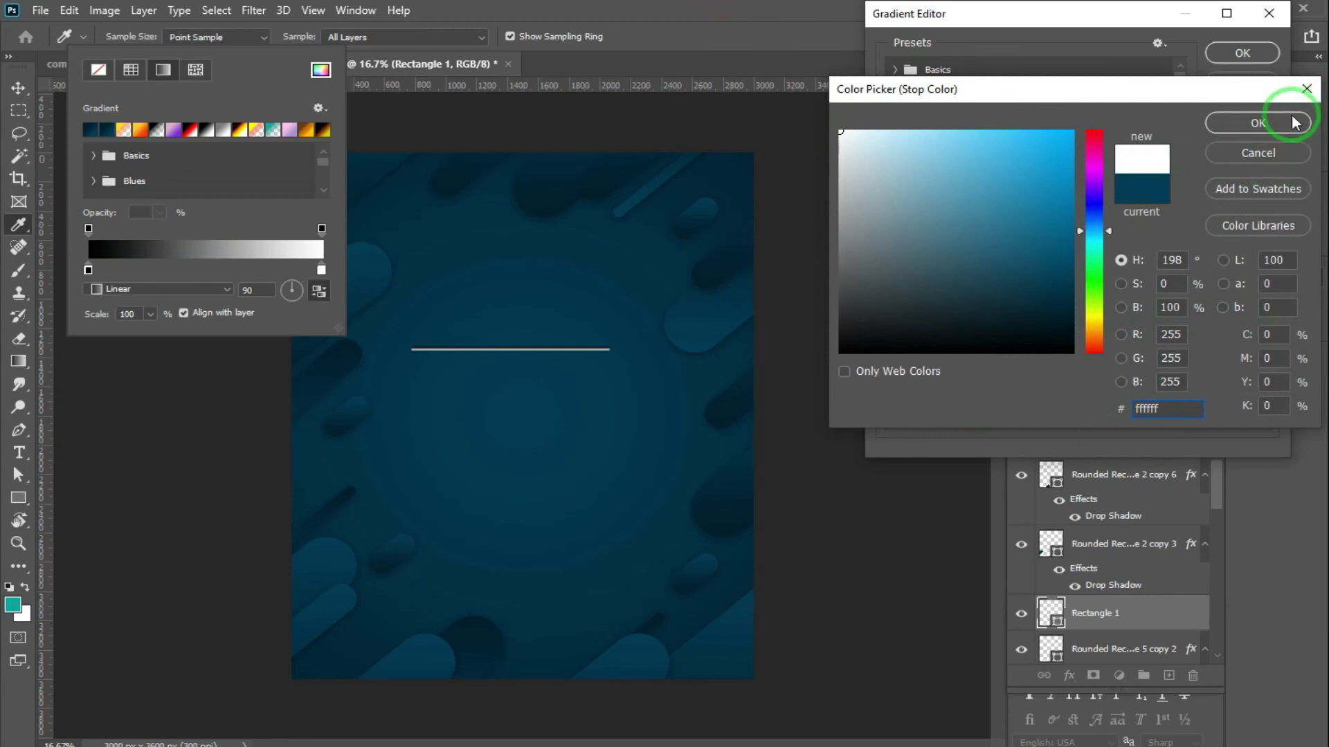
left_click(1273, 124)
key("Return")
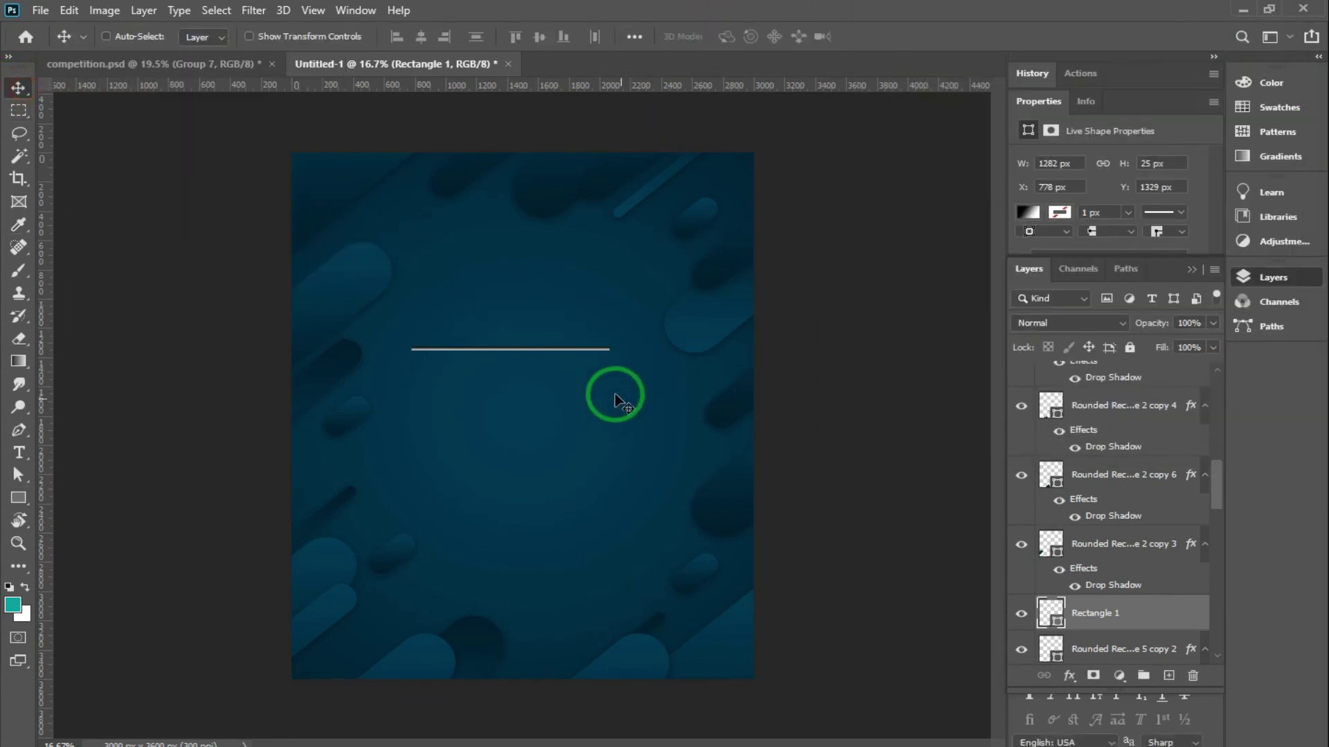
Move the diagonal white streak against the poster's left edge and lengthen it with Free Transform.
key("z")
mouse_move(410, 339)
left_mouse_down()
mouse_move(517, 428)
mouse_move(449, 360)
left_mouse_up()
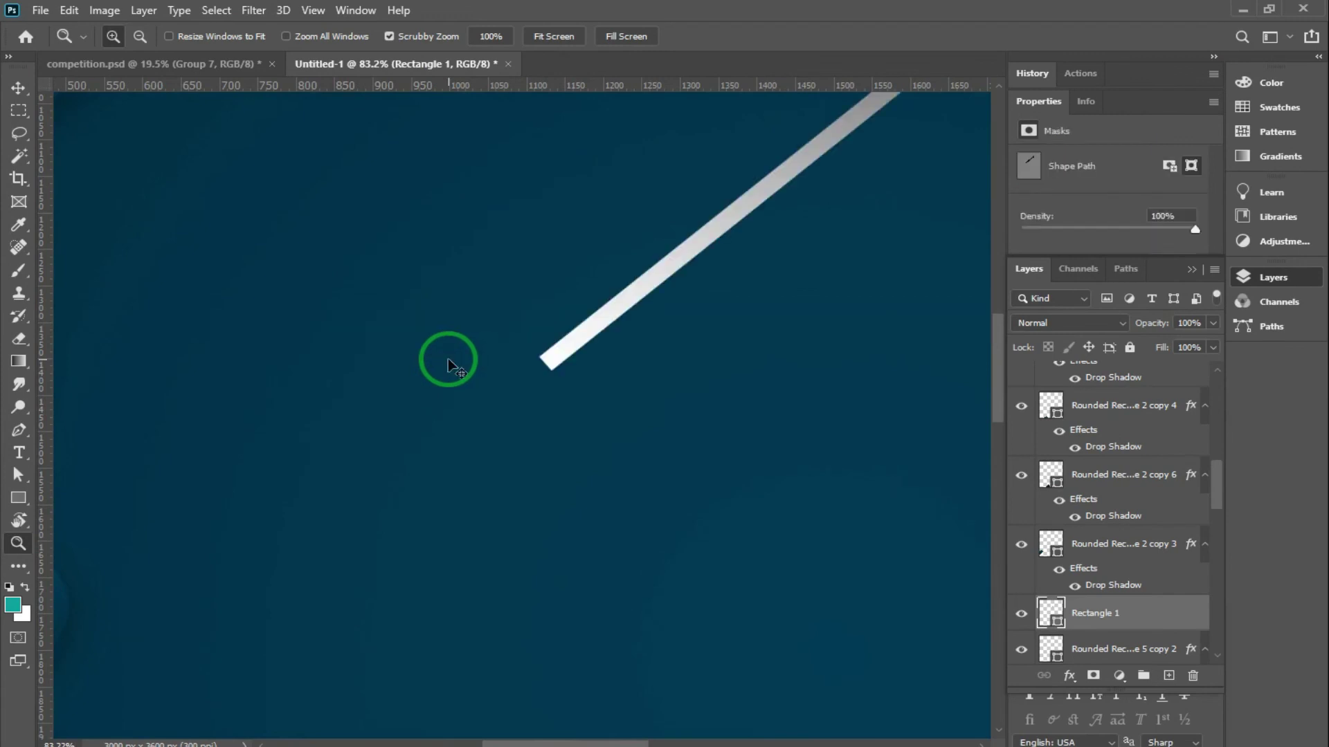
key("v")
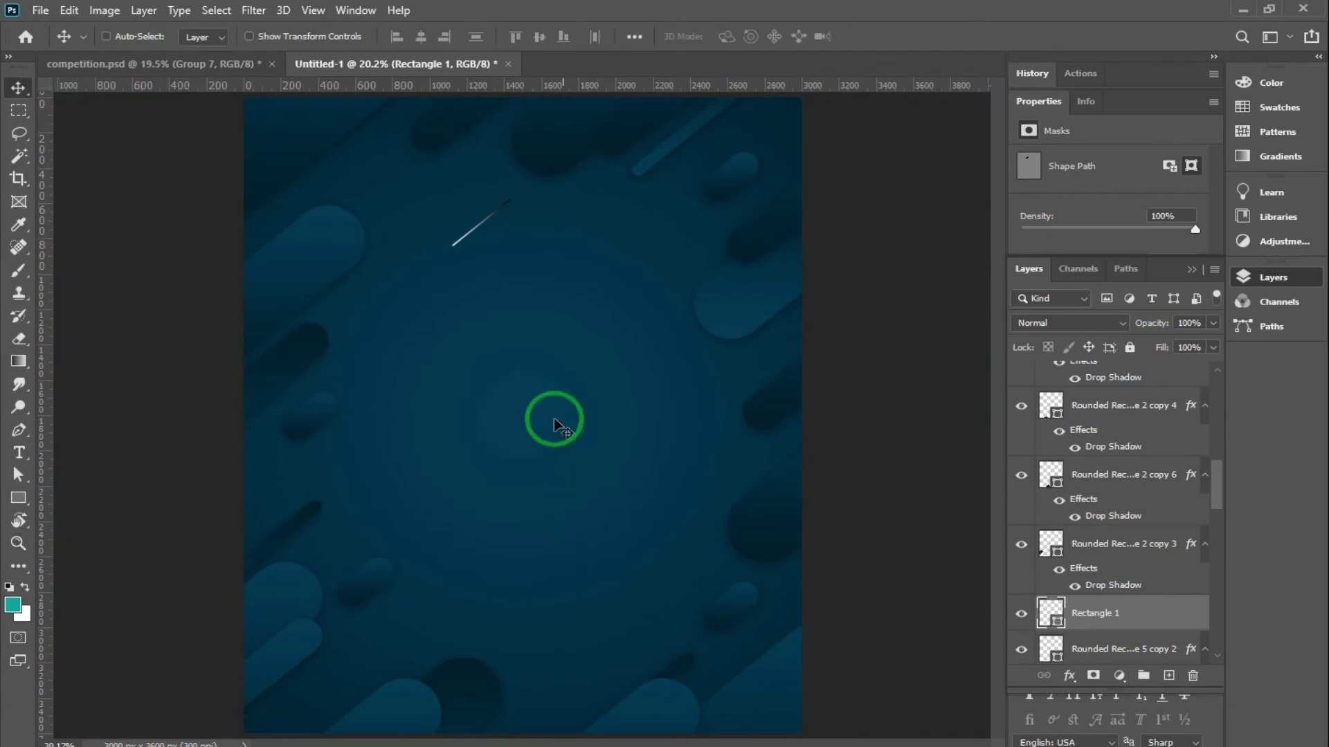
left_click_drag(490, 230, 341, 260)
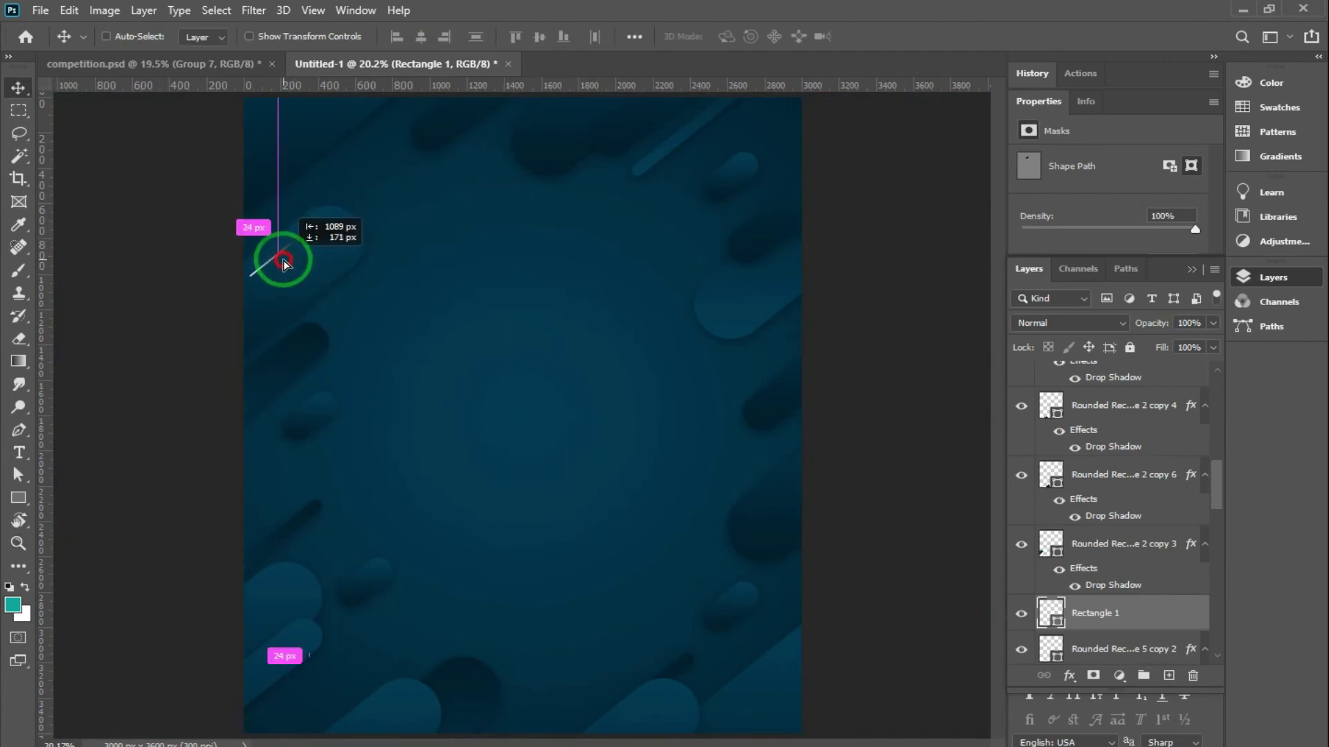
mouse_move(341, 259)
left_mouse_down()
mouse_move(255, 242)
mouse_move(733, 113)
mouse_move(544, 107)
mouse_move(257, 546)
mouse_move(281, 385)
mouse_move(252, 377)
mouse_move(256, 362)
mouse_move(347, 450)
left_mouse_up()
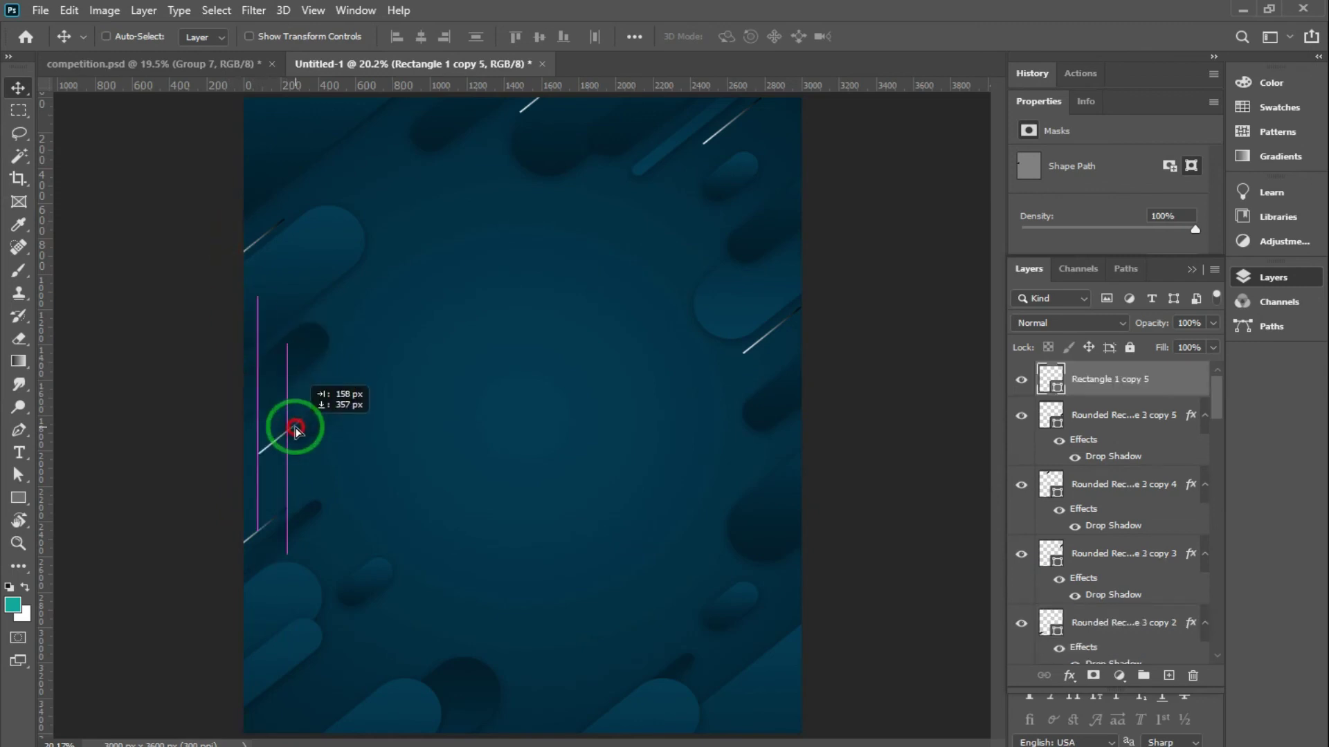
key("ctrl+t")
left_click_drag(253, 460, 234, 476)
key("Return")
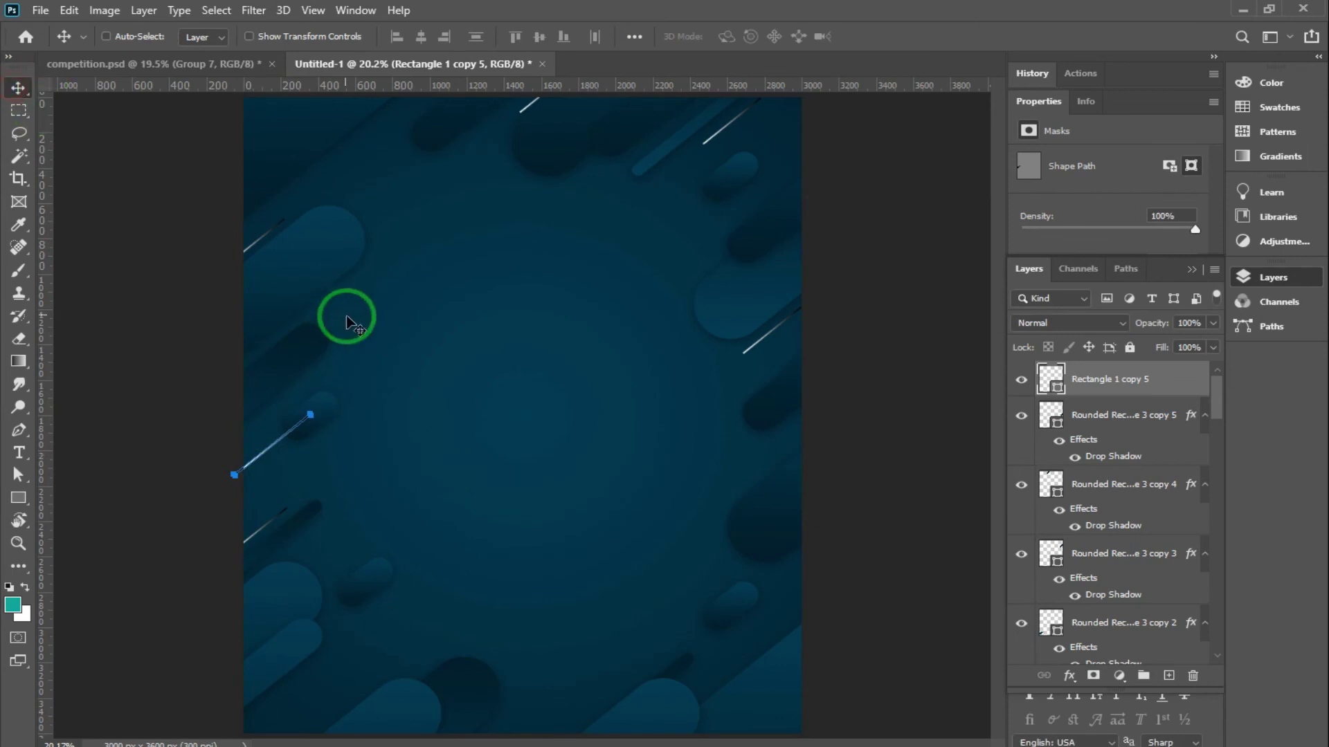
Place a streak copy lower down, tucked behind the pills beside the bottom-left pill.
mouse_move(290, 448)
left_mouse_down()
mouse_move(390, 560)
mouse_move(353, 613)
left_mouse_up()
key("ctrl+shift+bracketleft")
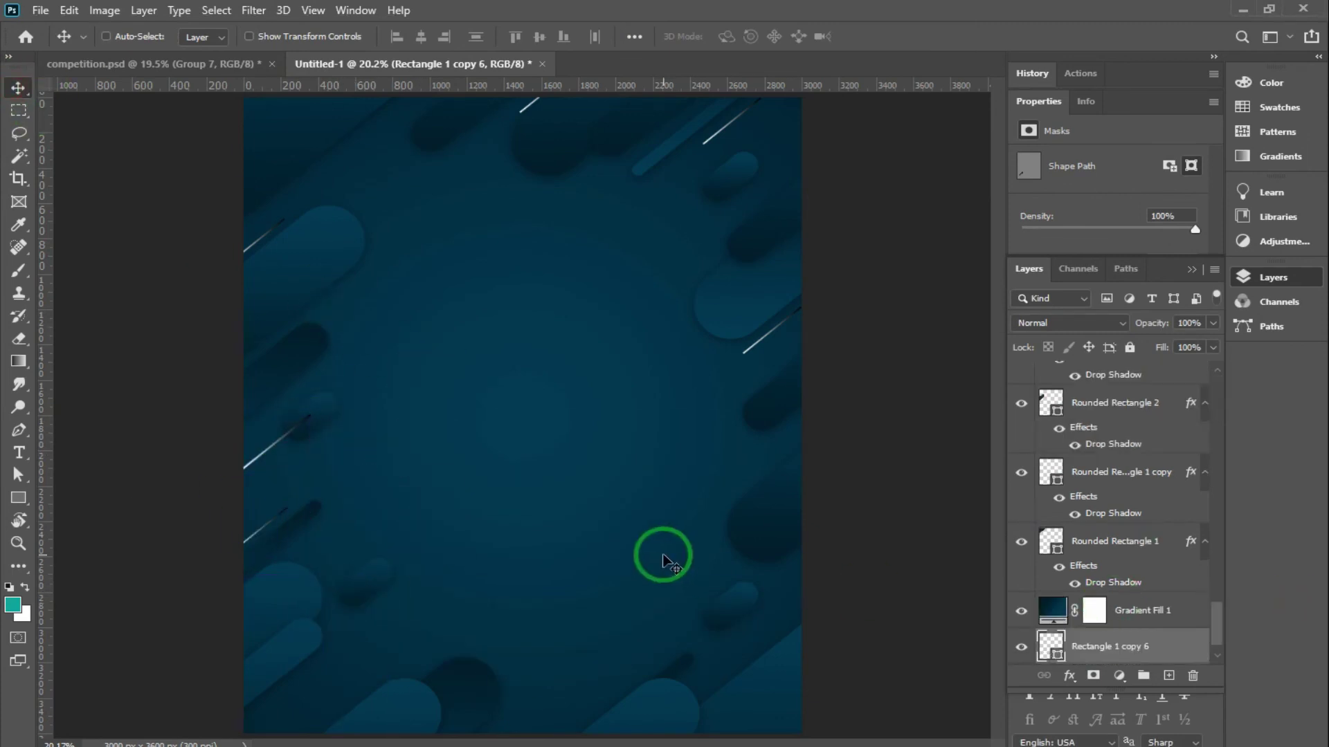
key("ctrl+shift+bracketright")
key("ctrl+bracketleft")
key("ctrl+bracketleft")
key("ctrl+bracketleft")
key("ctrl+bracketleft")
key("ctrl+bracketleft")
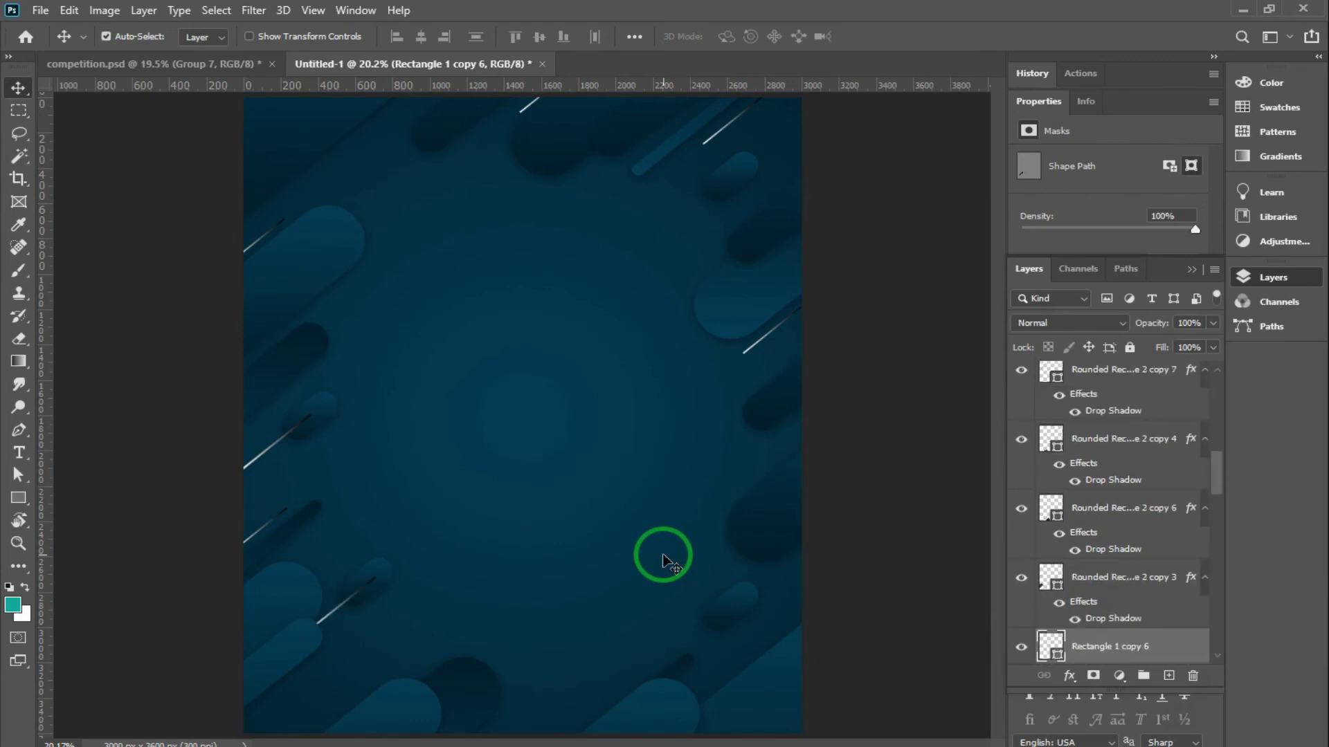
left_click_drag(365, 605, 308, 713)
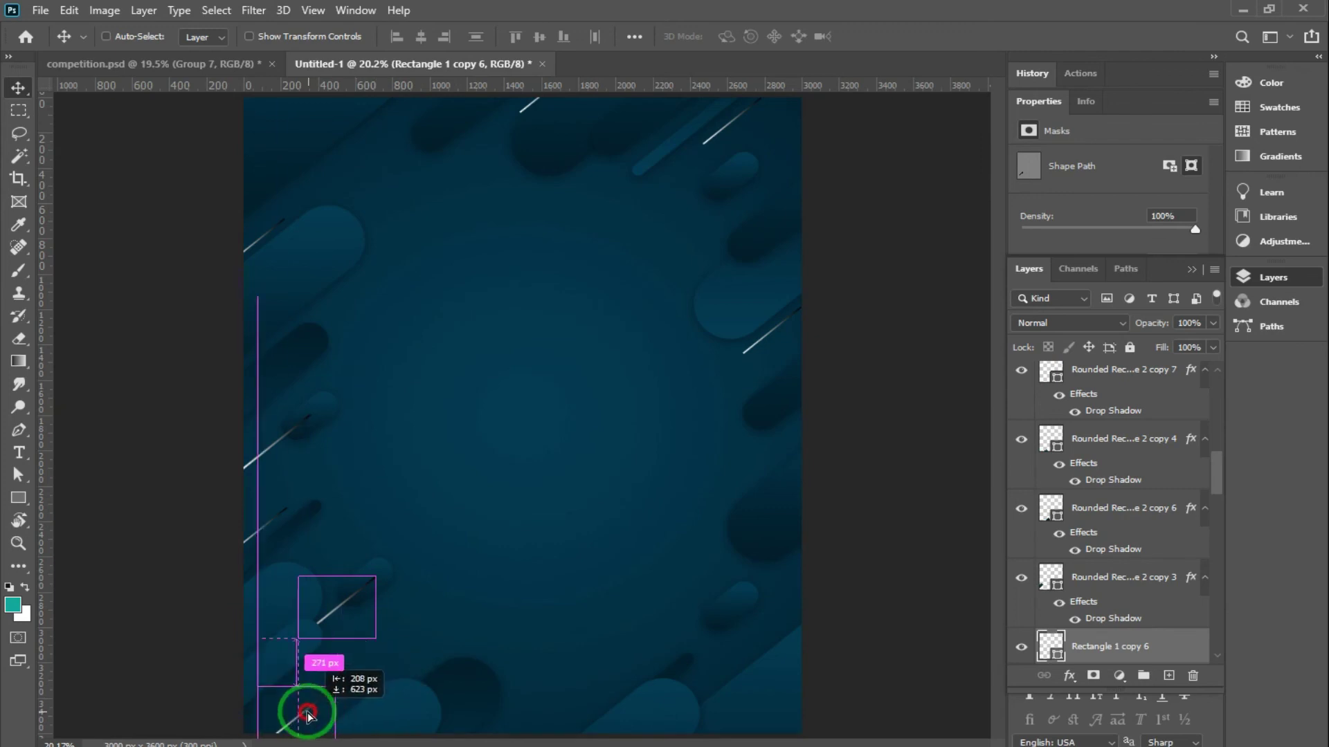
left_click_drag(736, 588, 282, 712)
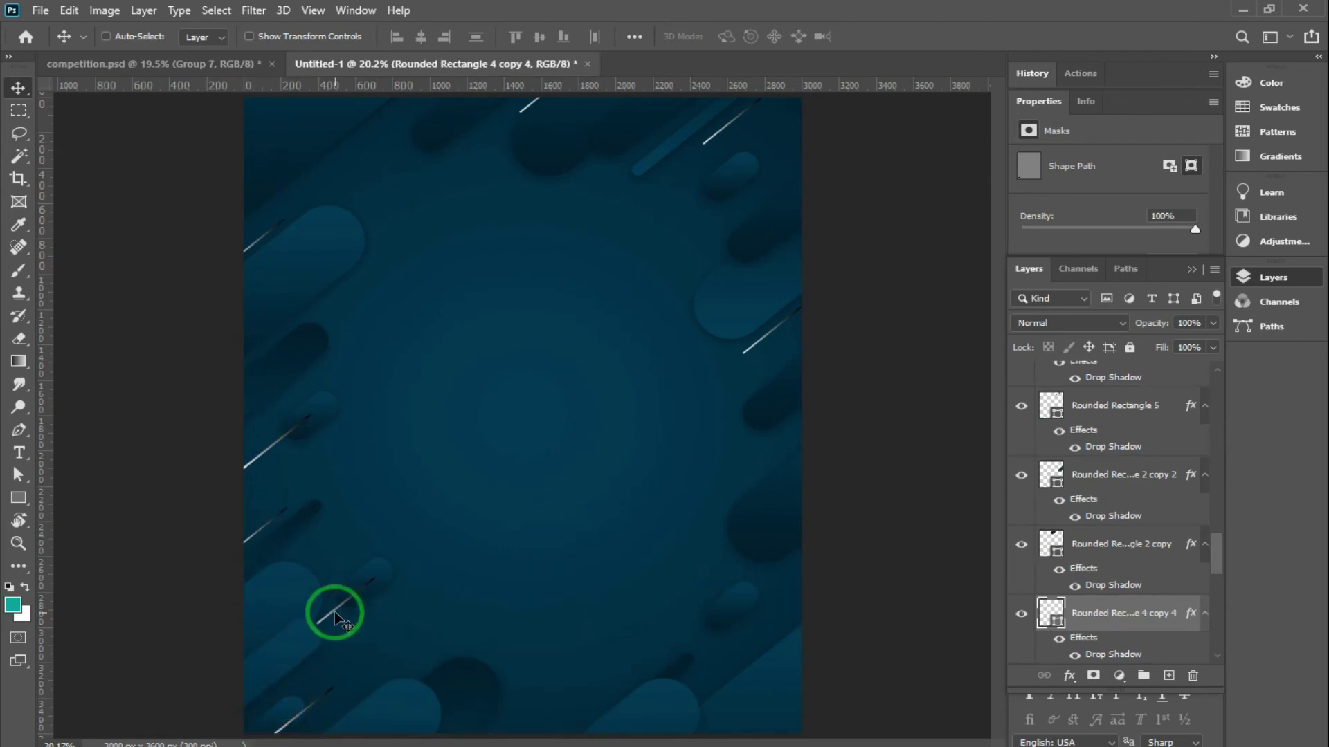